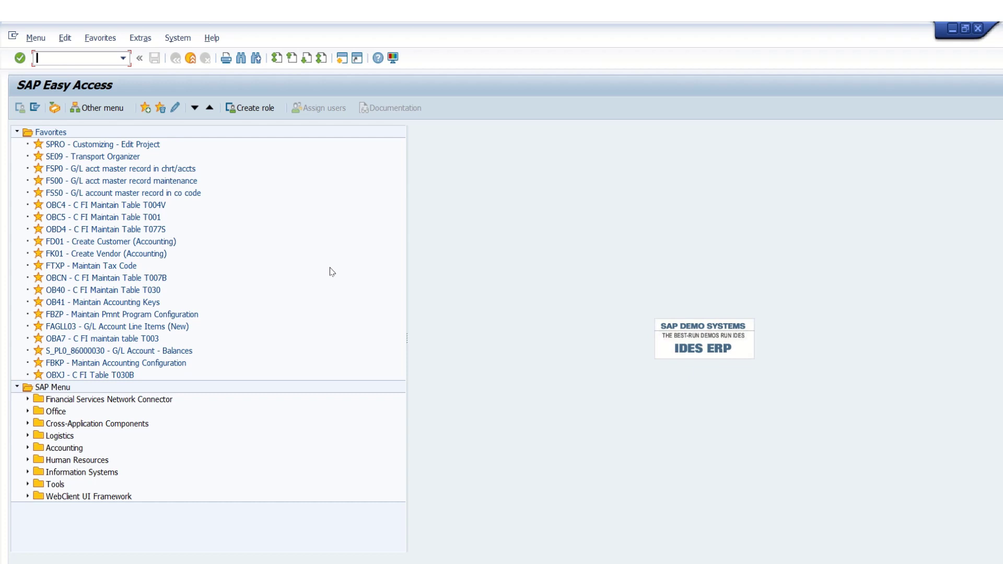
# - In the SAP Reference IMG, expand Financial Accounting (New) > General Ledger Accounting (New) > Periodic Processing > Document
pyautogui.doubleClick(122, 146)
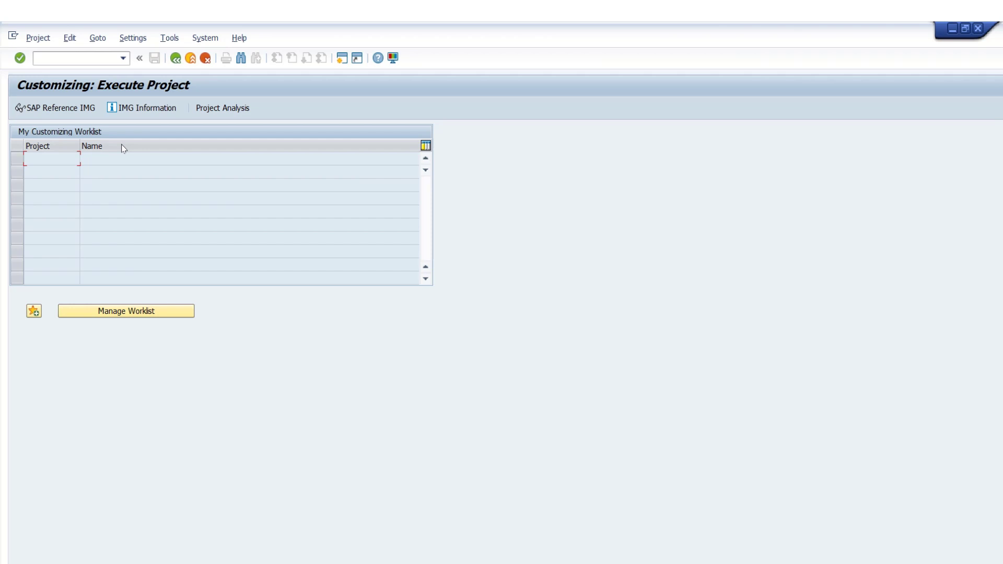
pyautogui.click(45, 107)
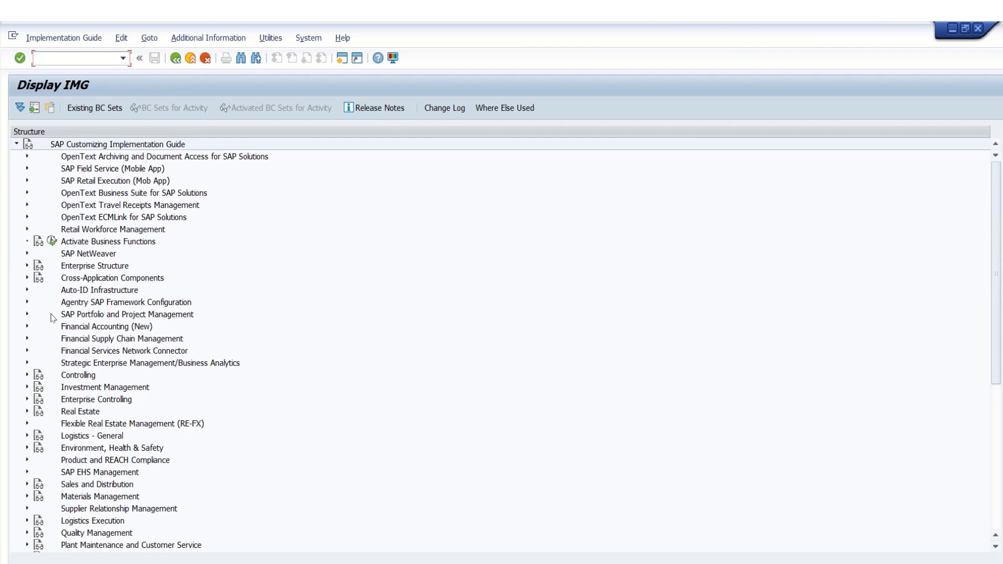
pyautogui.click(27, 327)
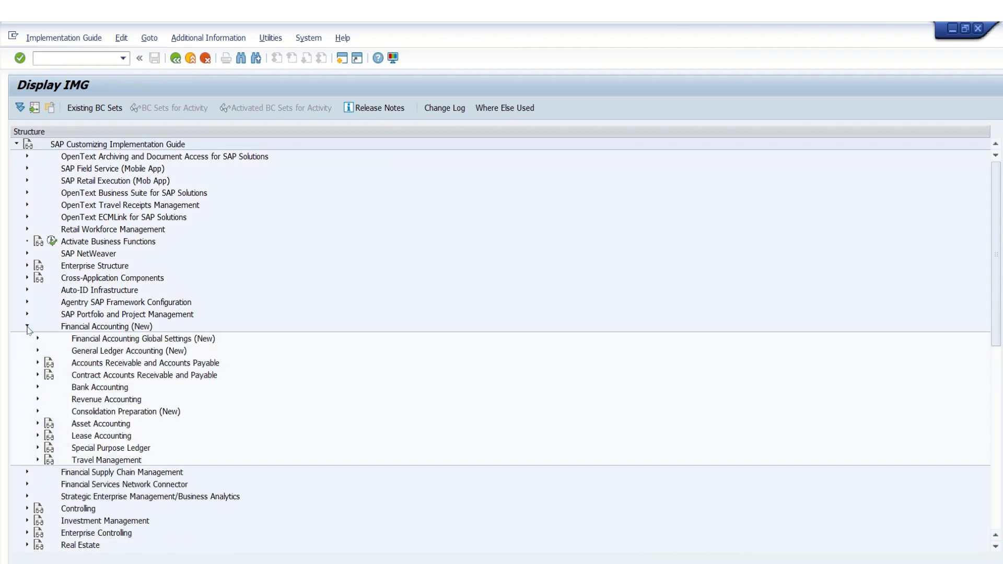
pyautogui.click(38, 351)
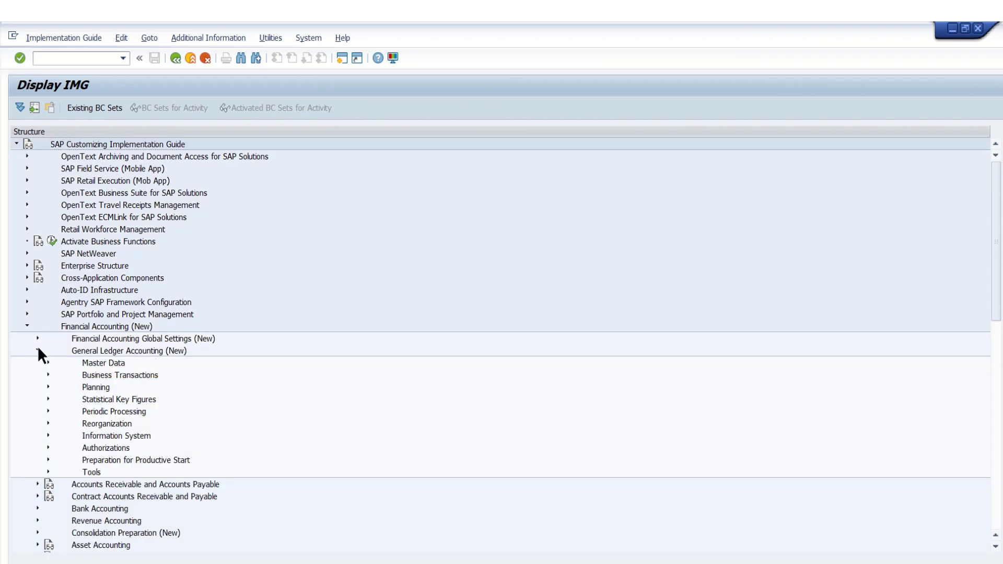
pyautogui.click(48, 412)
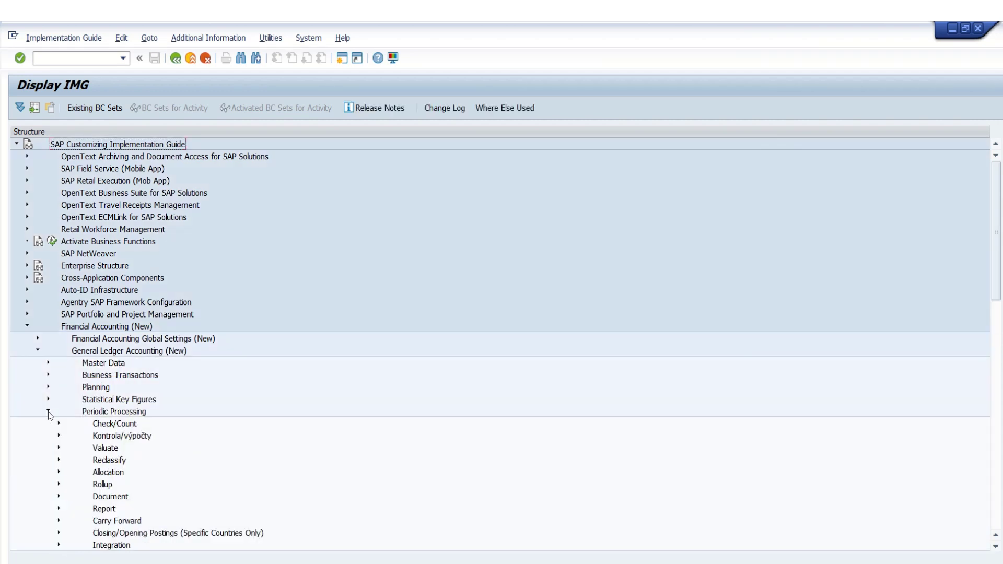
pyautogui.click(59, 497)
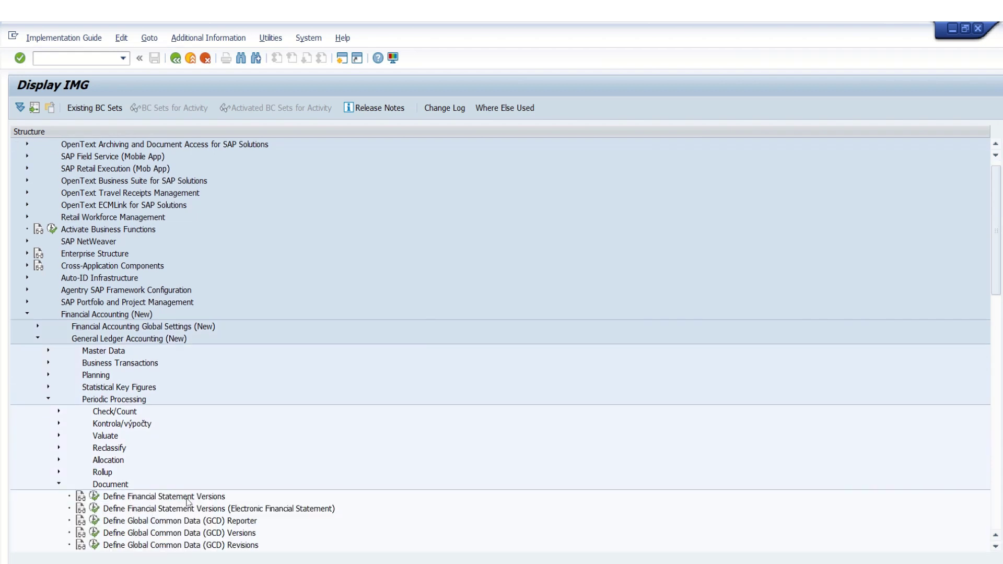
# - Run Define Financial Statement Versions, position on ZFS2, and open its Financial Statement Items
pyautogui.click(94, 497)
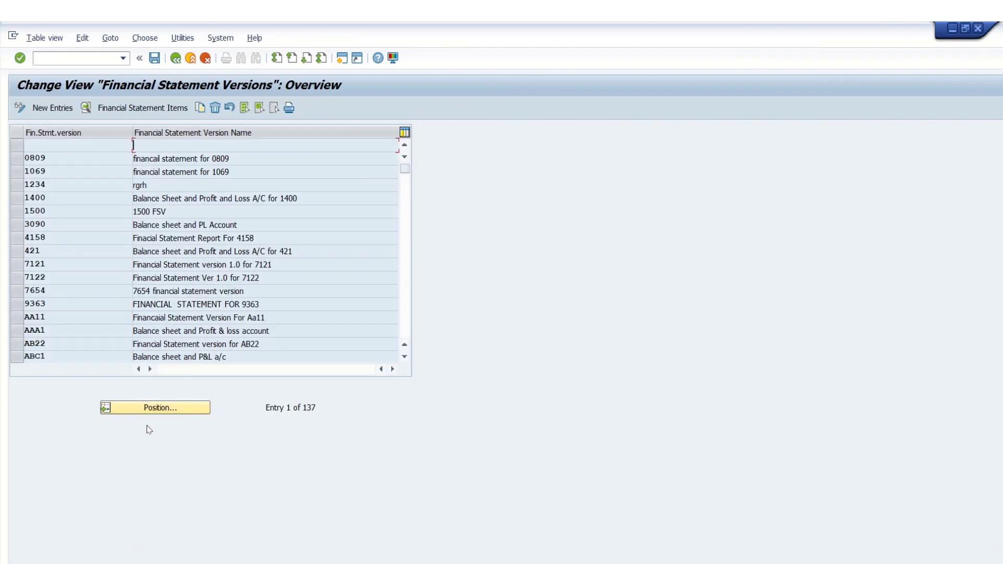
pyautogui.click(158, 416)
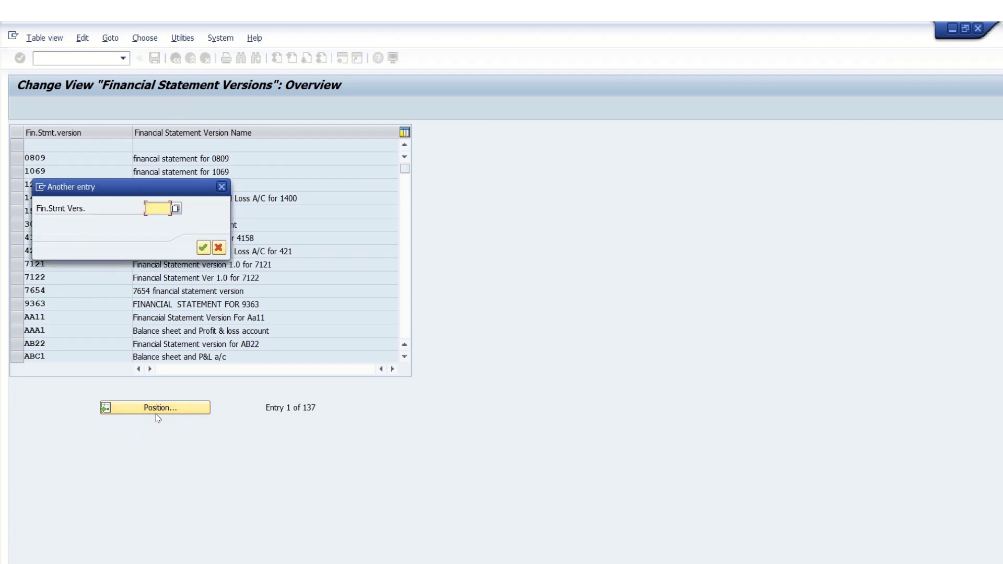
pyautogui.write('Z')
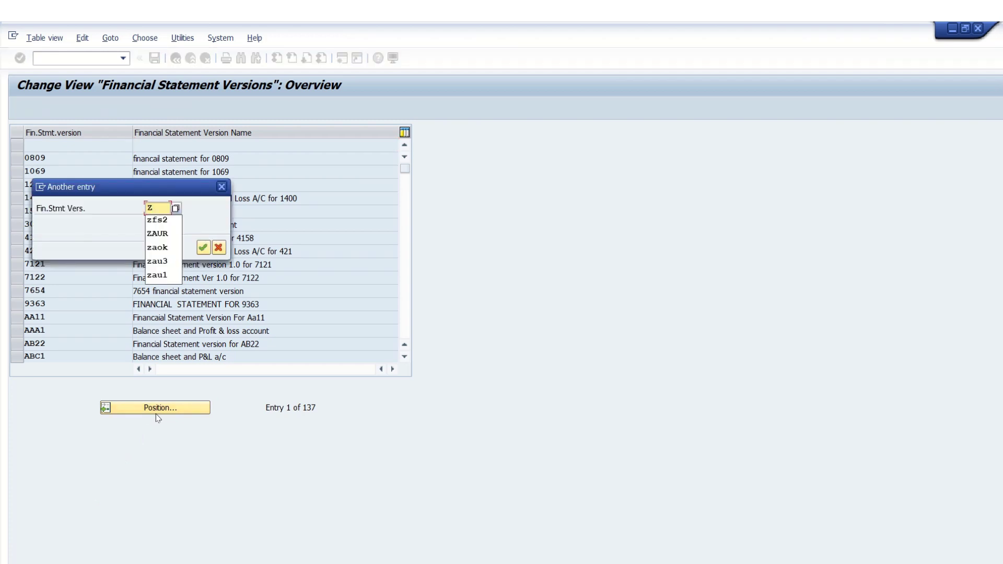
pyautogui.write('FS2')
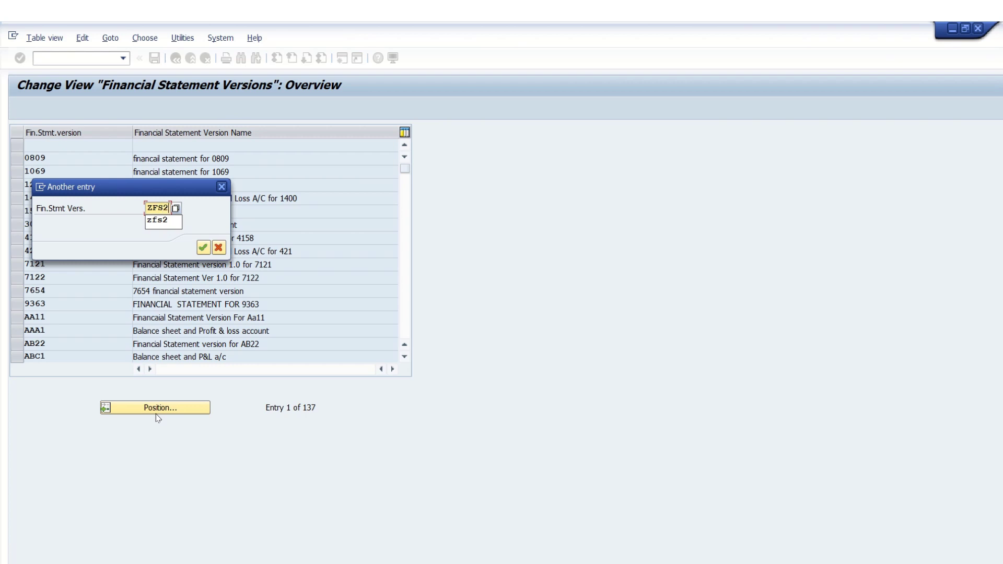
pyautogui.press('Return')
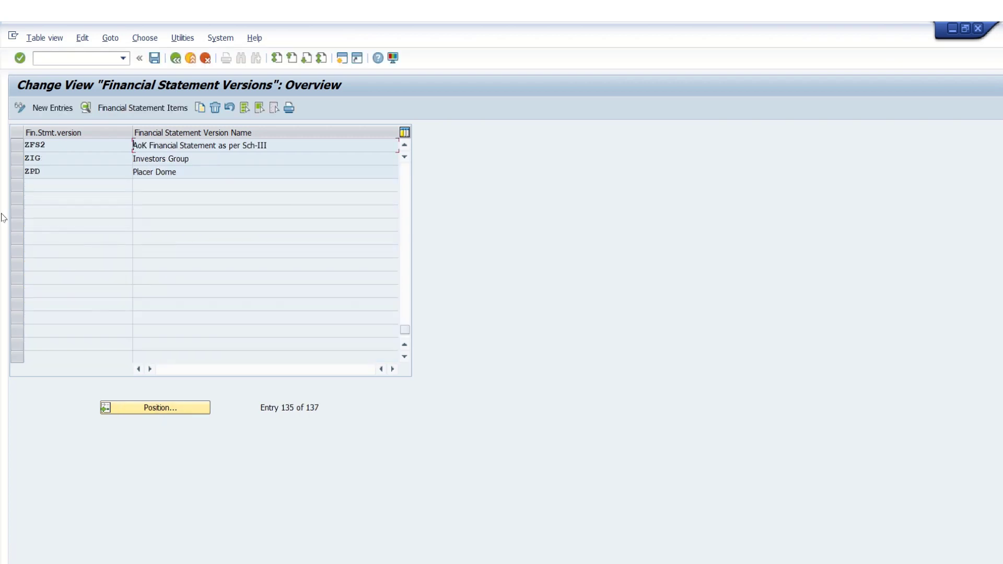
pyautogui.click(16, 146)
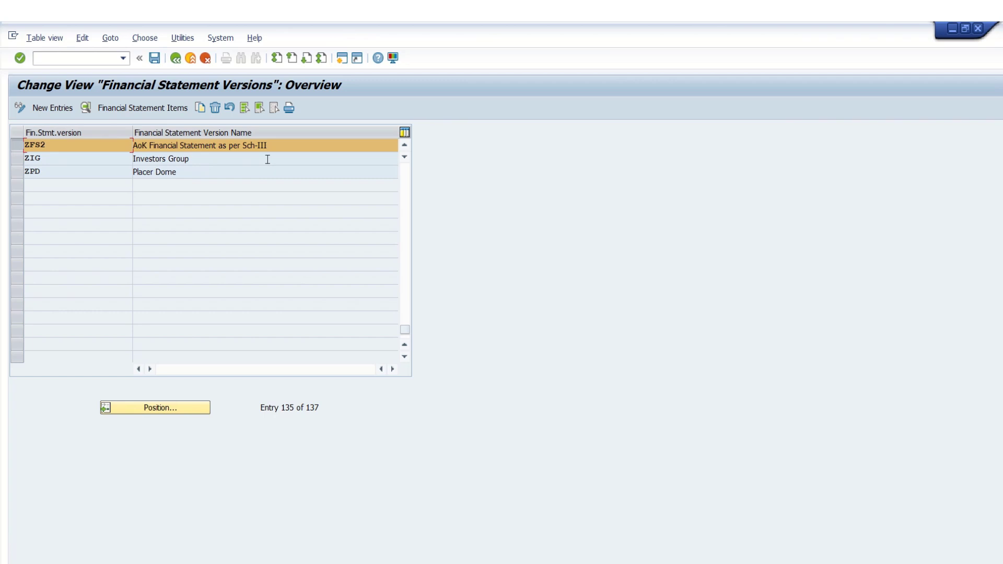
pyautogui.click(121, 109)
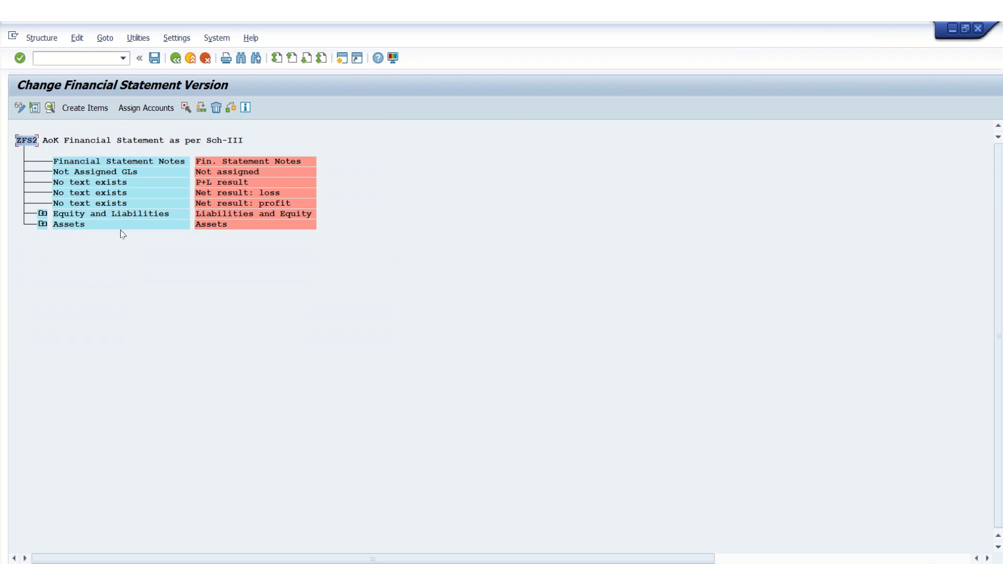
pyautogui.hotkey('alt', 'Tab')
pyautogui.hotkey('alt', 'Tab')
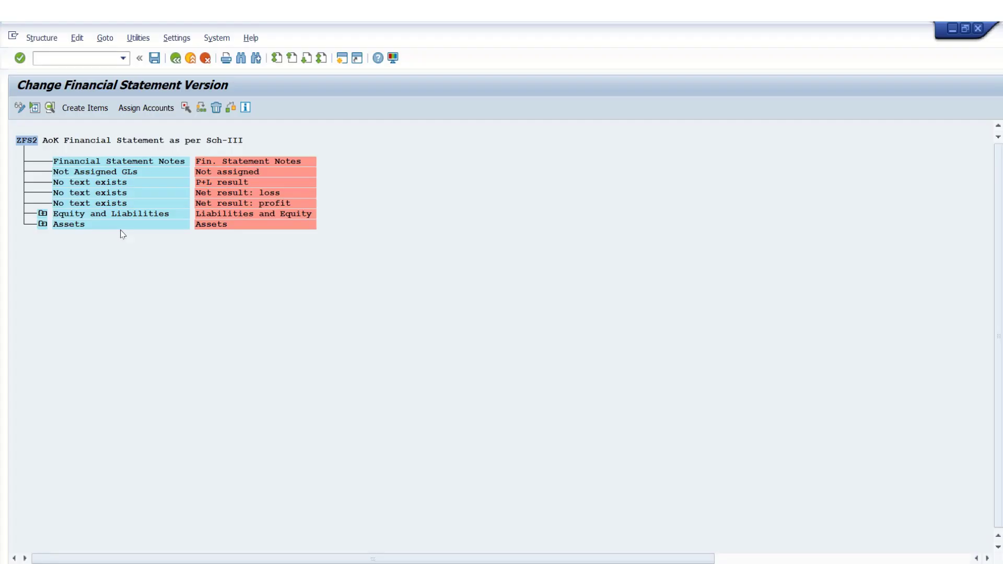
pyautogui.hotkey('alt', 'Tab')
pyautogui.hotkey('alt', 'Tab')
pyautogui.hotkey('alt', 'Tab')
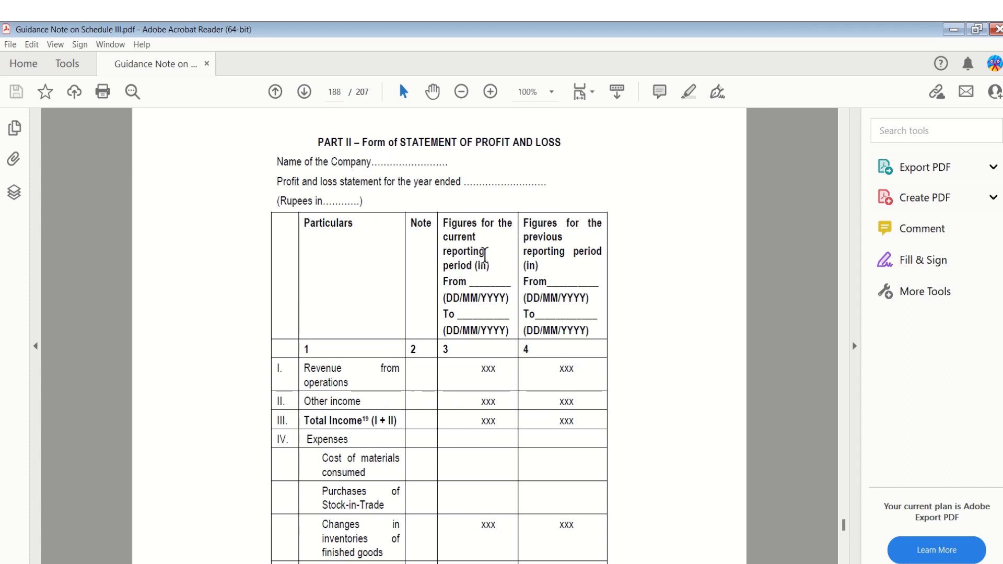
pyautogui.hotkey('alt', 'Tab')
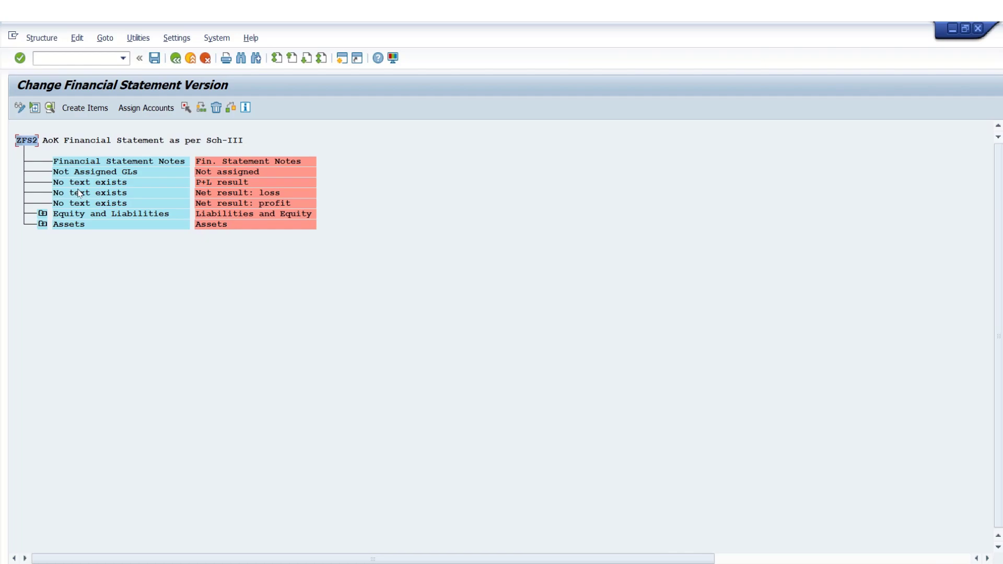
pyautogui.hotkey('alt', 'Tab')
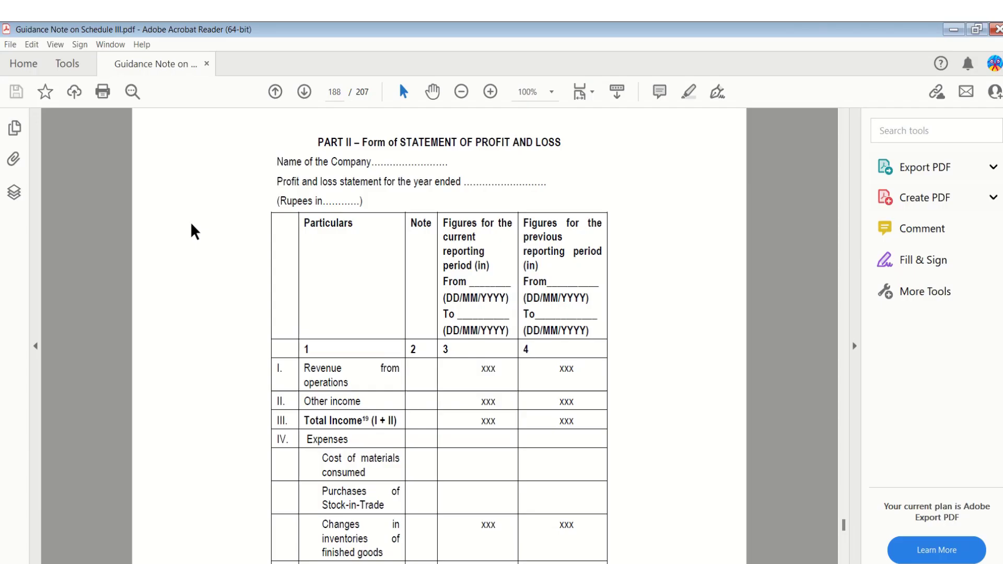
pyautogui.hotkey('alt', 'Tab')
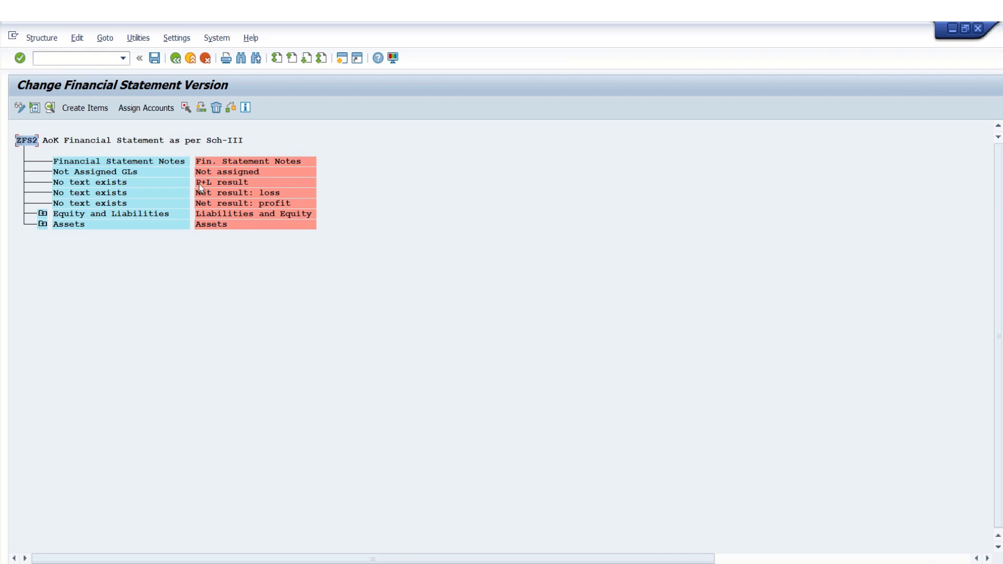
# - Create the items Income and Expenses under the P+L result node
pyautogui.click(91, 184)
pyautogui.click(85, 108)
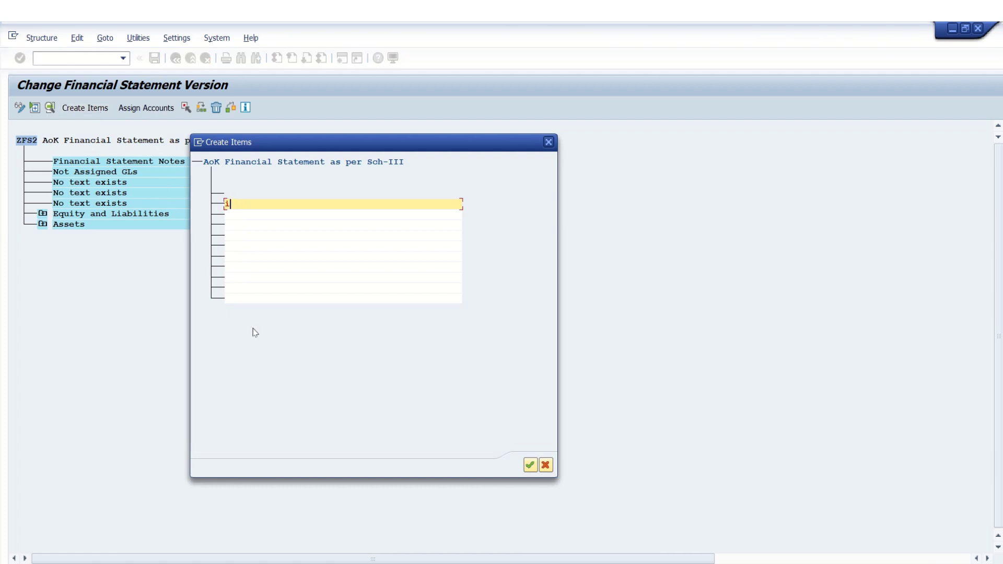
pyautogui.write('Income')
pyautogui.click(255, 212)
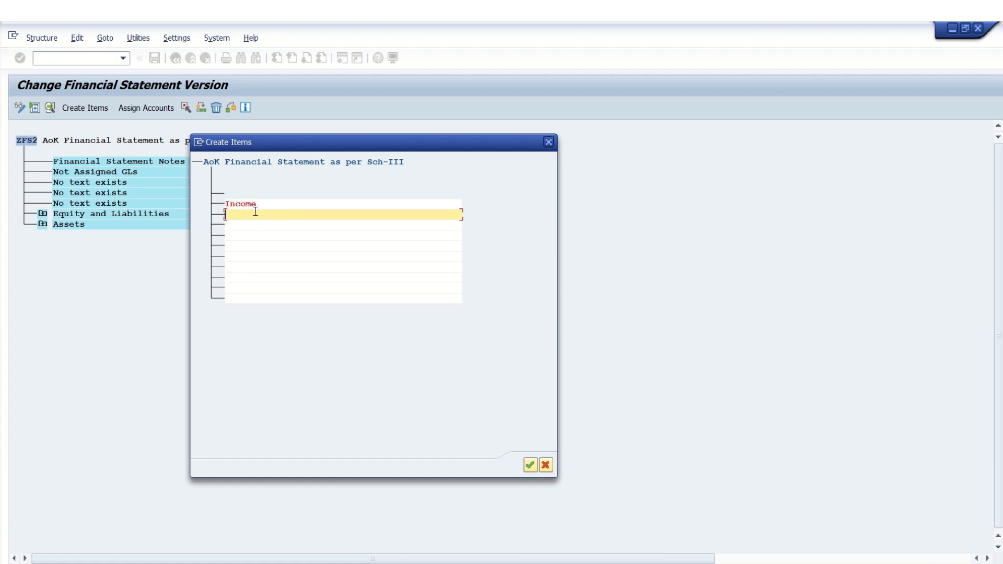
pyautogui.write('Expenses')
pyautogui.click(531, 465)
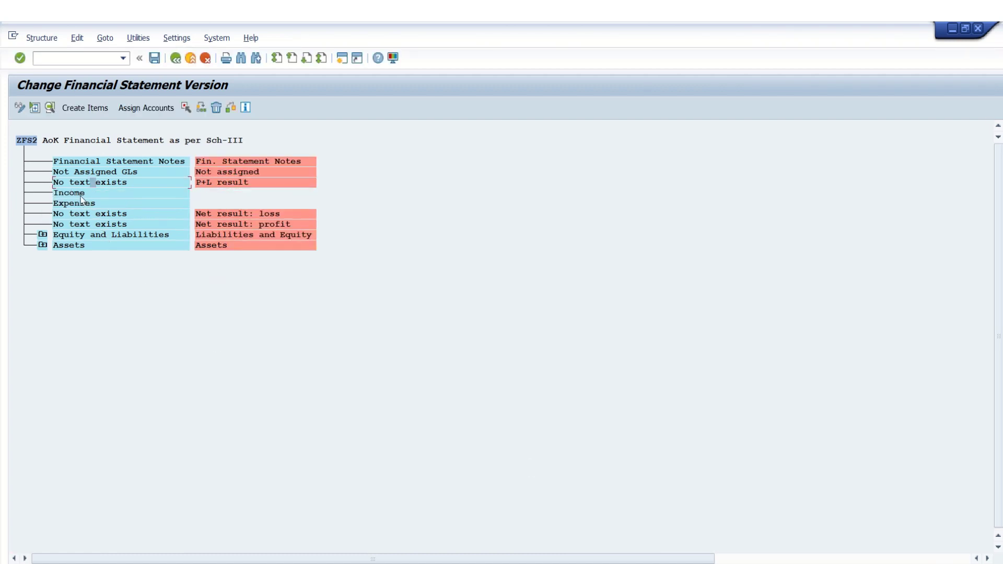
# - Add Revenue from Operations and Other Income as sub-items of Income
pyautogui.click(81, 195)
pyautogui.hotkey('alt', 'Tab')
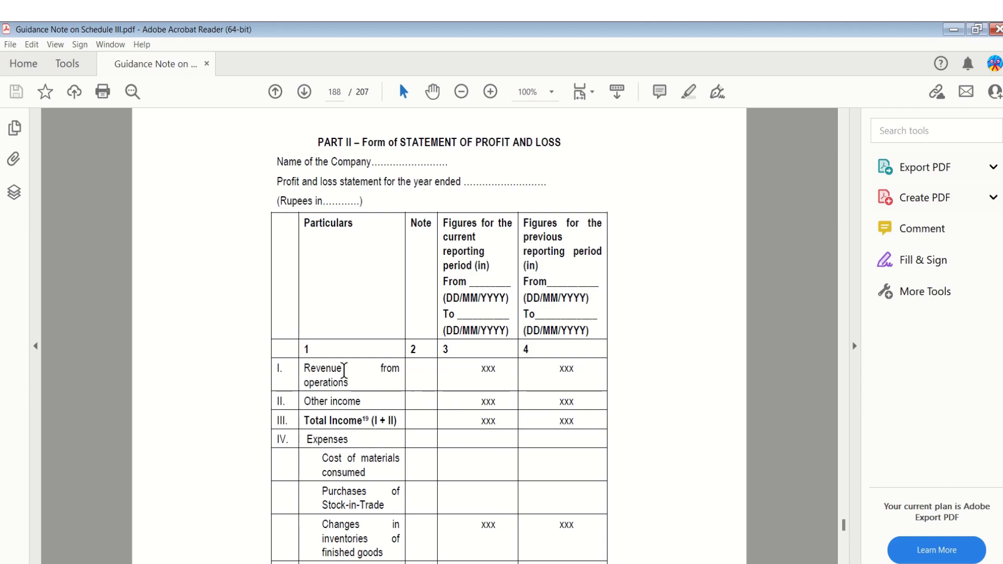
pyautogui.hotkey('alt', 'Tab')
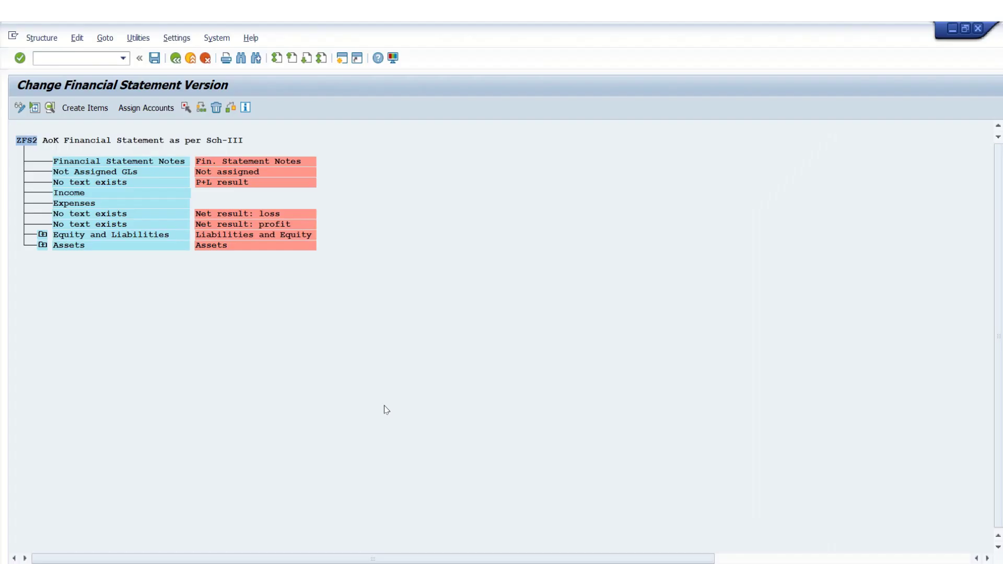
pyautogui.click(79, 108)
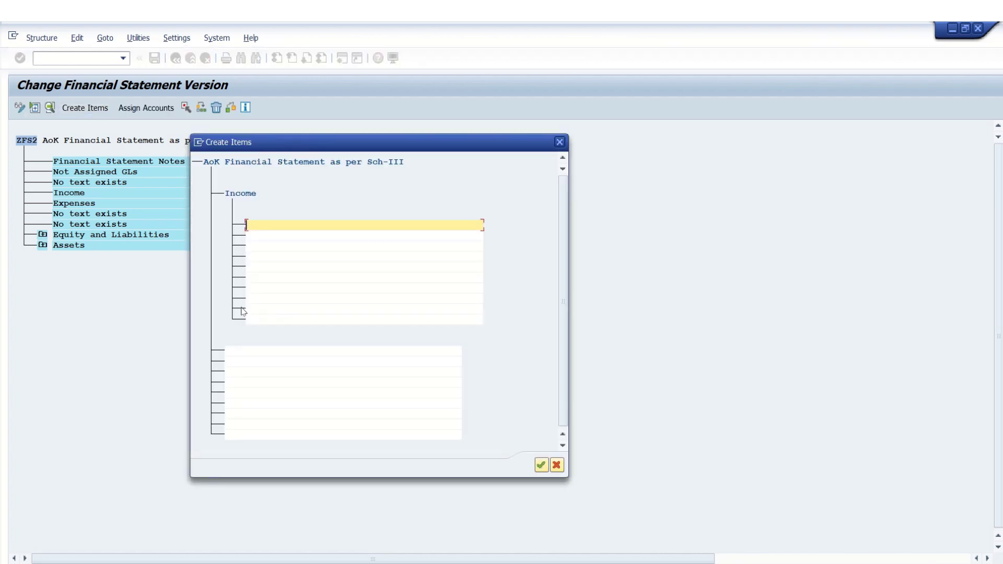
pyautogui.write('Revenue from Operations')
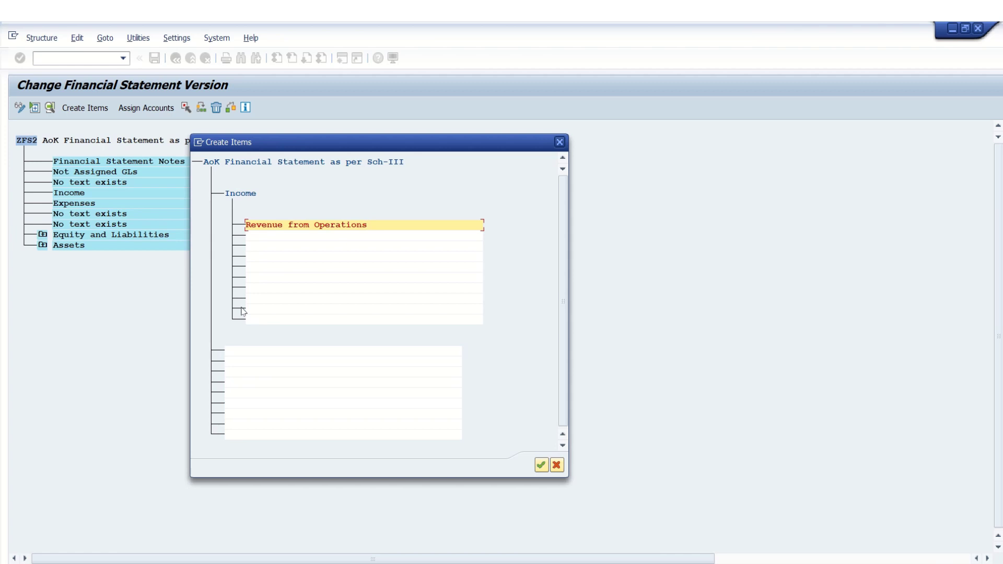
pyautogui.press('Tab')
pyautogui.write('Other Income')
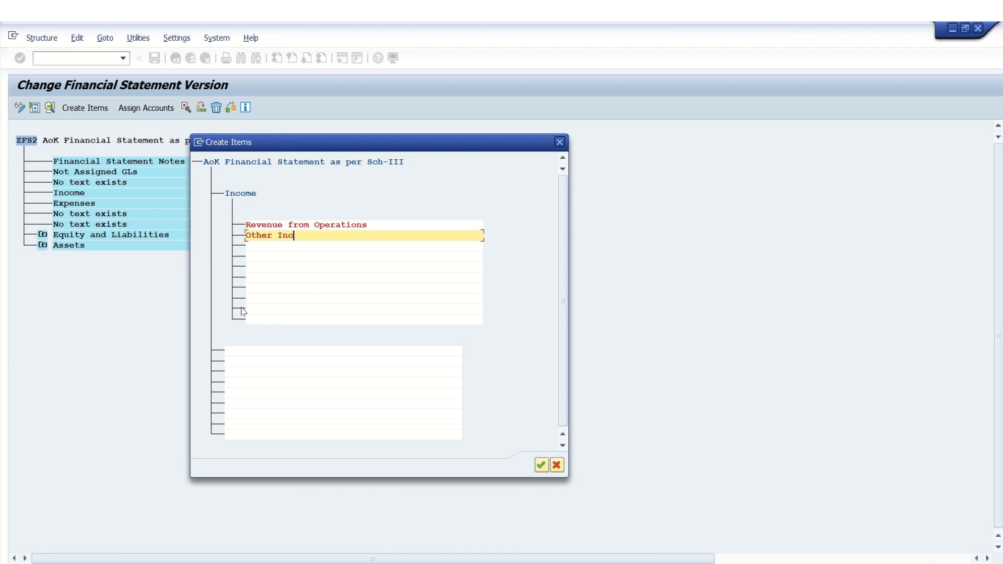
pyautogui.click(542, 465)
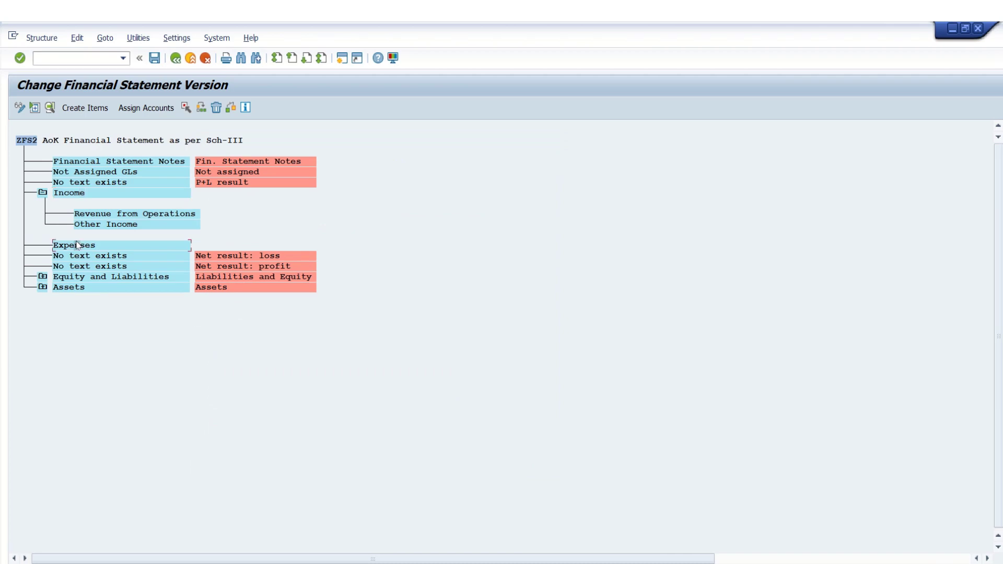
# - Under Expenses, enter Cost of Materials Consumed, Purchases of Stock In Trade and Changes in Inventories of Finished Goods
pyautogui.hotkey('alt', 'Tab')
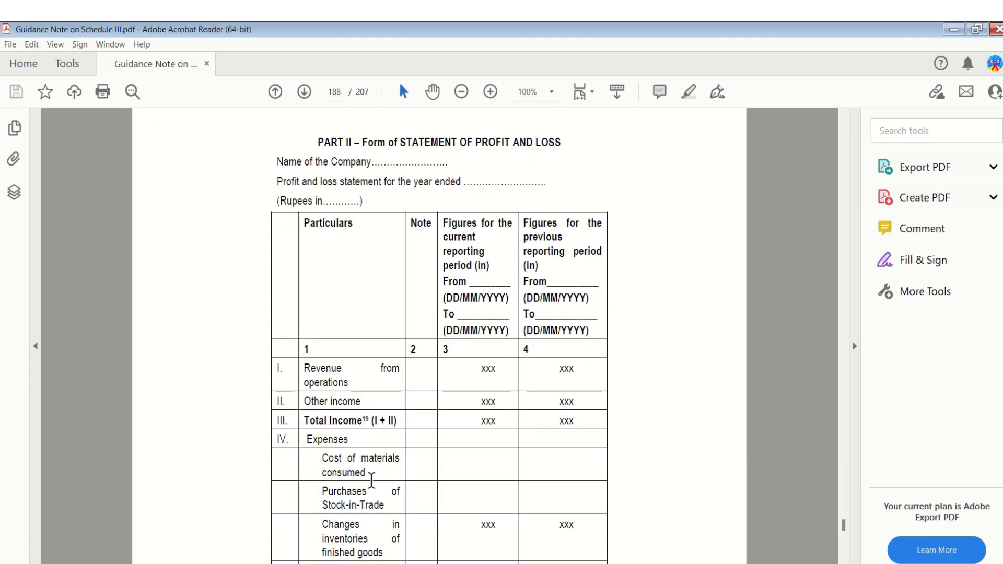
pyautogui.hotkey('alt', 'Tab')
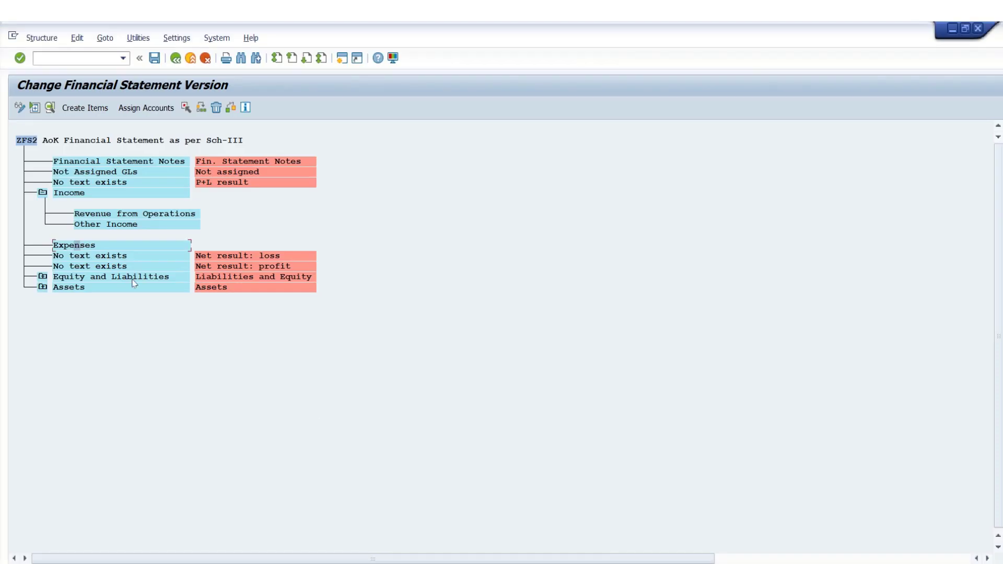
pyautogui.click(83, 109)
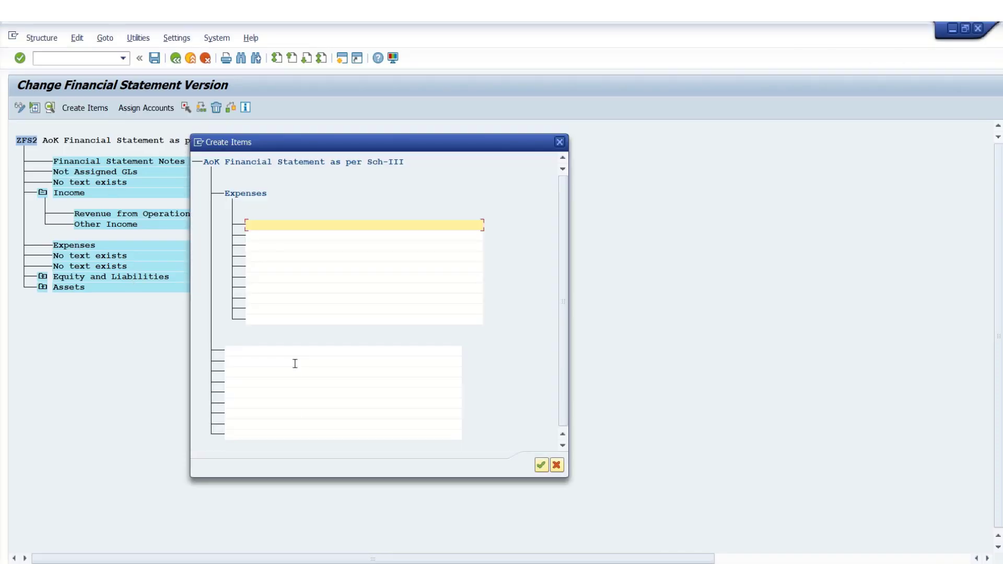
pyautogui.write('Cost of Mate')
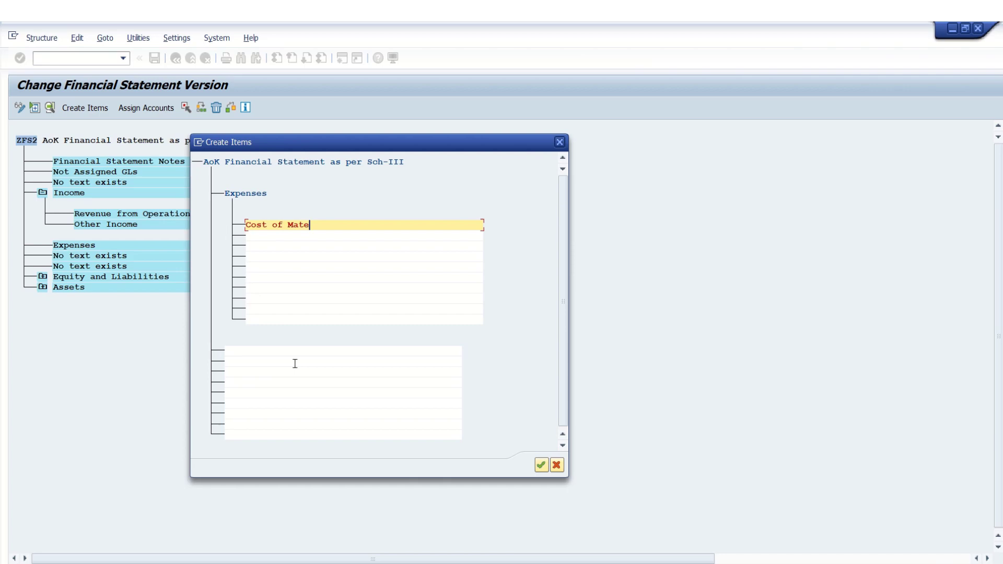
pyautogui.write('rials Consumed')
pyautogui.hotkey('alt', 'Tab')
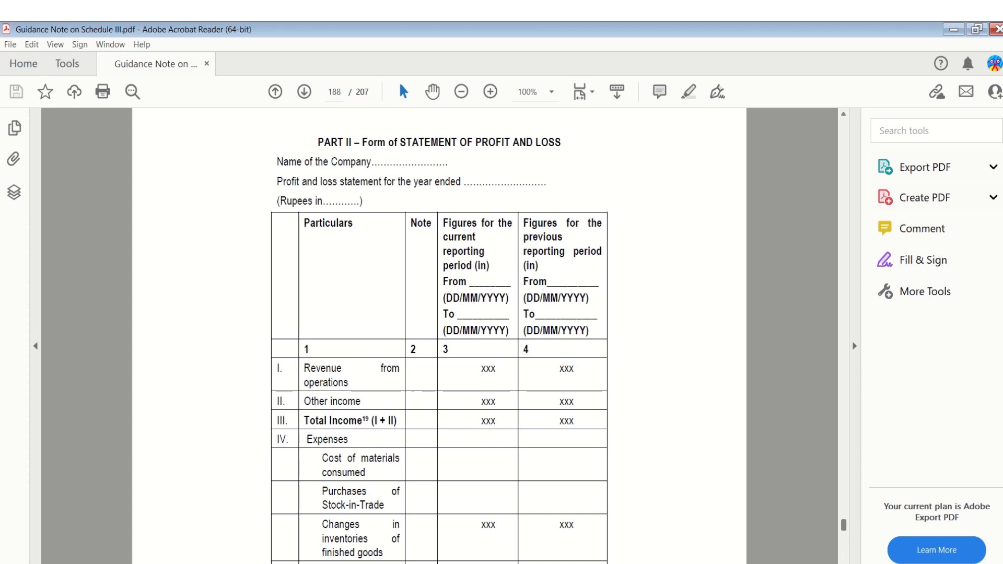
pyautogui.scroll(-3, 439, 334)
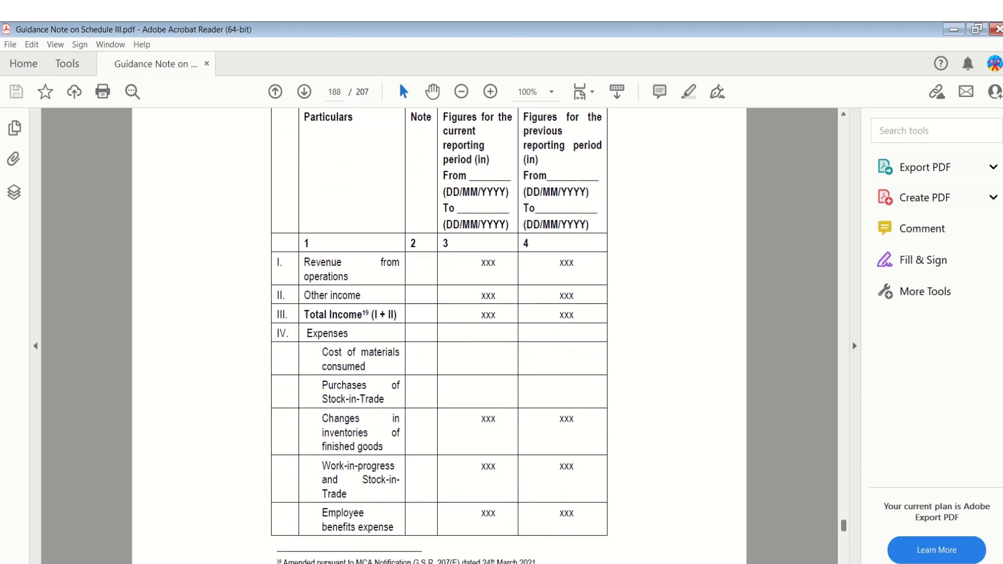
pyautogui.scroll(-1, 589, 359)
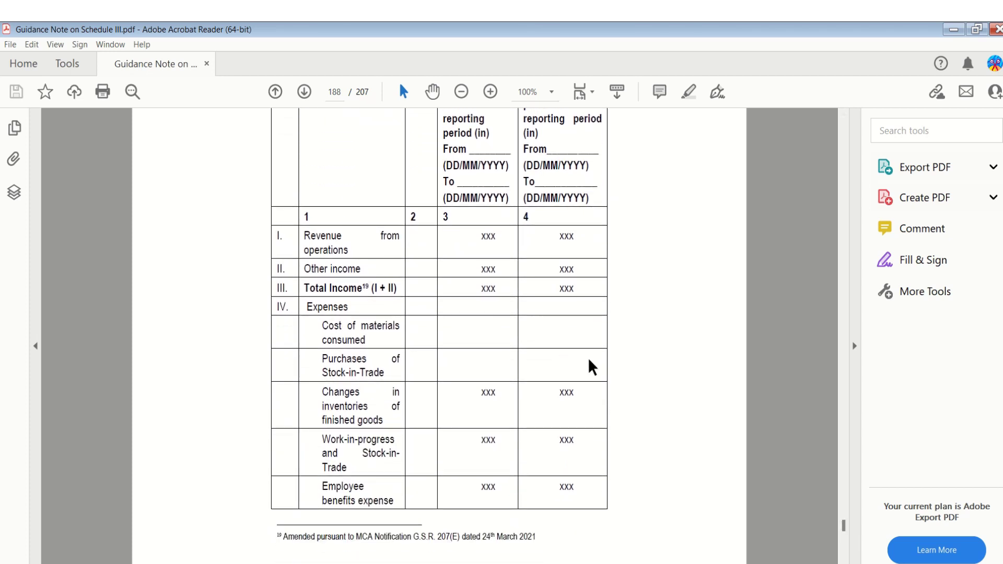
pyautogui.hotkey('alt', 'Tab')
pyautogui.write('Pur')
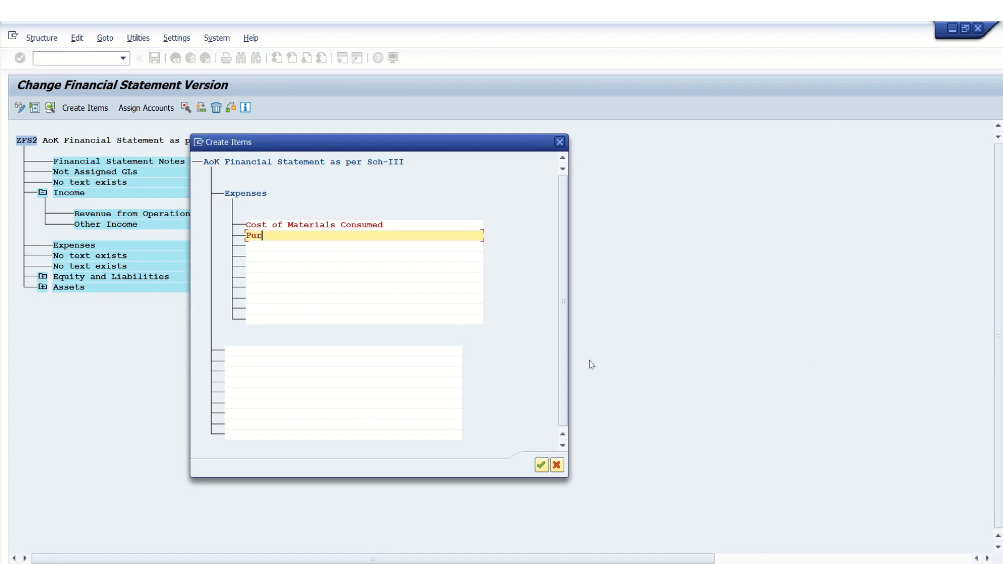
pyautogui.write('chases of Stock In Trade')
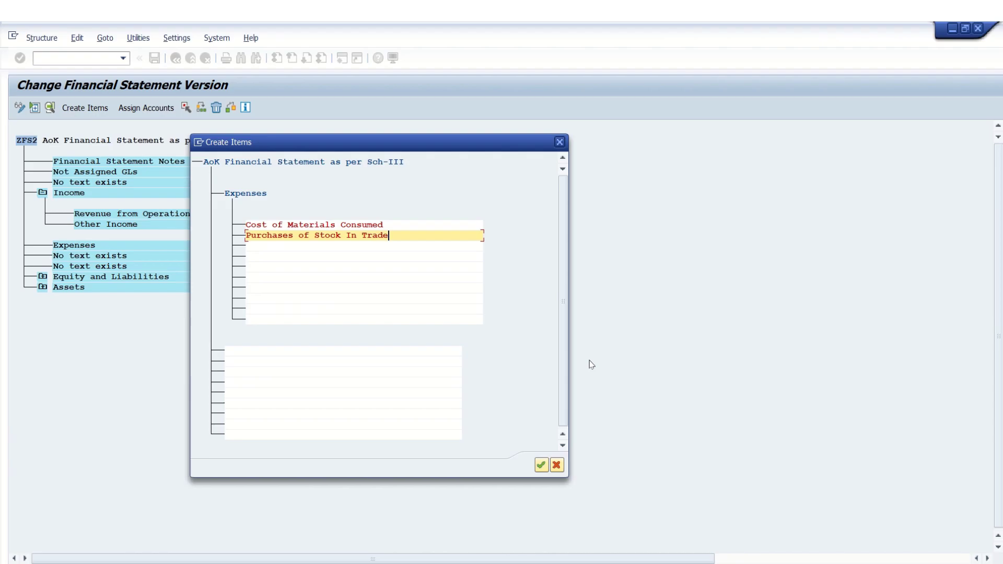
pyautogui.hotkey('alt', 'Tab')
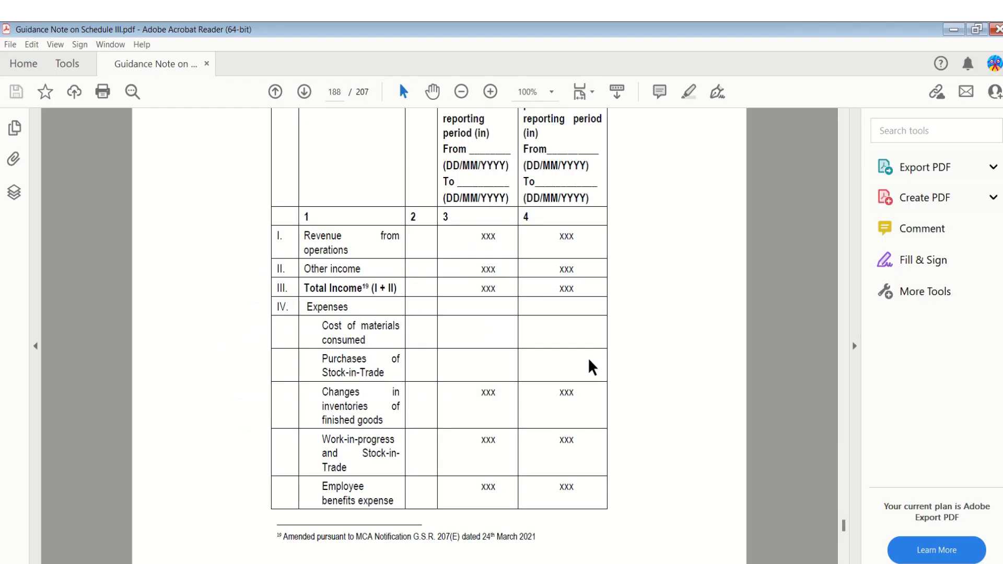
pyautogui.hotkey('alt', 'Tab')
pyautogui.write('Changes ')
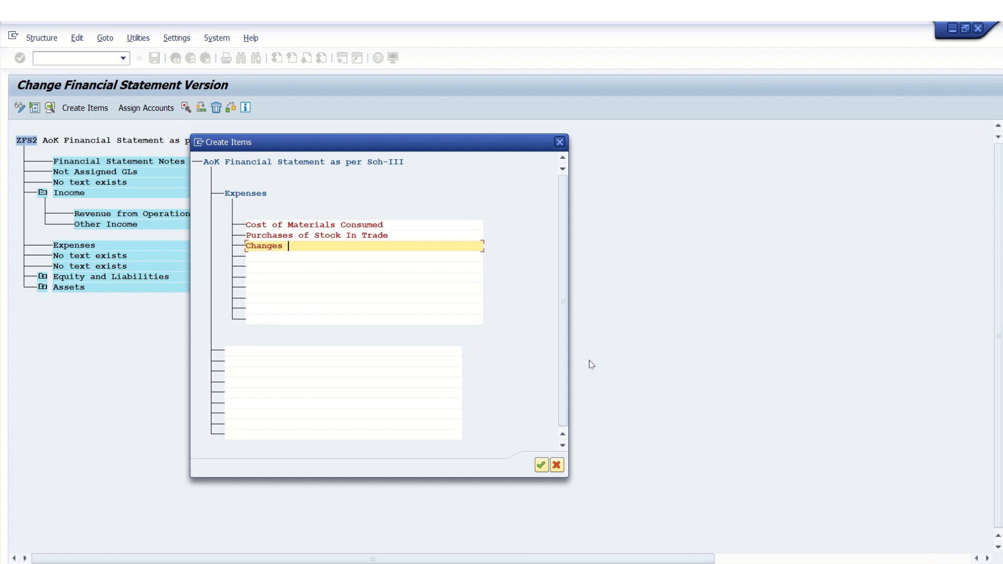
pyautogui.write('in Inventories of Finished Goods')
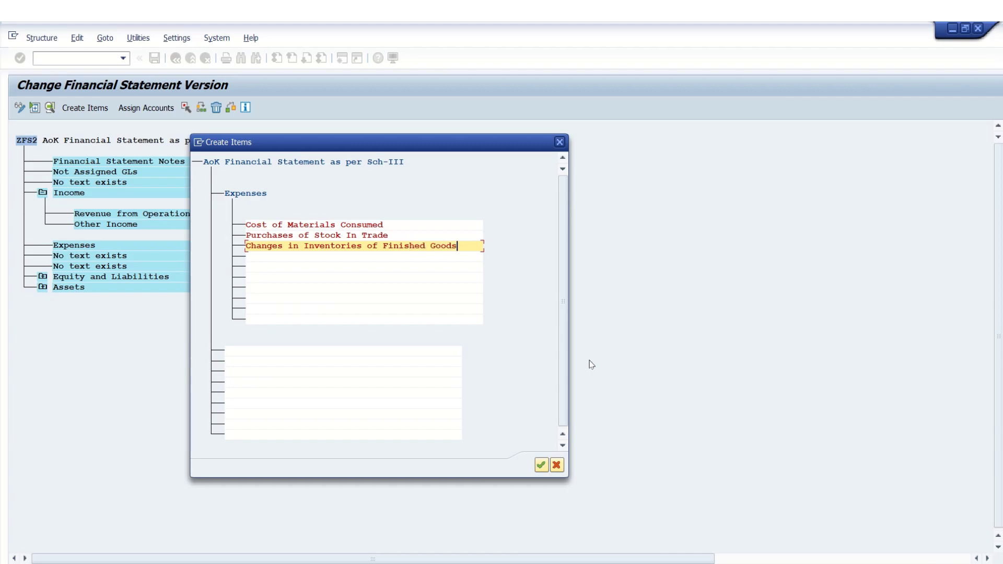
# - Add the expense rows Work in Progress and Stock in Trade and Employee Benefits Expense
pyautogui.press('Down')
pyautogui.hotkey('alt', 'Tab')
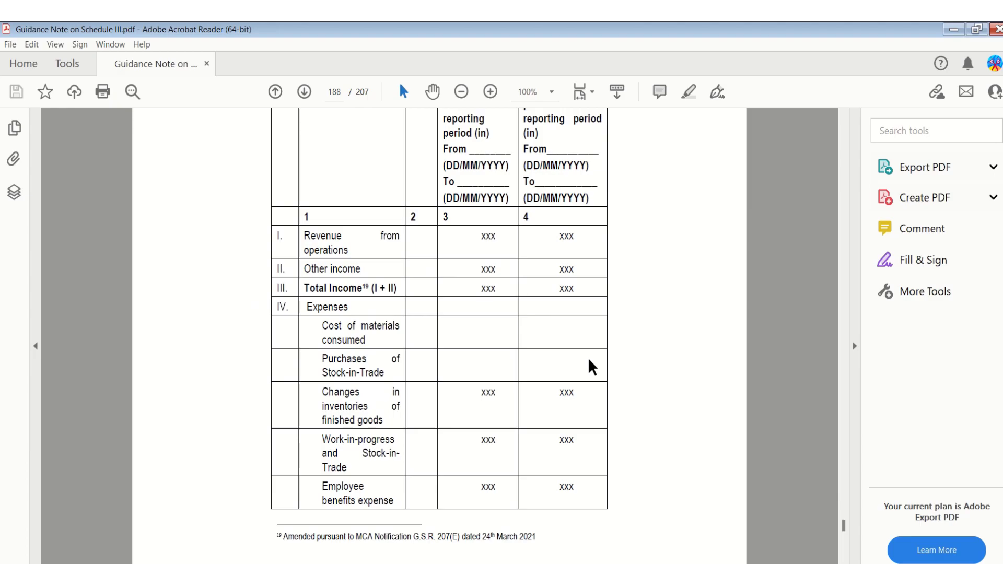
pyautogui.hotkey('alt', 'Tab')
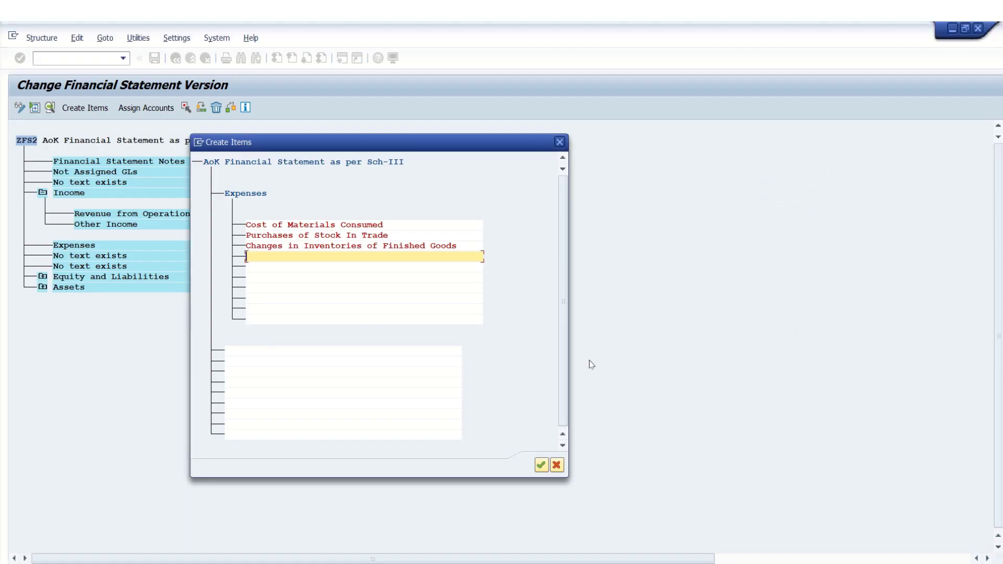
pyautogui.write('Work in Progress and Sto')
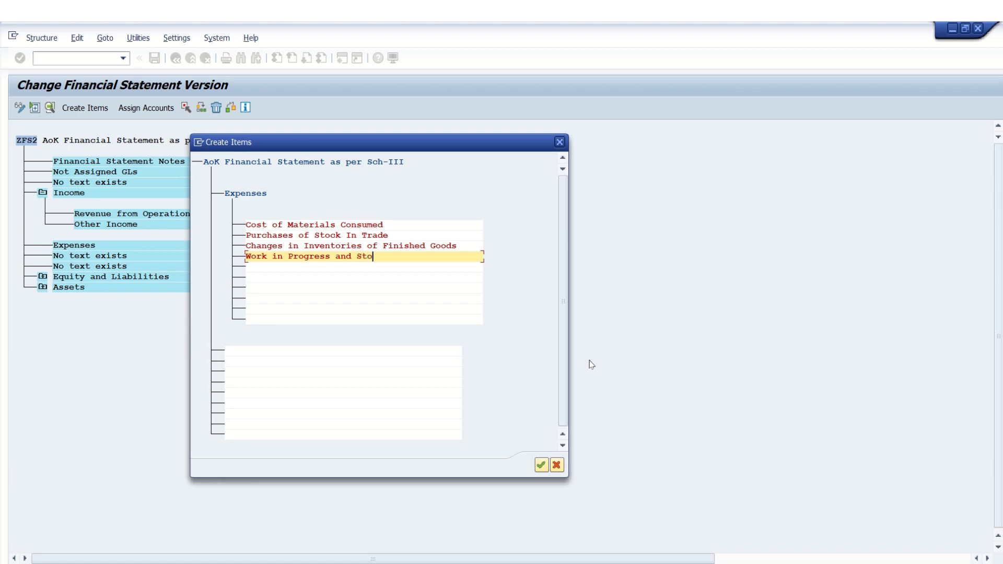
pyautogui.write('ck in Trade')
pyautogui.hotkey('alt', 'Tab')
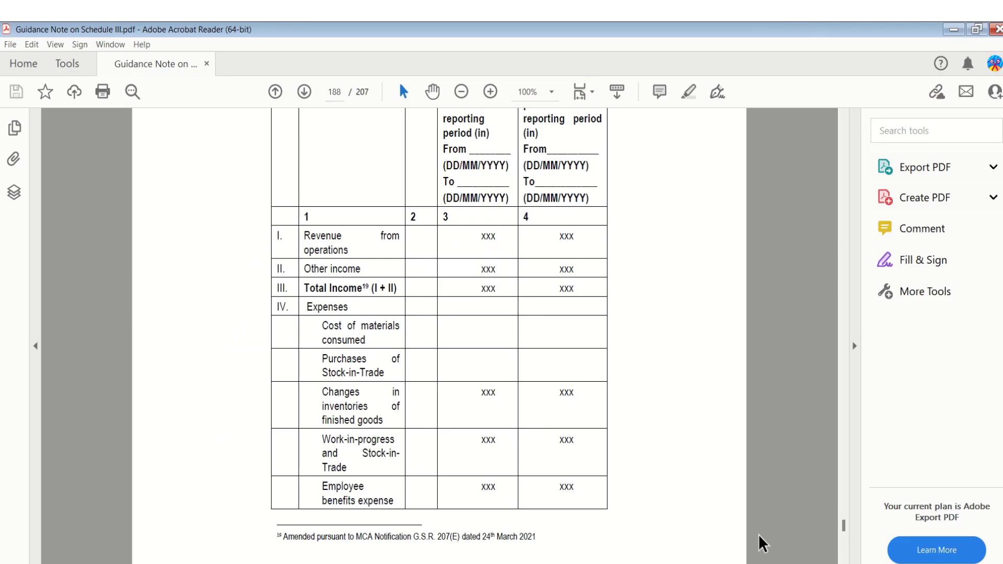
pyautogui.hotkey('alt', 'Tab')
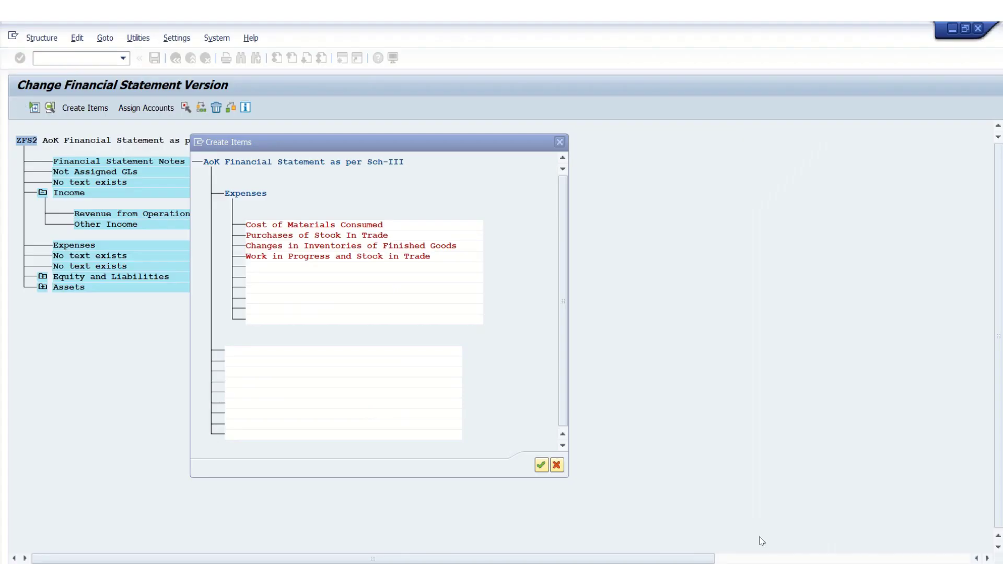
pyautogui.press('Tab')
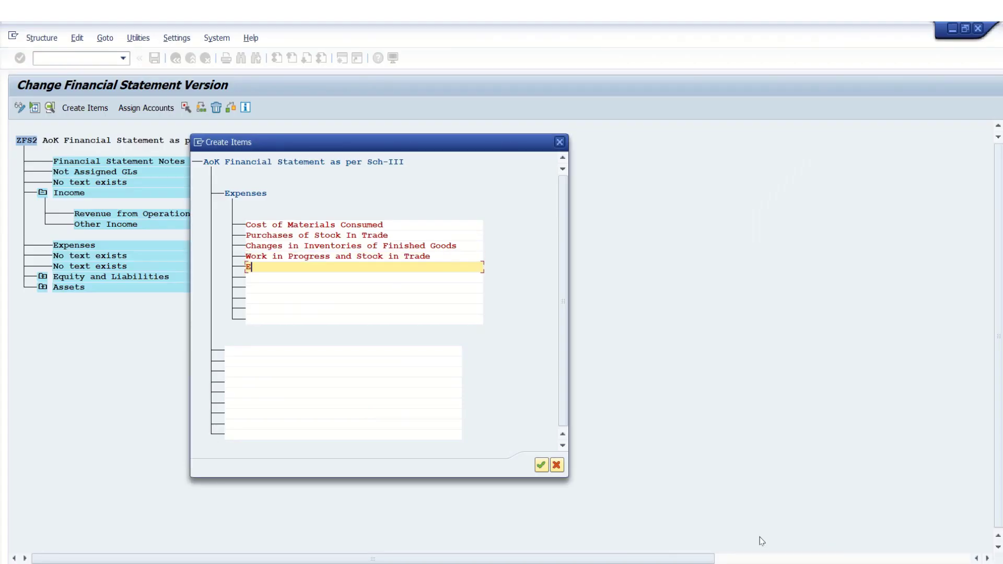
pyautogui.write('Ex')
pyautogui.press('BackSpace')
pyautogui.write('mployee Benefits Expenses')
# - Add Depreciation and Amortization Expenses, Finance Cost and Other Expenses as the last expense rows
pyautogui.hotkey('alt', 'Tab')
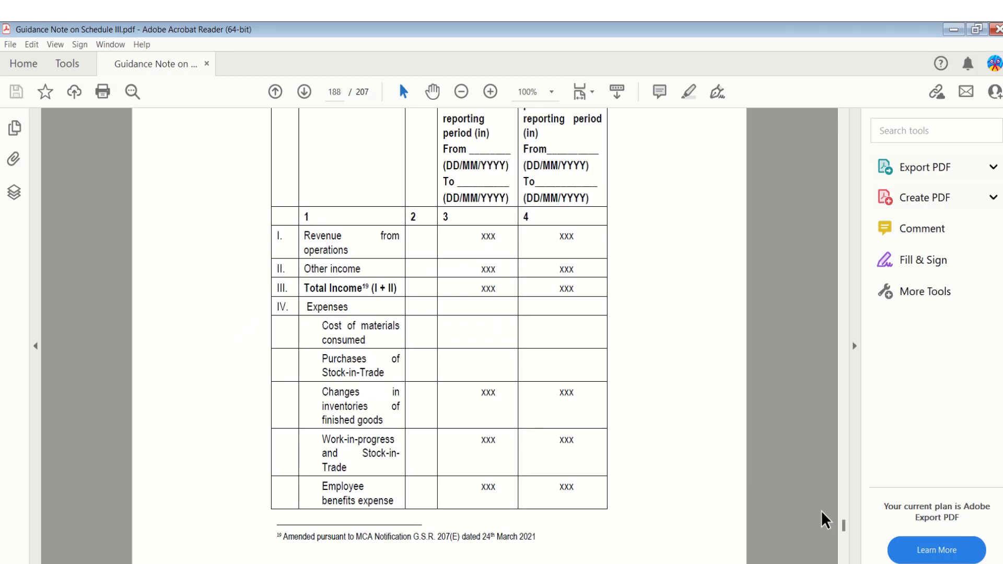
pyautogui.scroll(-3, 439, 324)
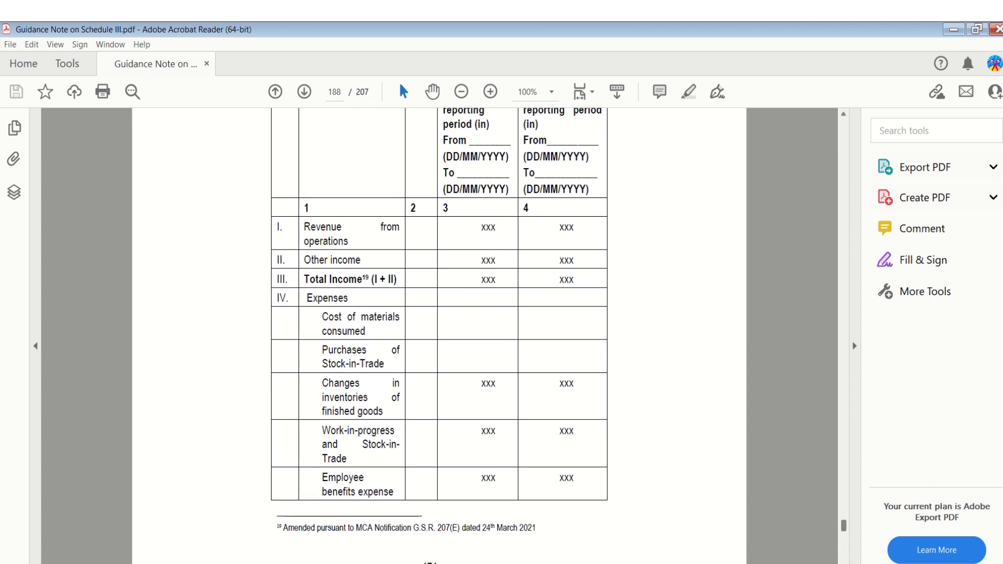
pyautogui.scroll(-5, 439, 324)
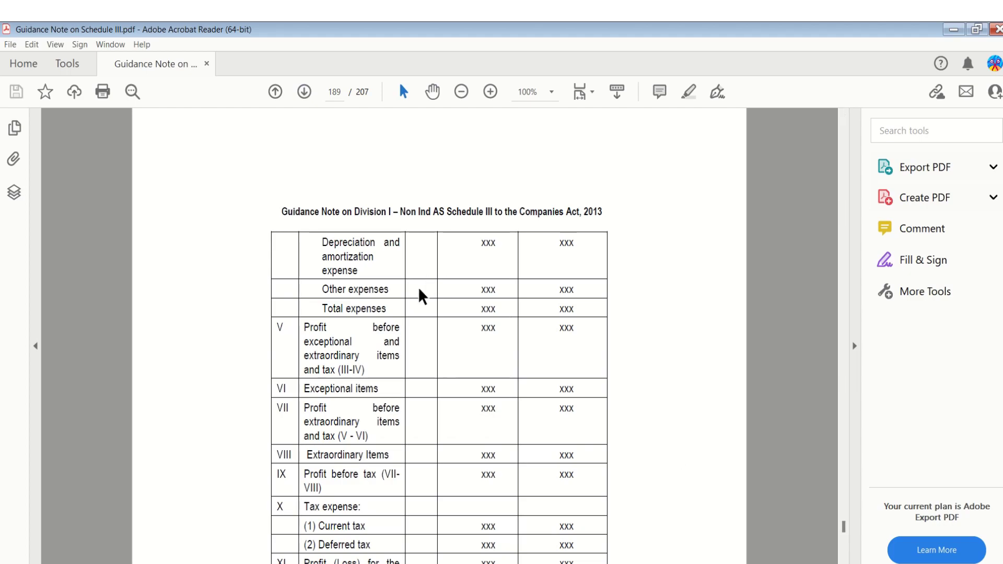
pyautogui.hotkey('alt', 'Tab')
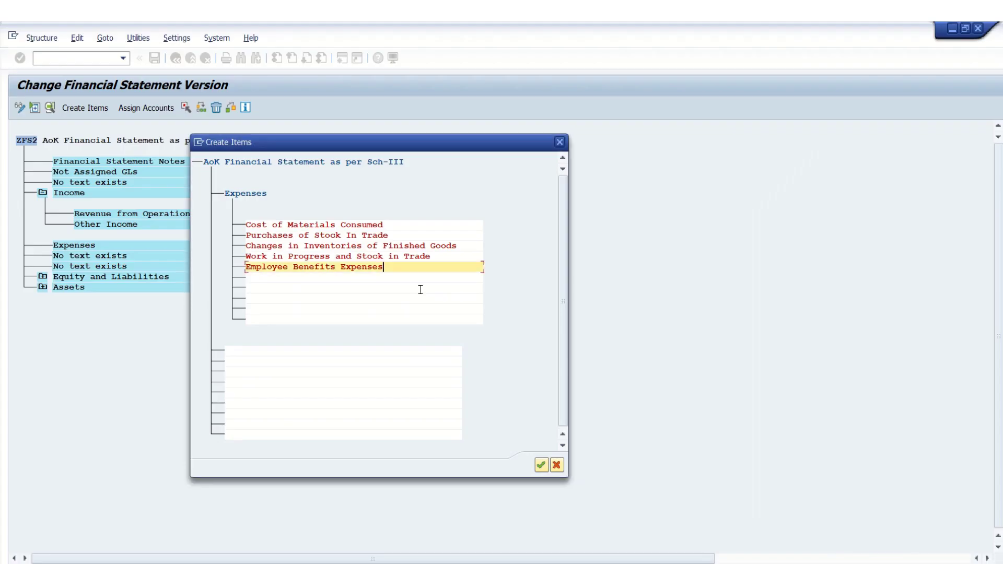
pyautogui.press('Down')
pyautogui.write('Deprecia')
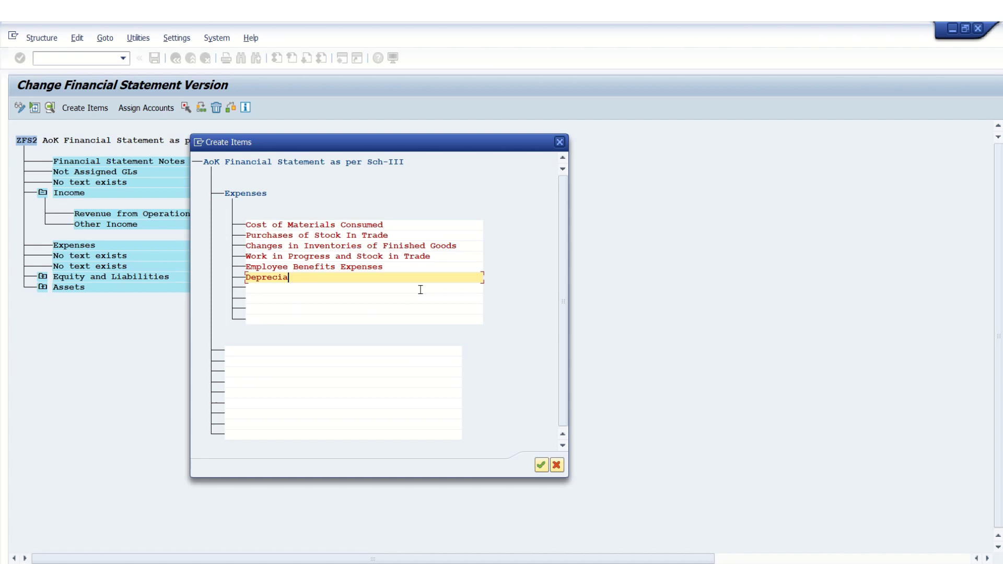
pyautogui.write('tion and Am')
pyautogui.press('BackSpace')
pyautogui.press('BackSpace')
pyautogui.press('BackSpace')
pyautogui.write('ortization Expenses')
pyautogui.click(421, 290)
pyautogui.hotkey('alt', 'Tab')
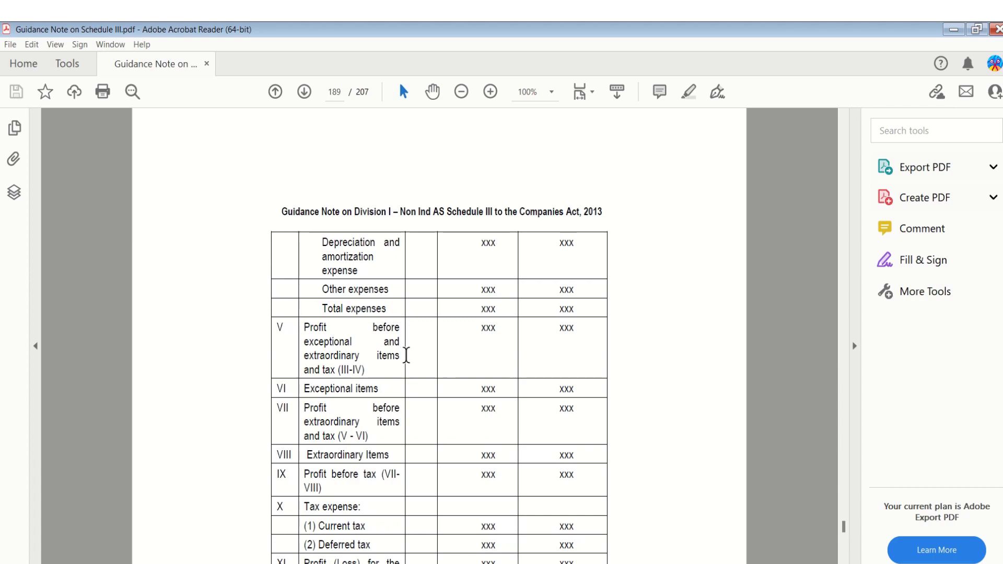
pyautogui.hotkey('alt', 'Tab')
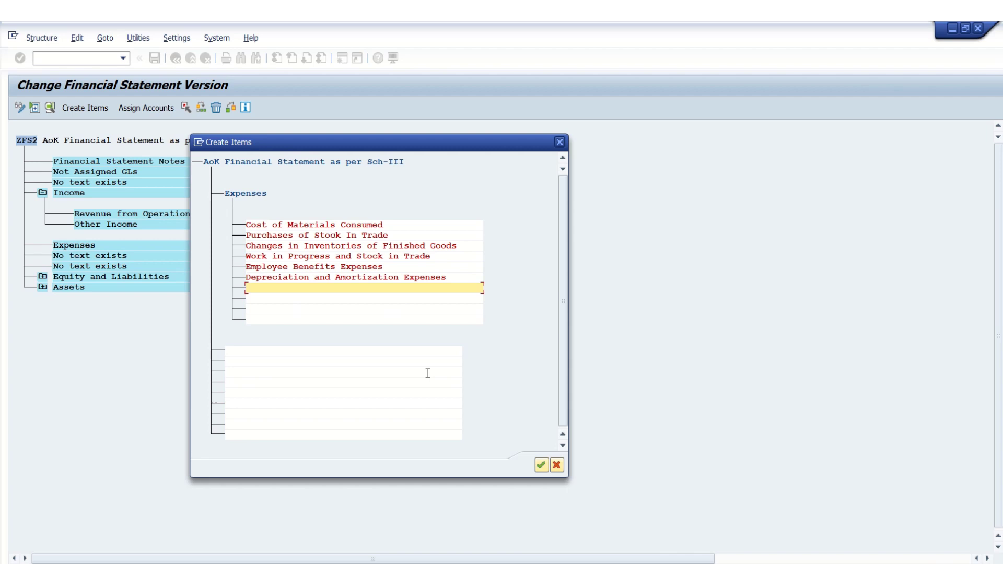
pyautogui.write('Finance Costs')
pyautogui.press('Down')
pyautogui.write('Other Expenses')
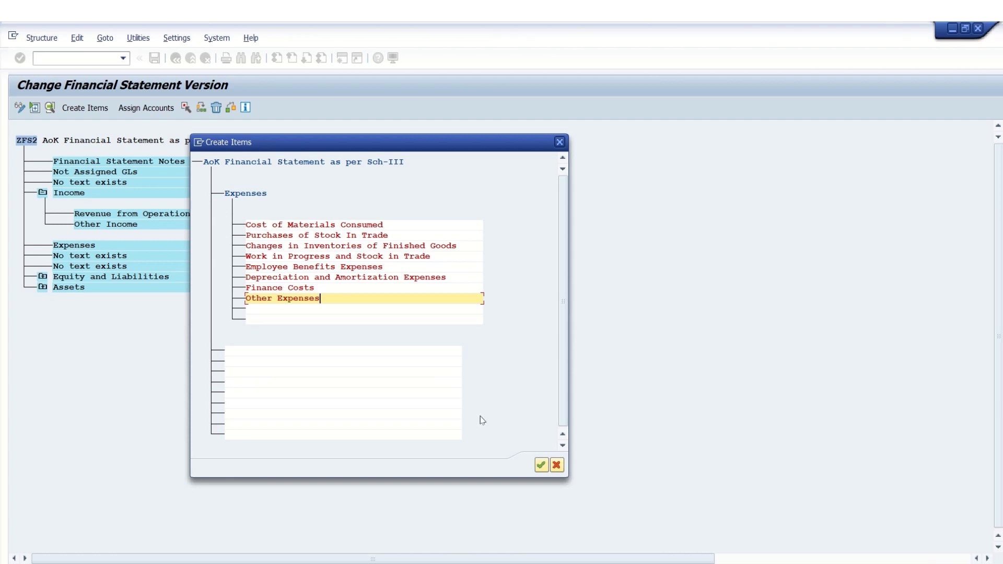
# - Confirm the new expense items and briefly inspect the Equity and Liabilities node
pyautogui.click(540, 466)
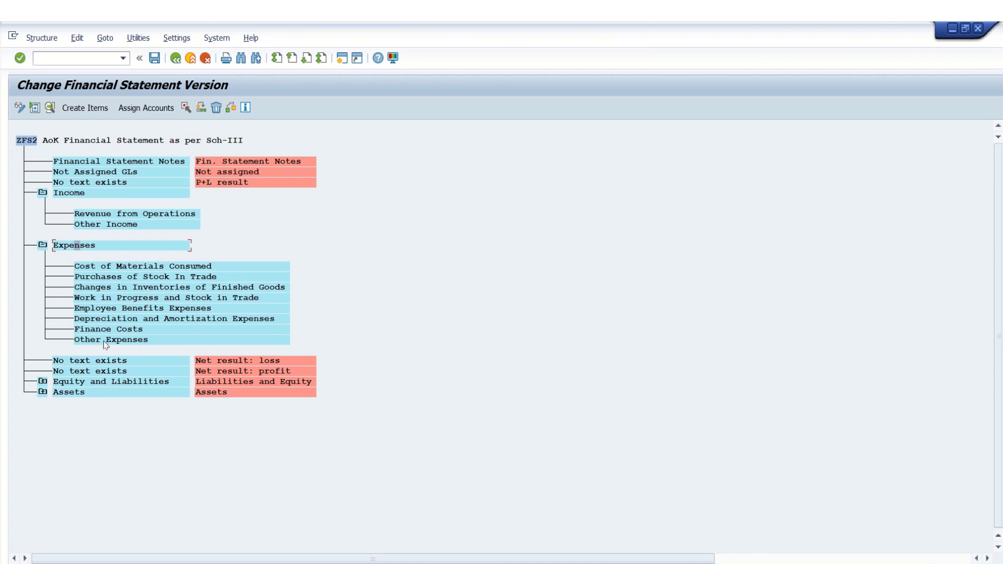
pyautogui.click(43, 382)
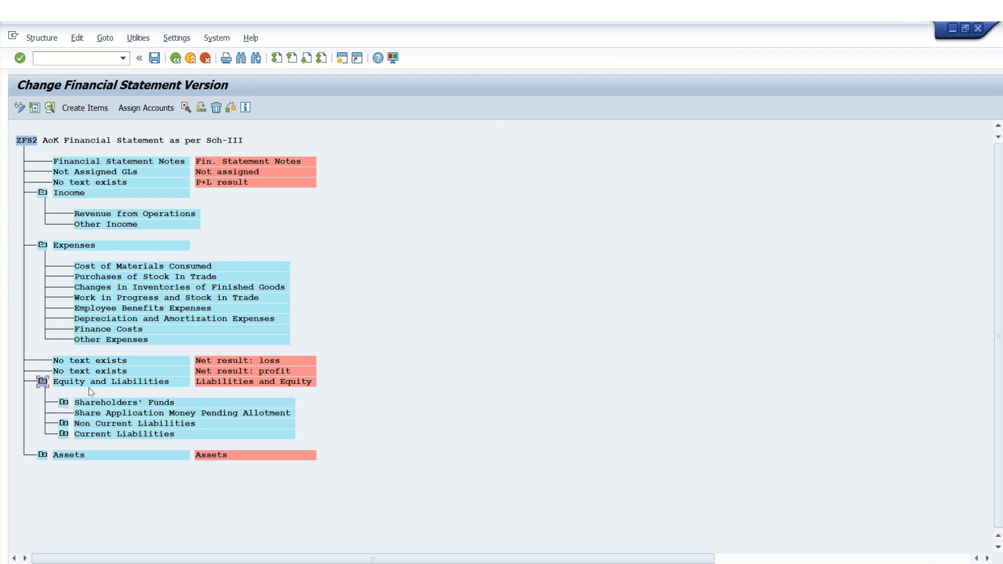
pyautogui.click(63, 403)
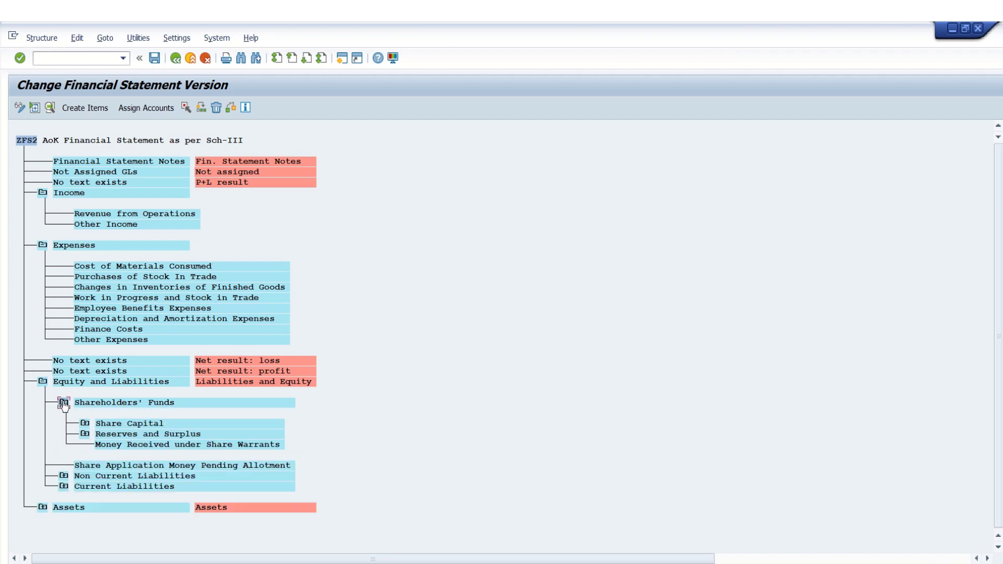
pyautogui.click(63, 403)
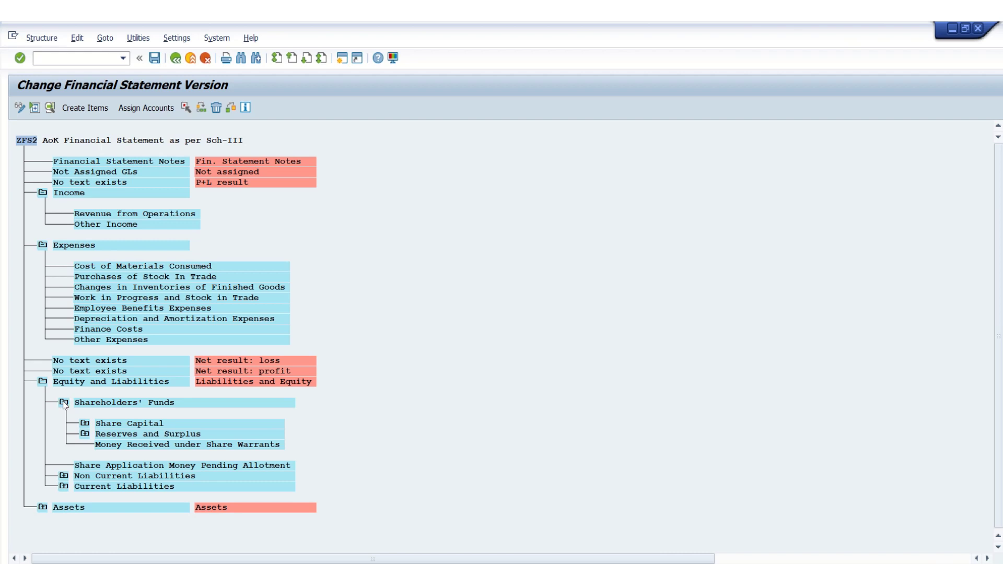
pyautogui.click(43, 382)
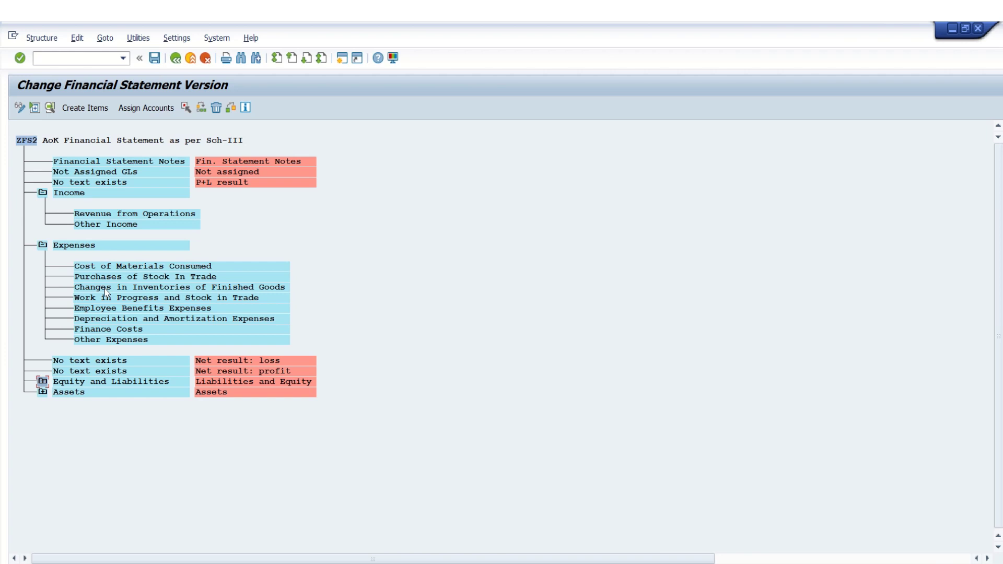
# - Select Revenue from Operations and open its account assignment
pyautogui.click(122, 216)
pyautogui.click(188, 108)
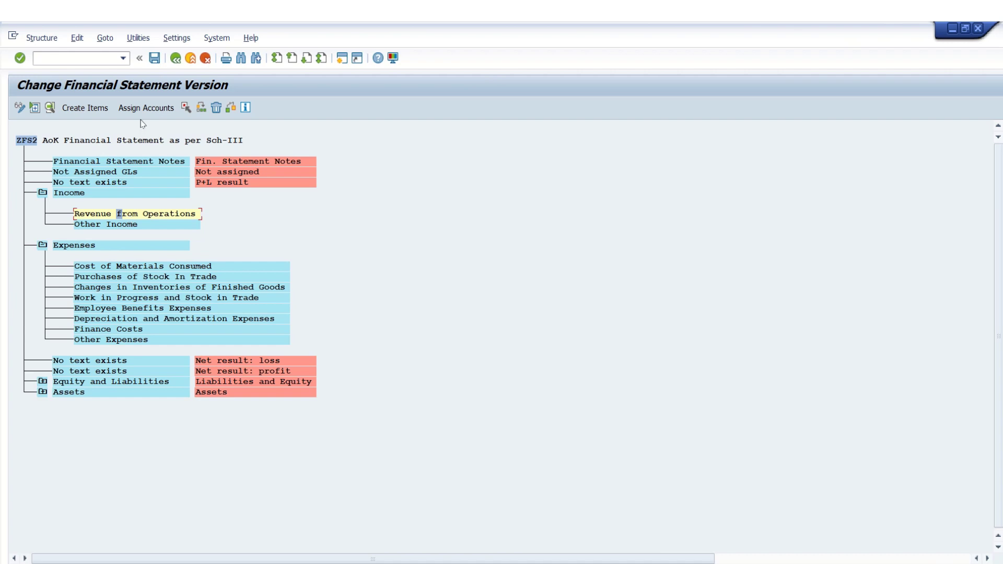
pyautogui.click(186, 109)
pyautogui.click(123, 215)
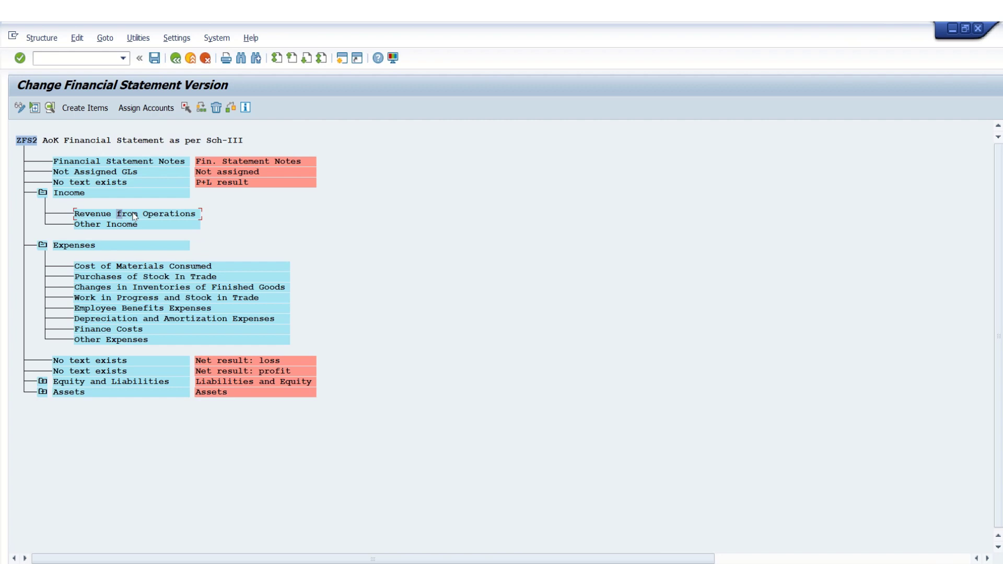
pyautogui.click(135, 110)
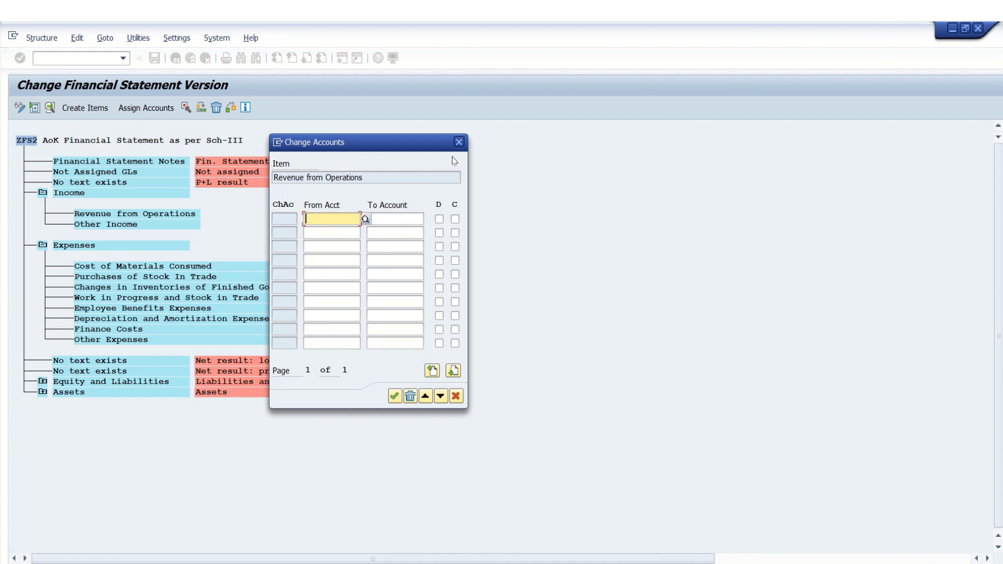
pyautogui.click(459, 142)
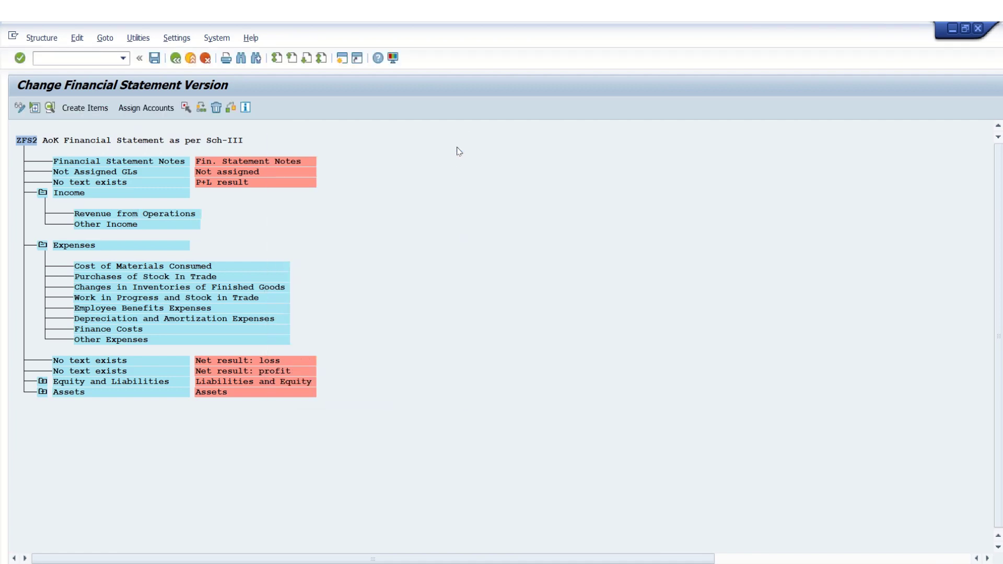
pyautogui.press('F3')
pyautogui.write('fs00')
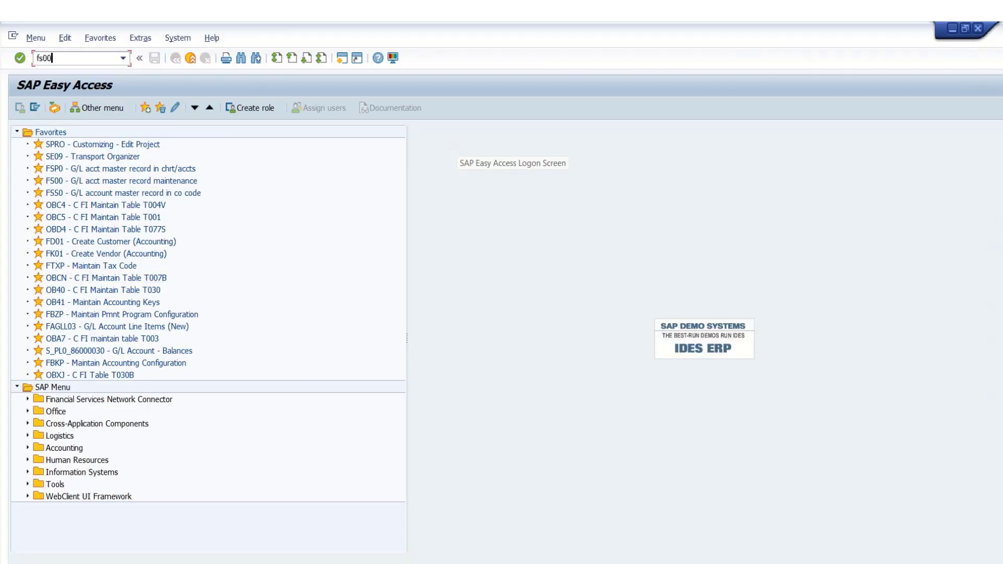
pyautogui.press('Return')
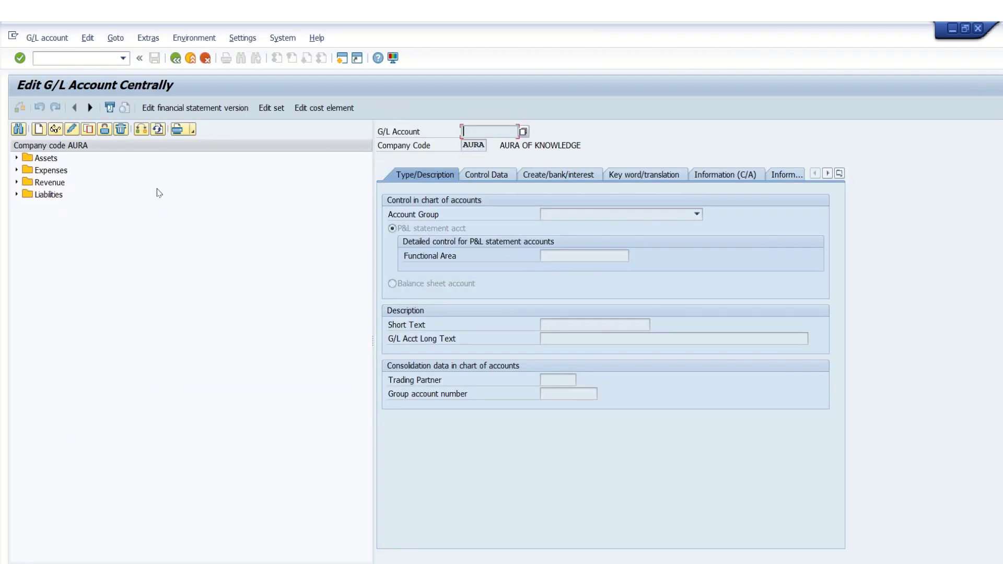
pyautogui.click(20, 182)
pyautogui.click(17, 182)
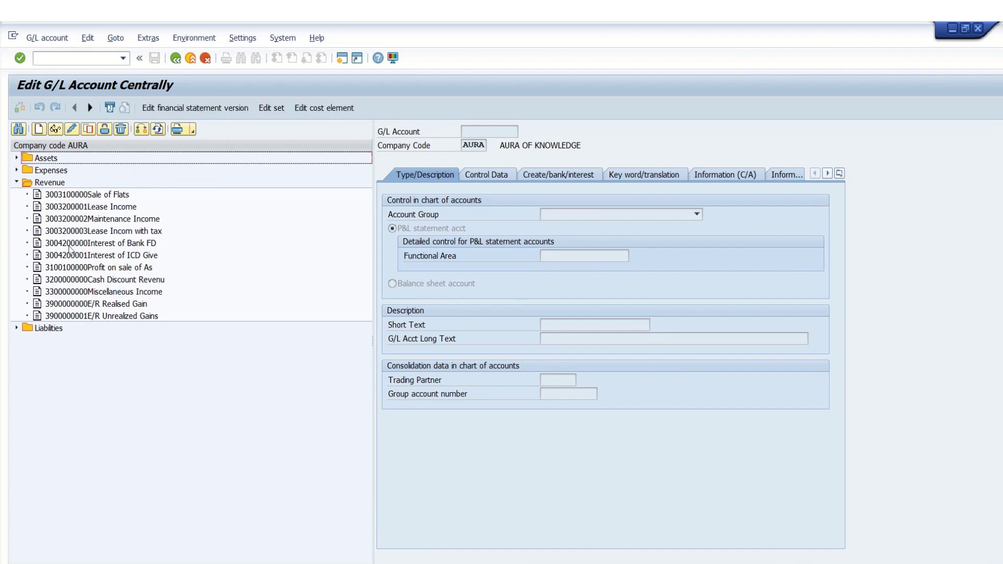
pyautogui.click(82, 195)
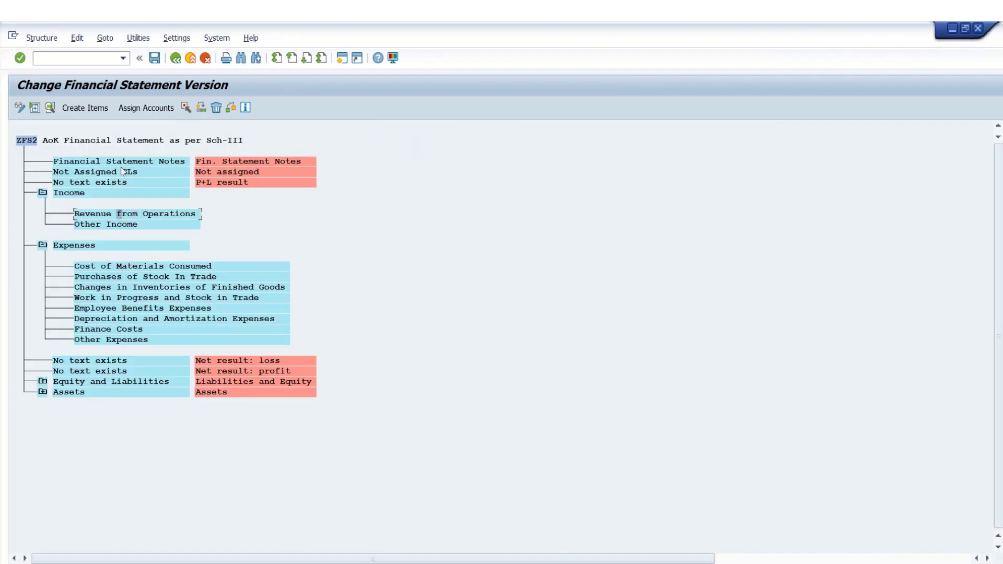
pyautogui.click(145, 108)
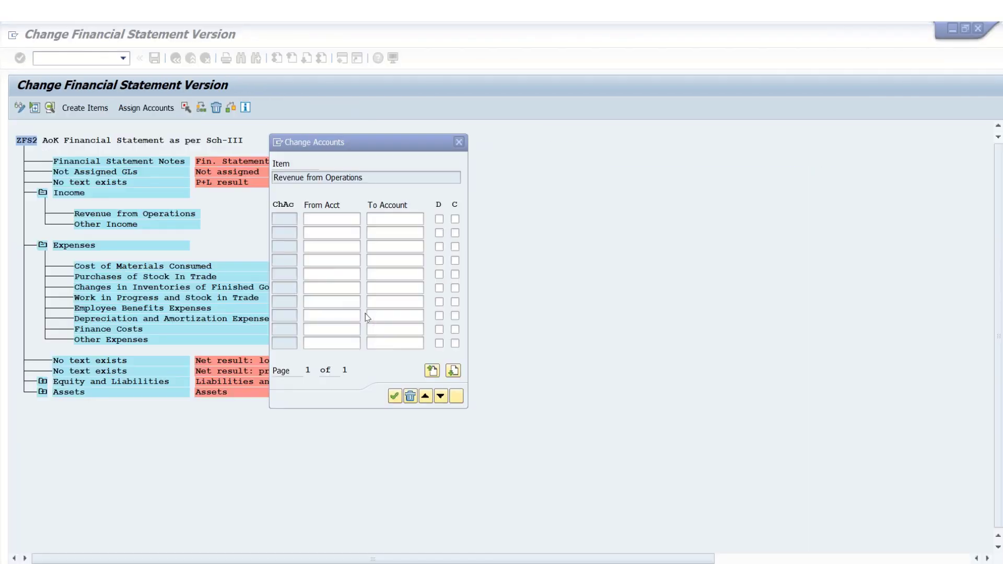
pyautogui.write('30031')
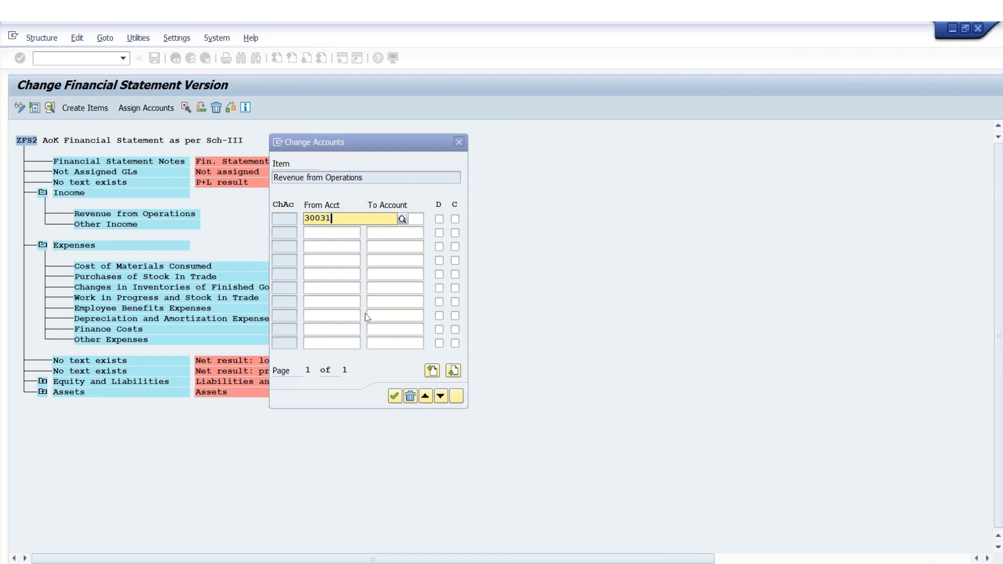
pyautogui.press('Return')
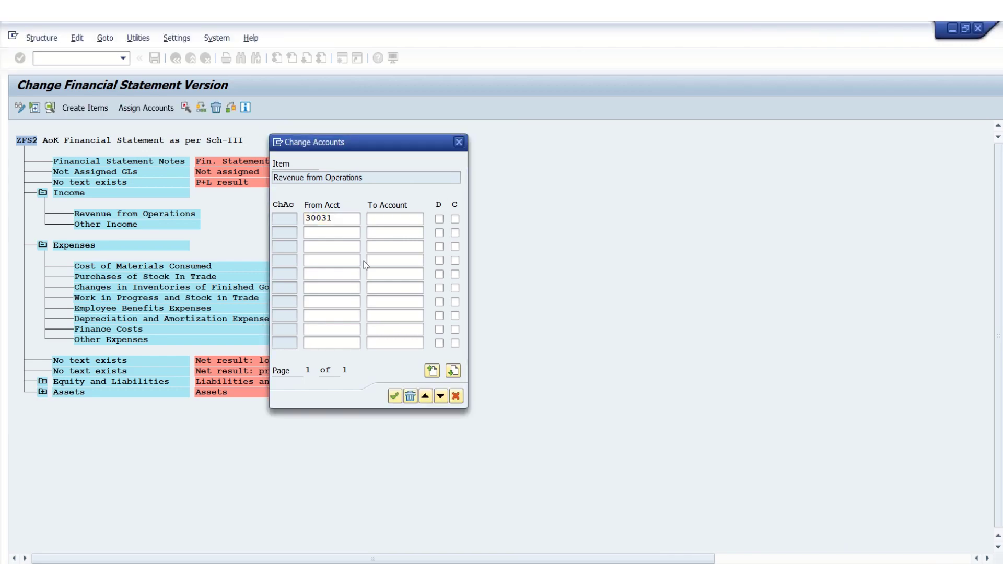
pyautogui.doubleClick(347, 222)
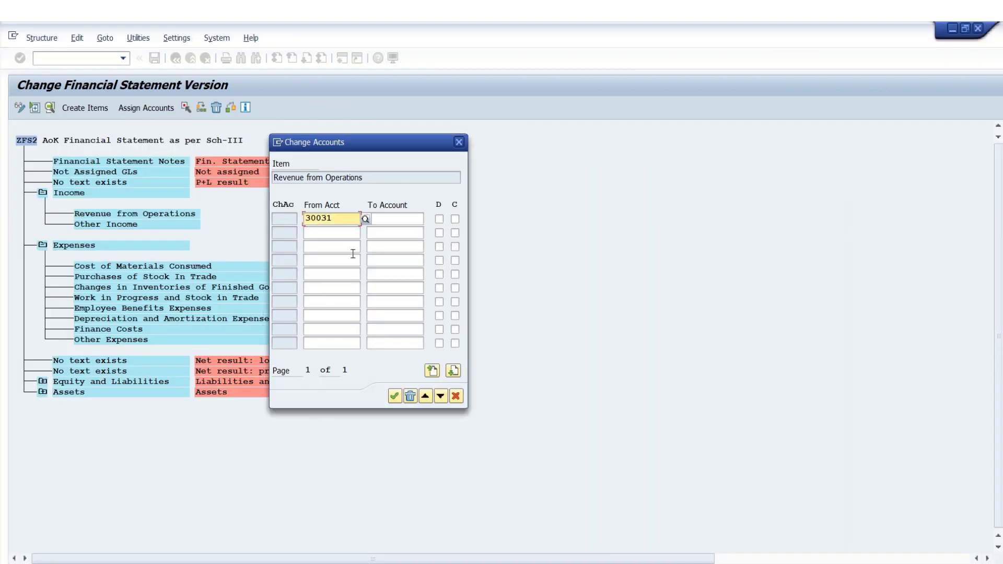
pyautogui.write('00000')
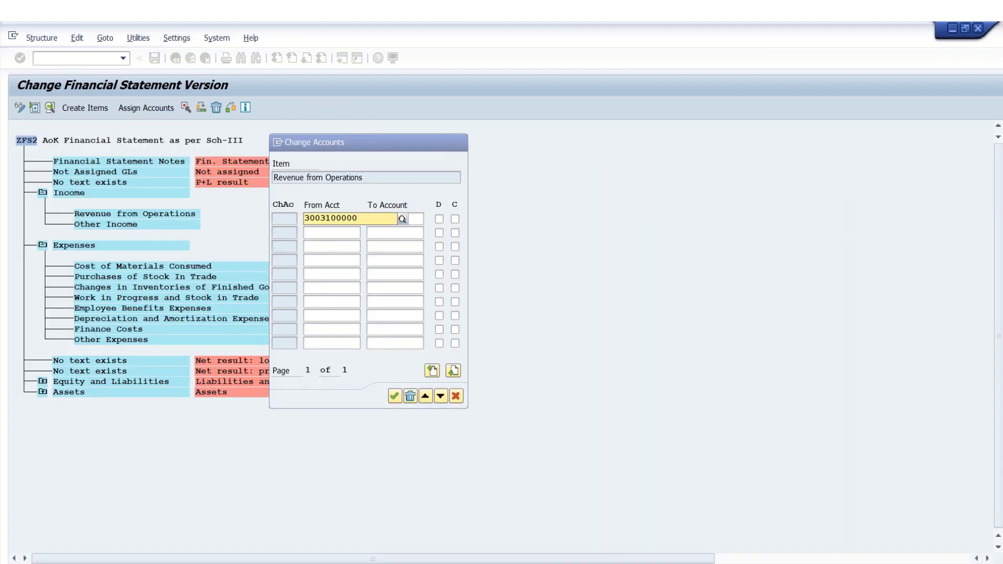
pyautogui.click(374, 248)
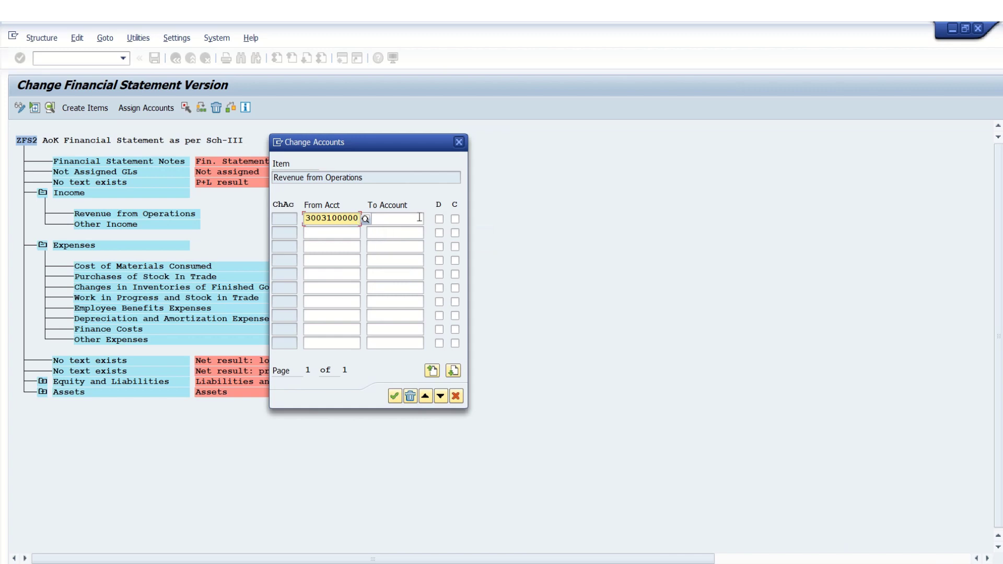
pyautogui.click(439, 219)
pyautogui.click(455, 219)
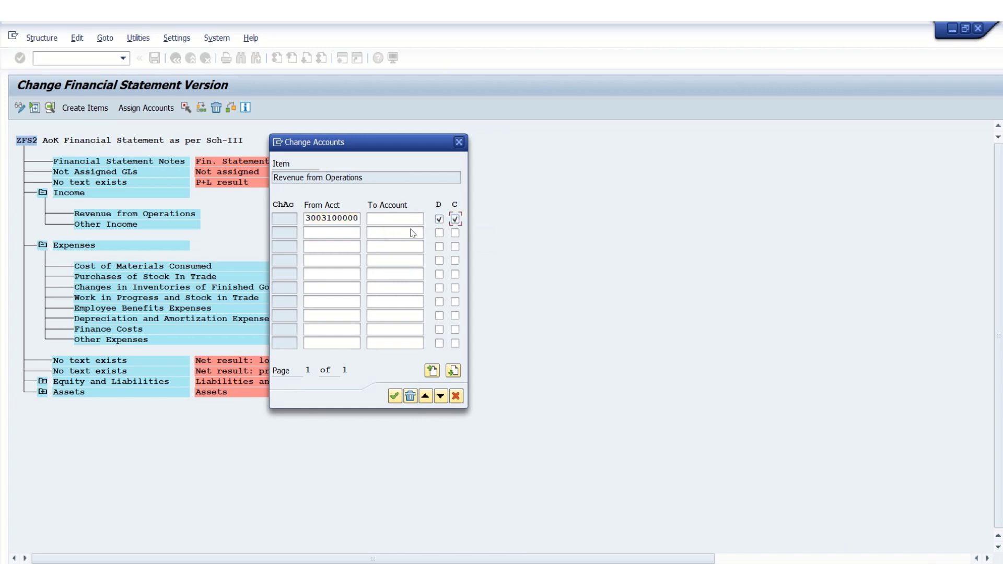
pyautogui.click(340, 234)
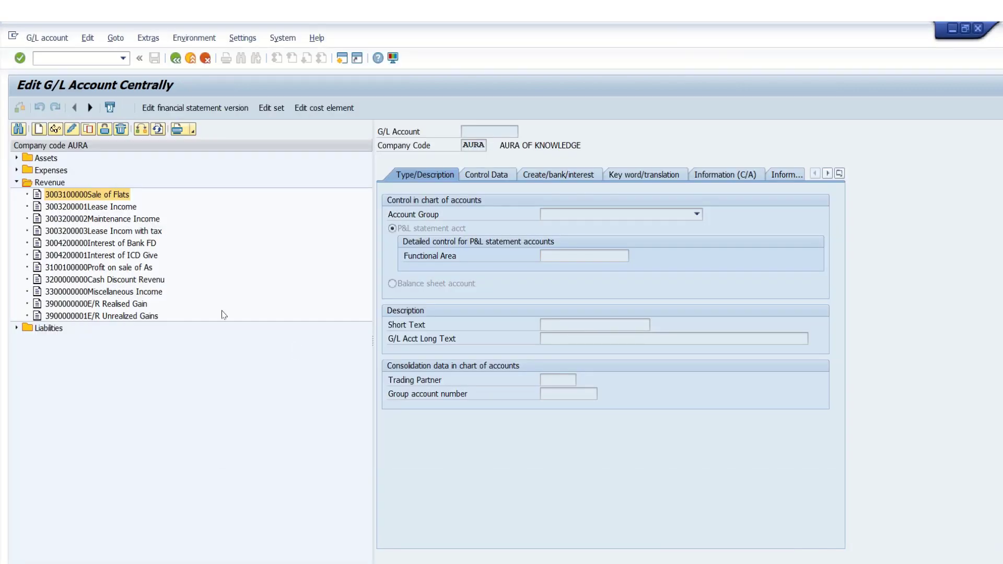
pyautogui.click(100, 208)
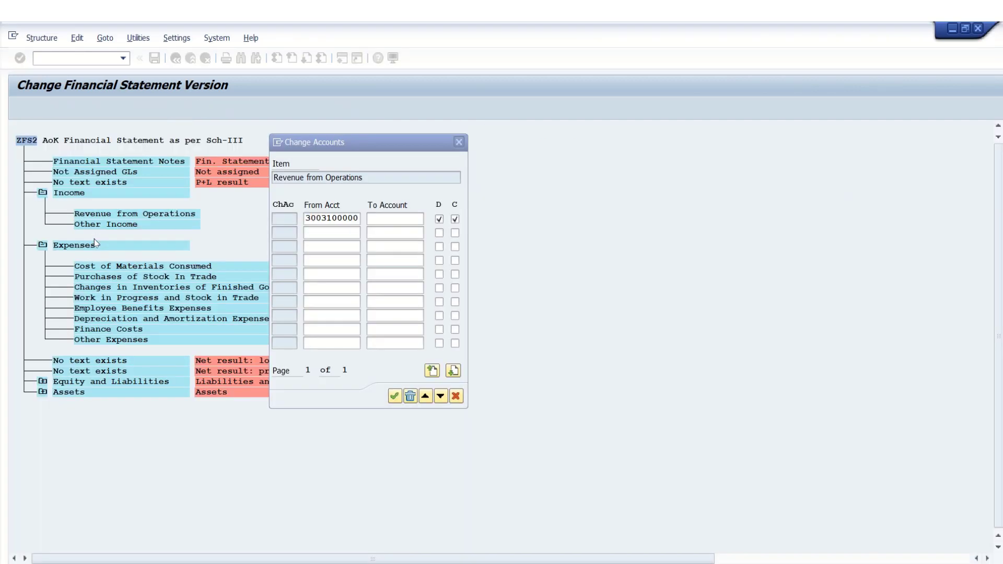
pyautogui.write('300')
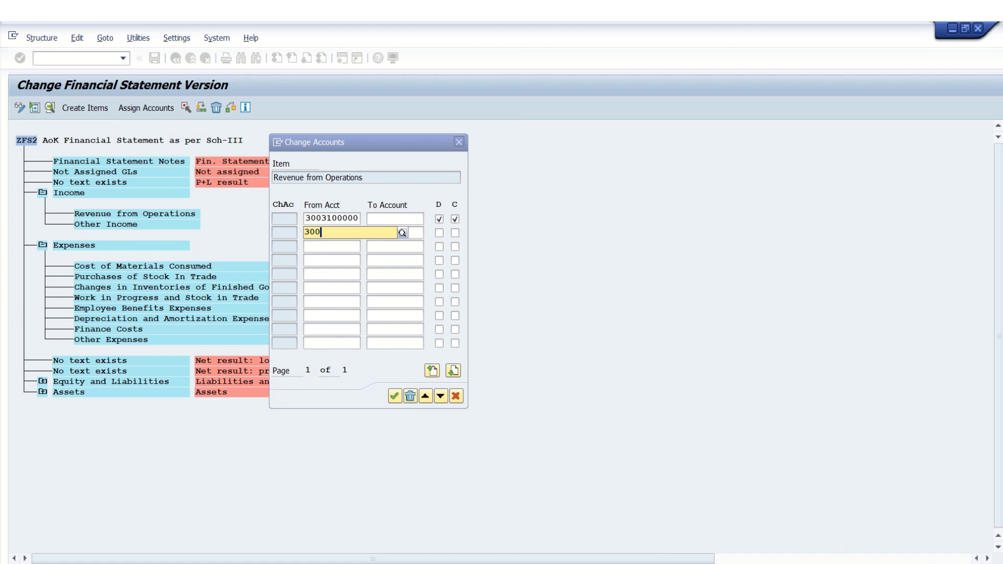
pyautogui.write('3200001')
pyautogui.click(385, 258)
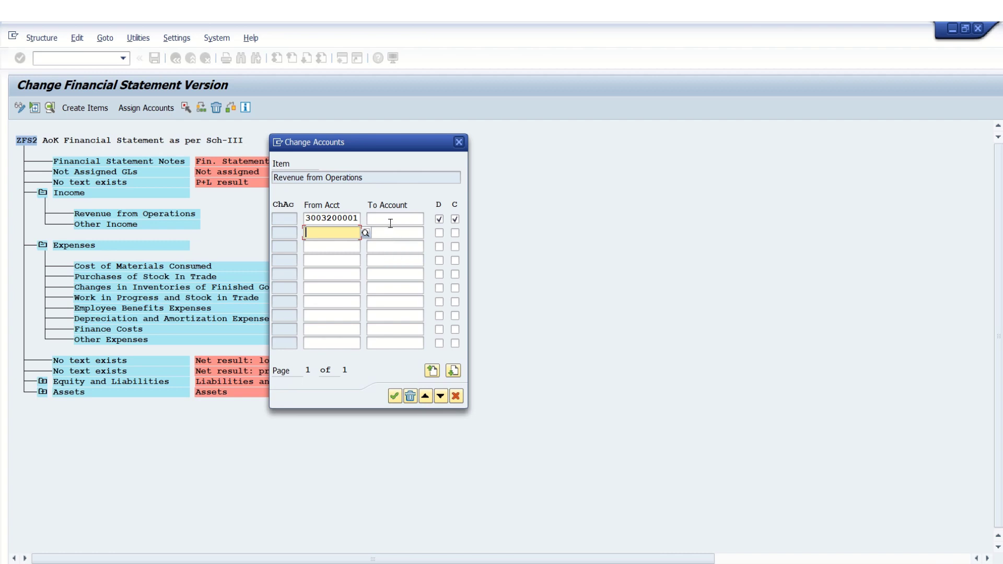
pyautogui.click(391, 219)
pyautogui.write('3')
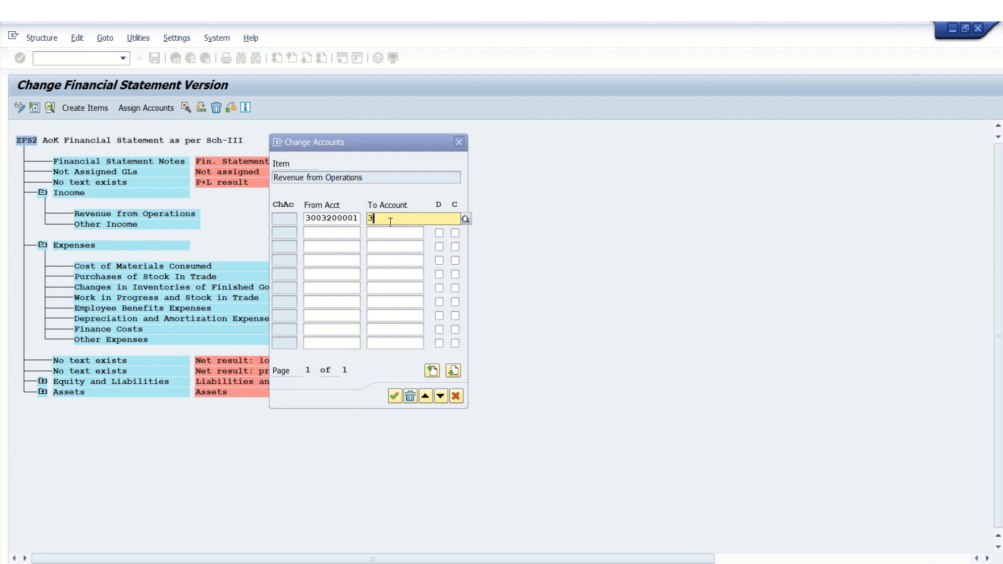
pyautogui.write('003200003')
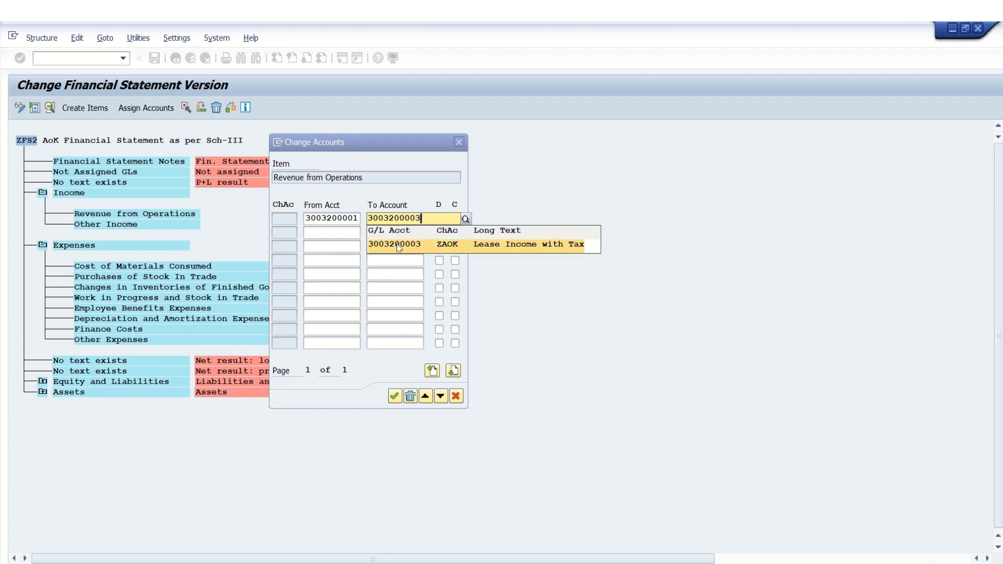
pyautogui.click(396, 244)
pyautogui.click(341, 231)
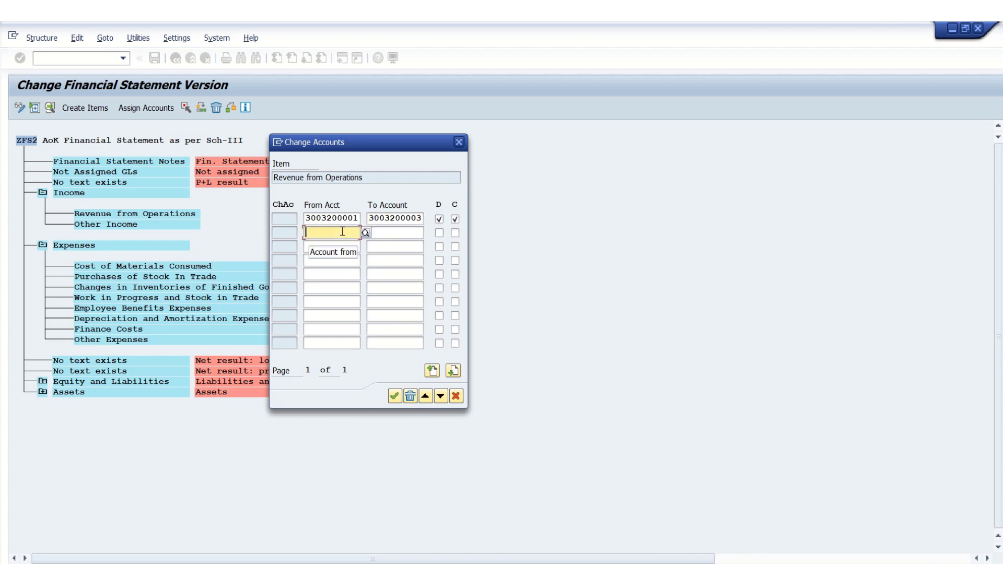
pyautogui.hotkey('alt', 'Tab')
pyautogui.hotkey('alt', 'Tab')
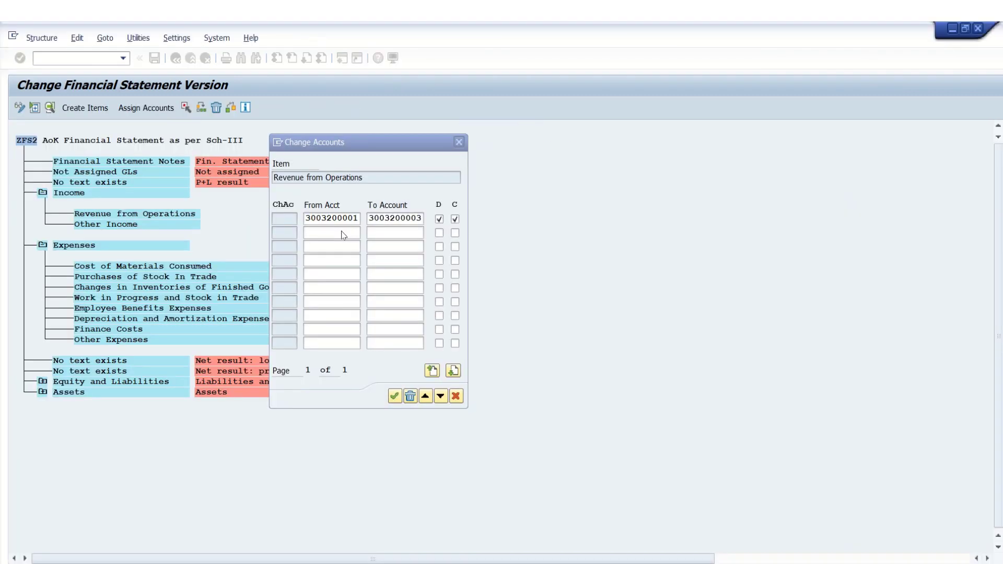
pyautogui.write('3003100000')
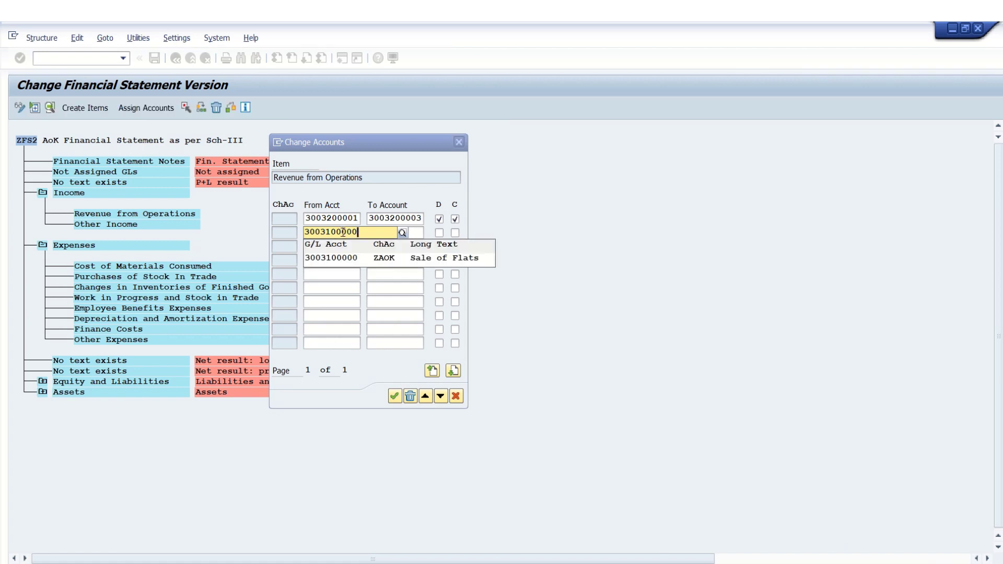
pyautogui.click(351, 260)
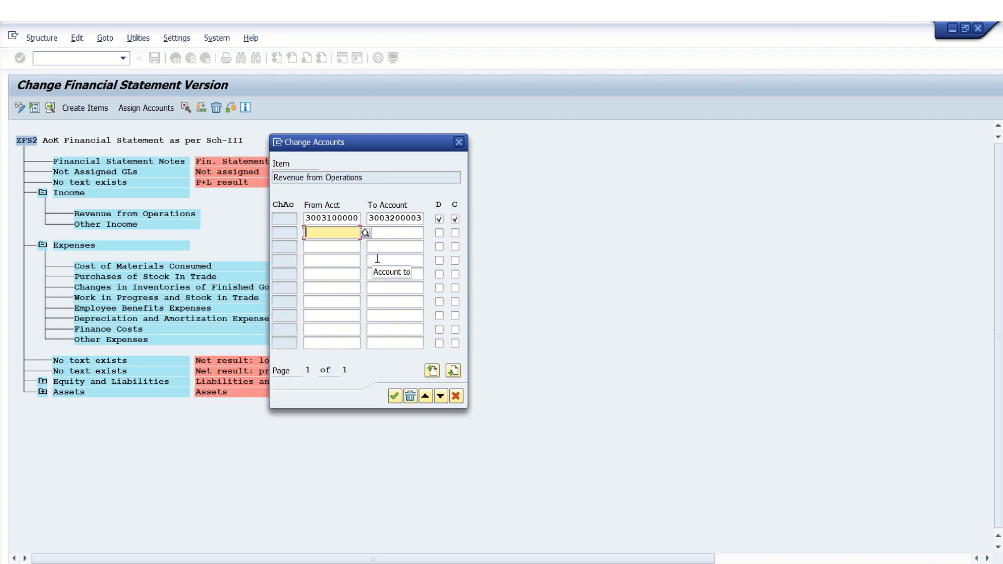
pyautogui.press('Up')
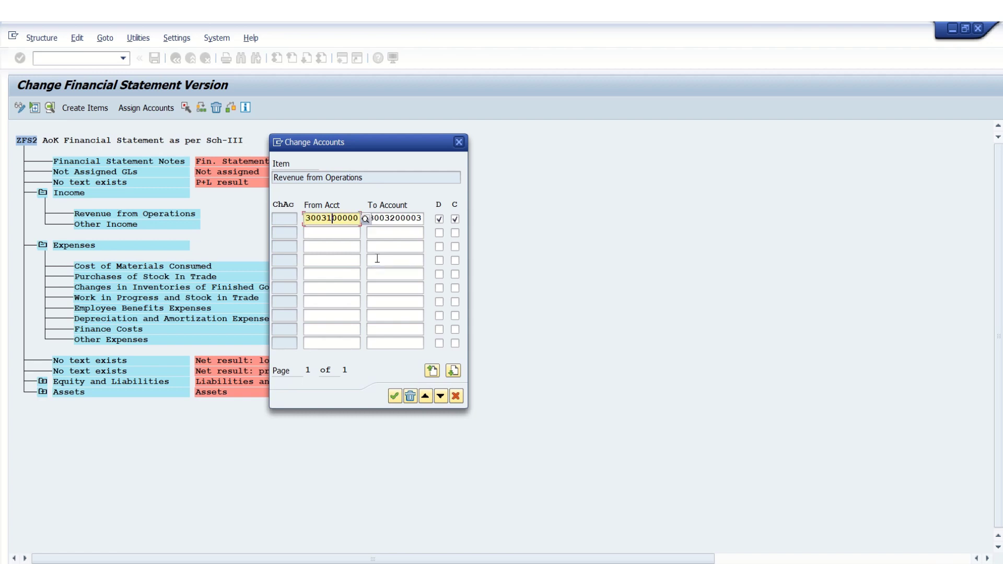
pyautogui.press('BackSpace')
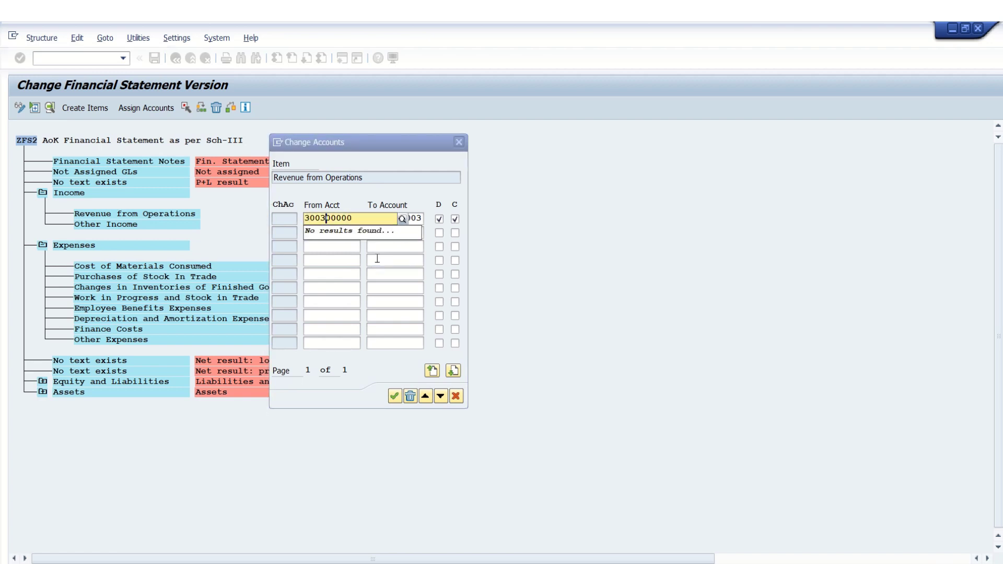
pyautogui.press('Return')
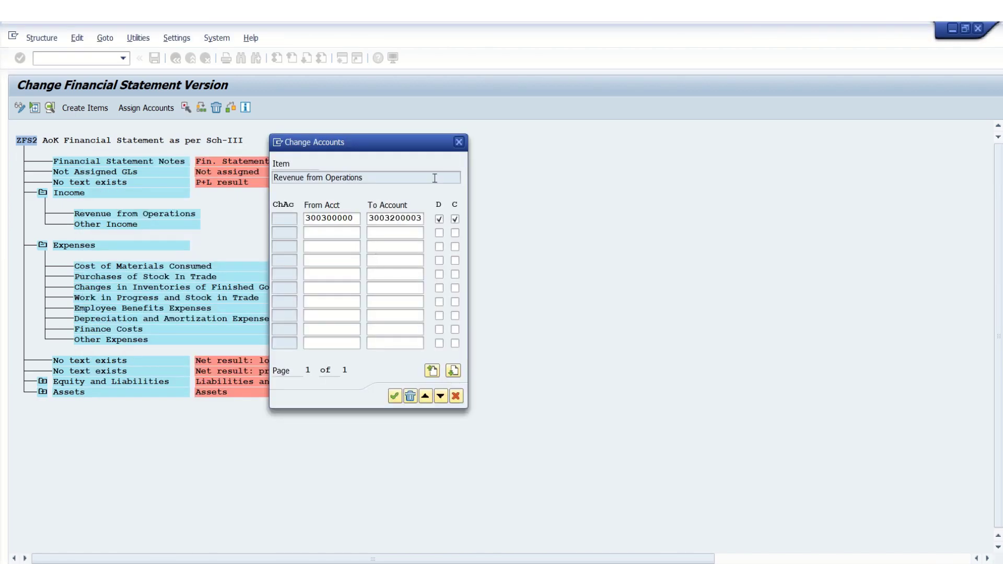
pyautogui.click(459, 143)
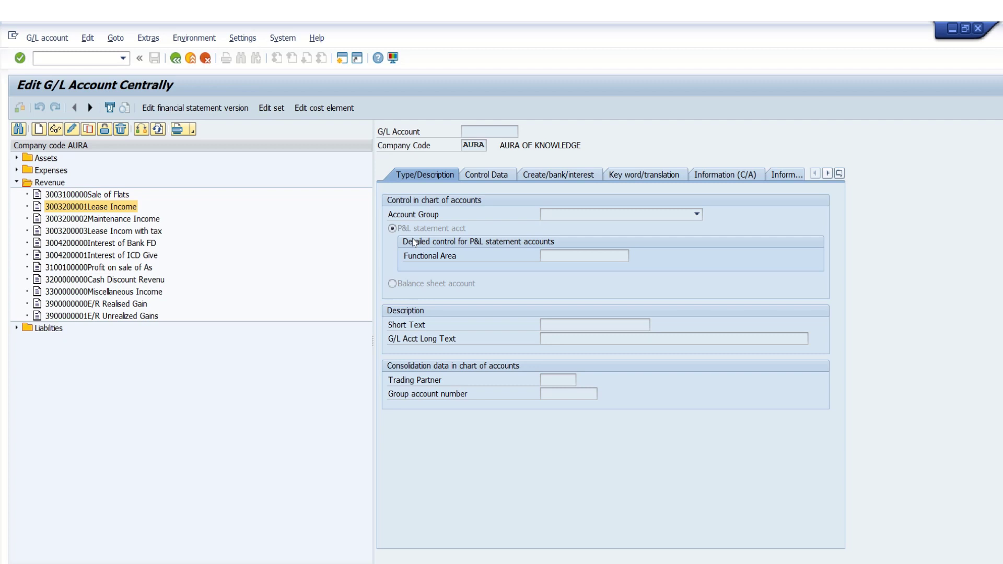
pyautogui.doubleClick(71, 194)
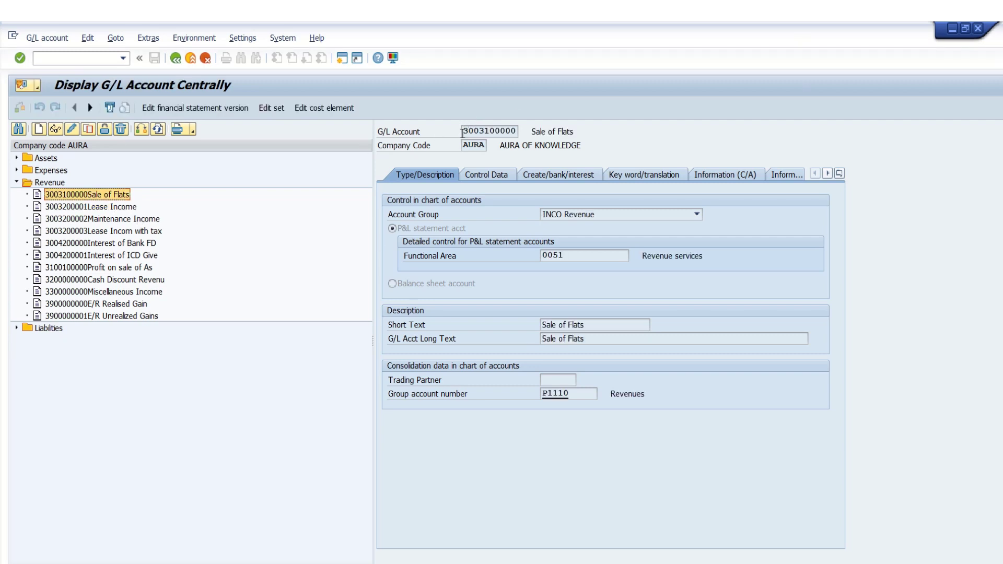
pyautogui.moveTo(462, 131); pyautogui.dragTo(523, 136)
pyautogui.hotkey('ctrl', 'c')
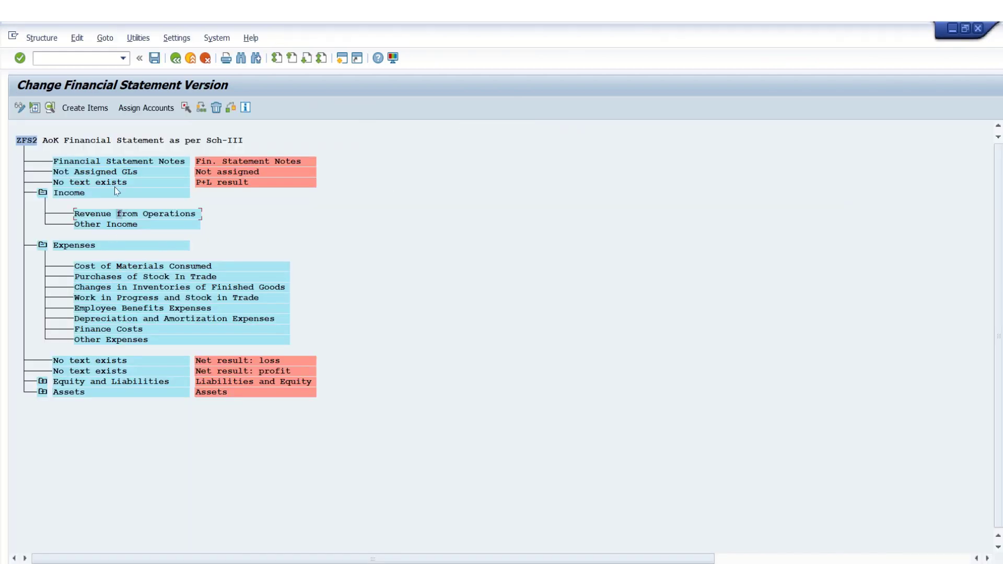
pyautogui.click(147, 107)
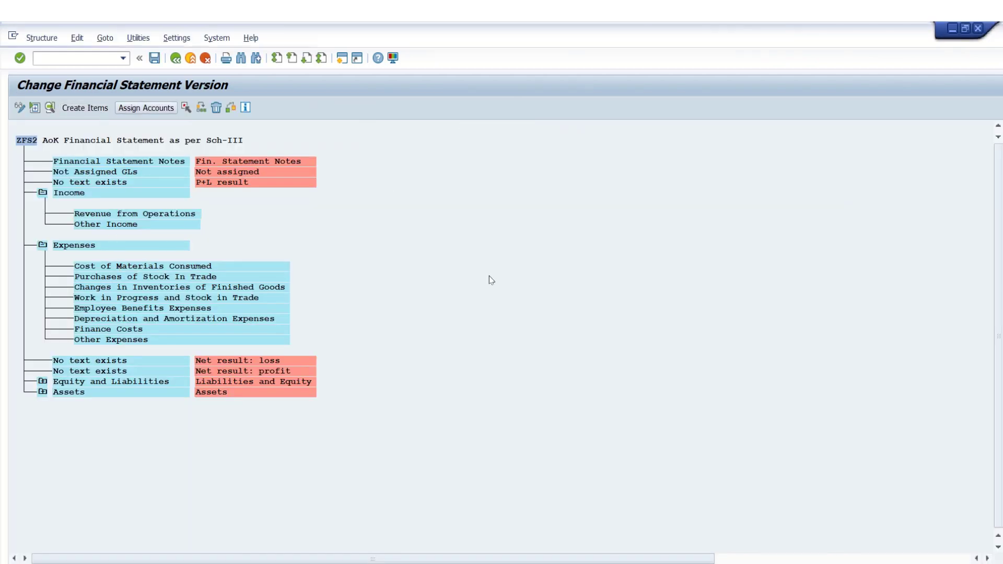
pyautogui.hotkey('ctrl', 'v')
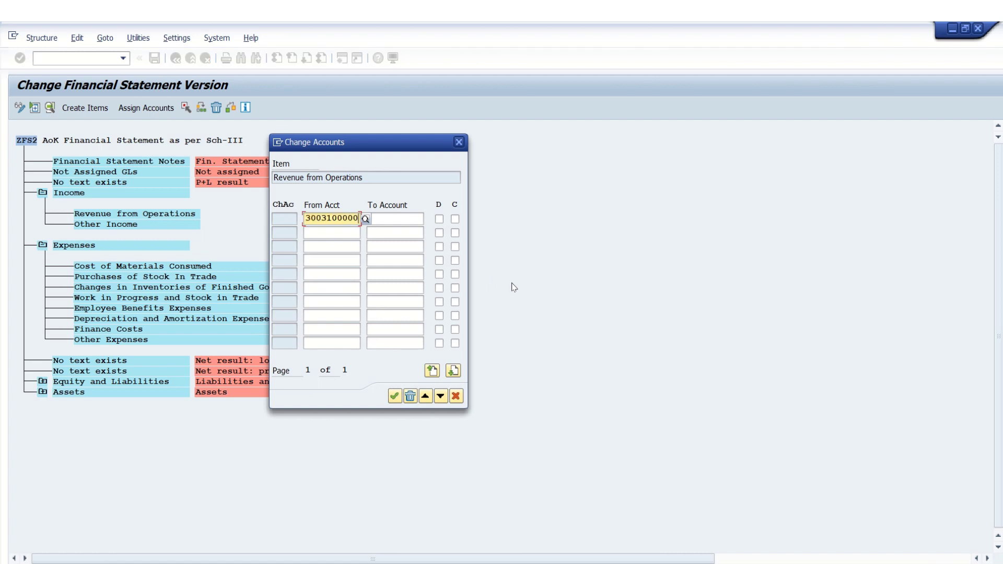
pyautogui.press('Down')
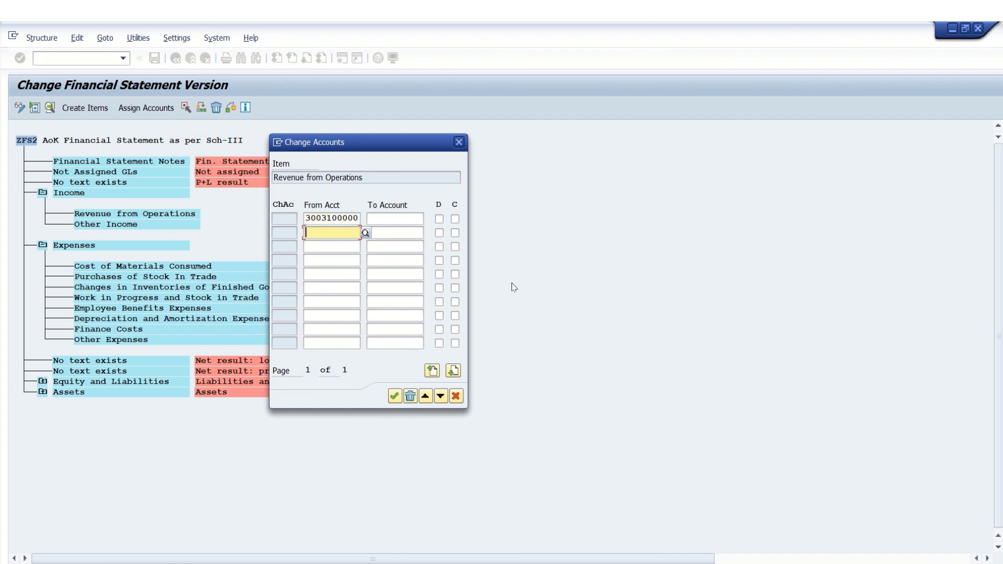
pyautogui.hotkey('alt', 'Tab')
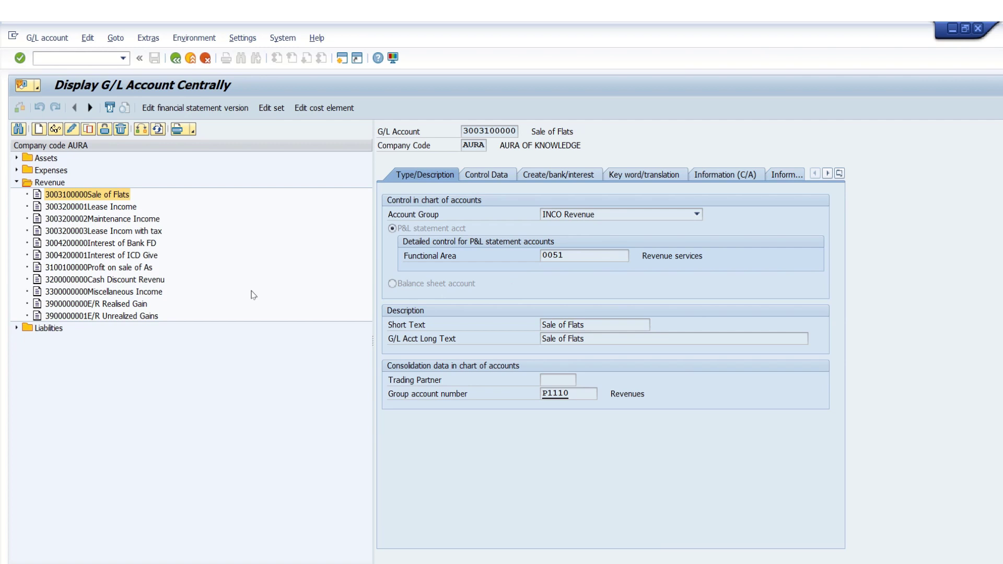
pyautogui.doubleClick(110, 209)
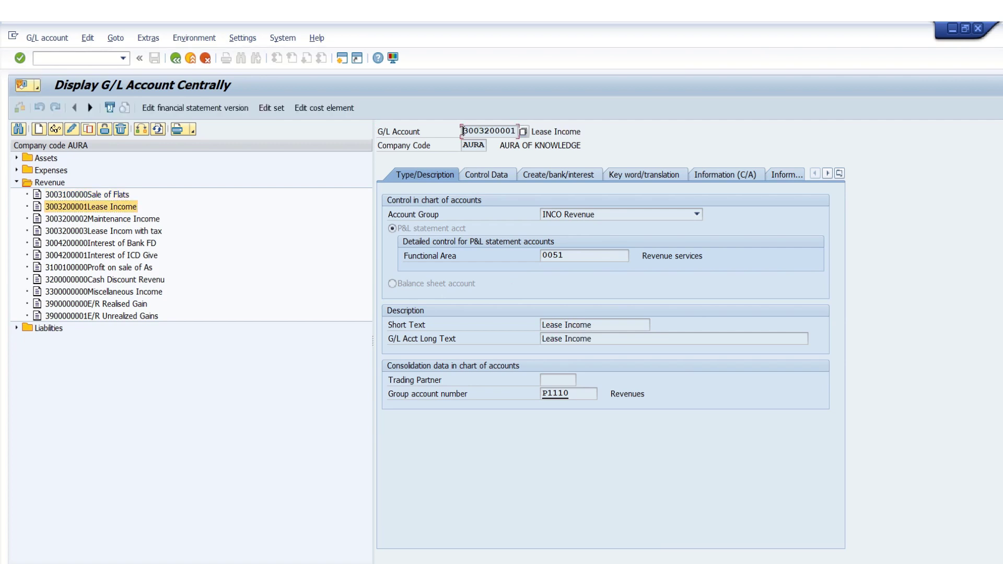
pyautogui.moveTo(460, 132); pyautogui.dragTo(527, 134)
pyautogui.hotkey('ctrl', 'c')
pyautogui.hotkey('alt', 'Tab')
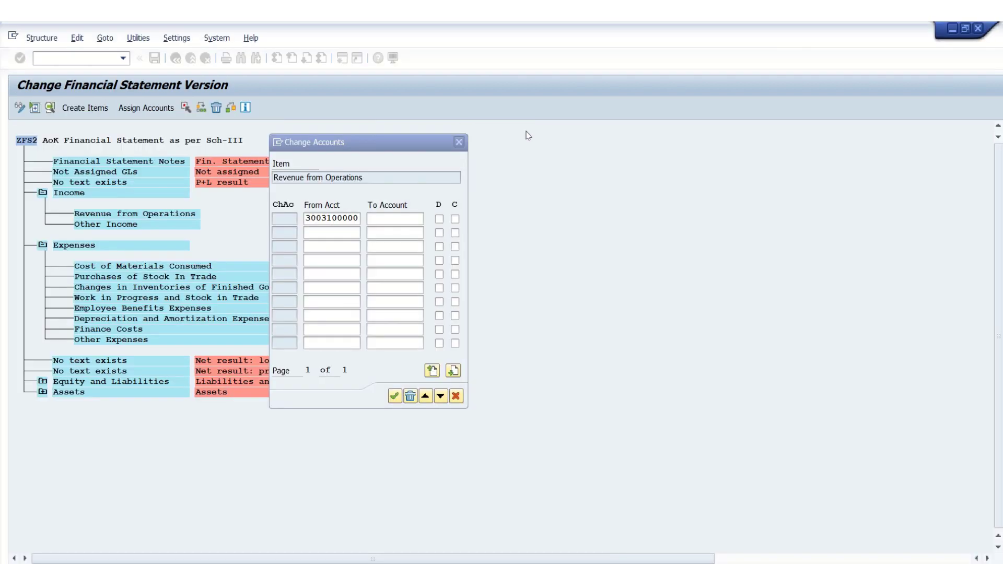
pyautogui.hotkey('ctrl', 'v')
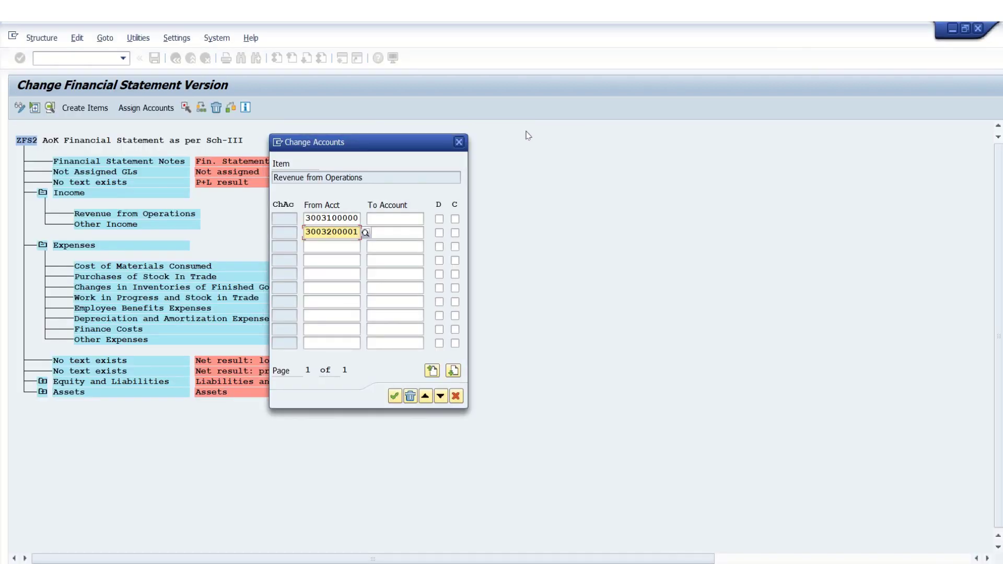
pyautogui.press('Down')
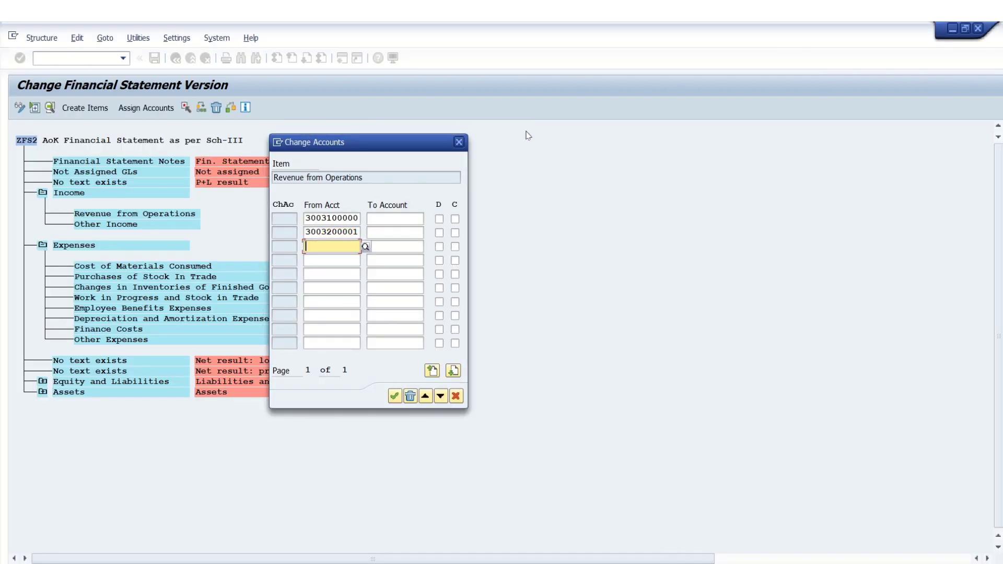
pyautogui.hotkey('ctrl', 'v')
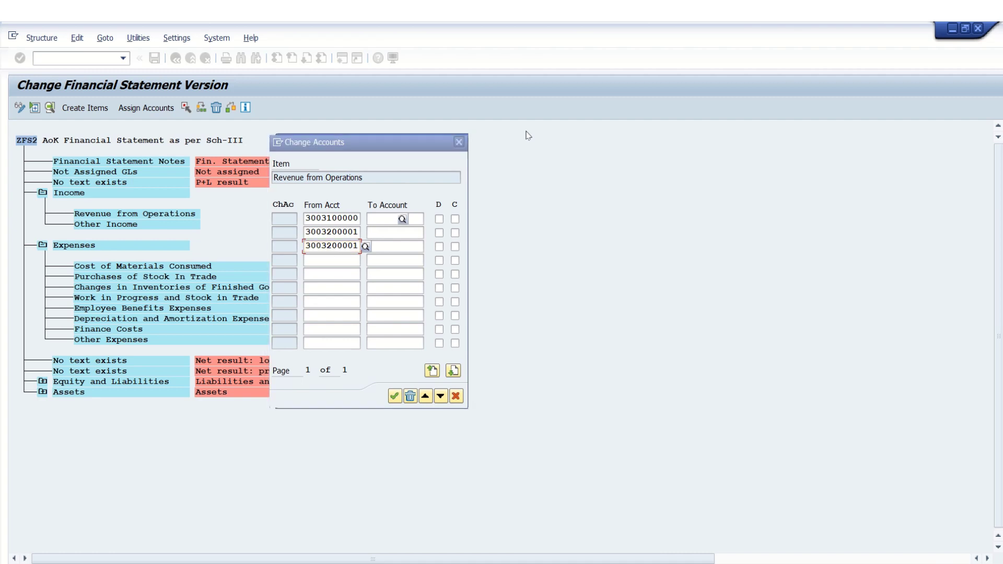
pyautogui.press('BackSpace')
pyautogui.write('2')
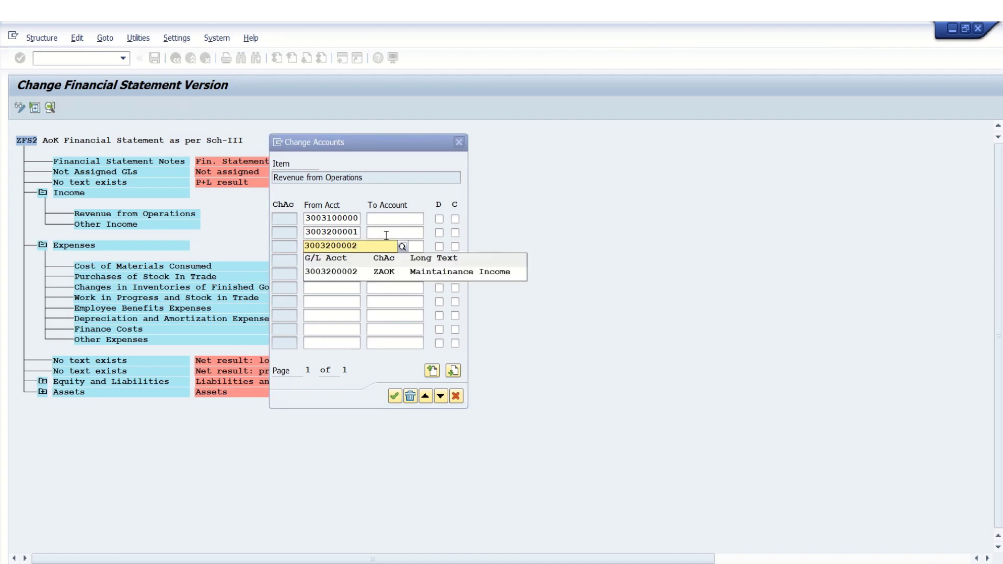
pyautogui.click(369, 272)
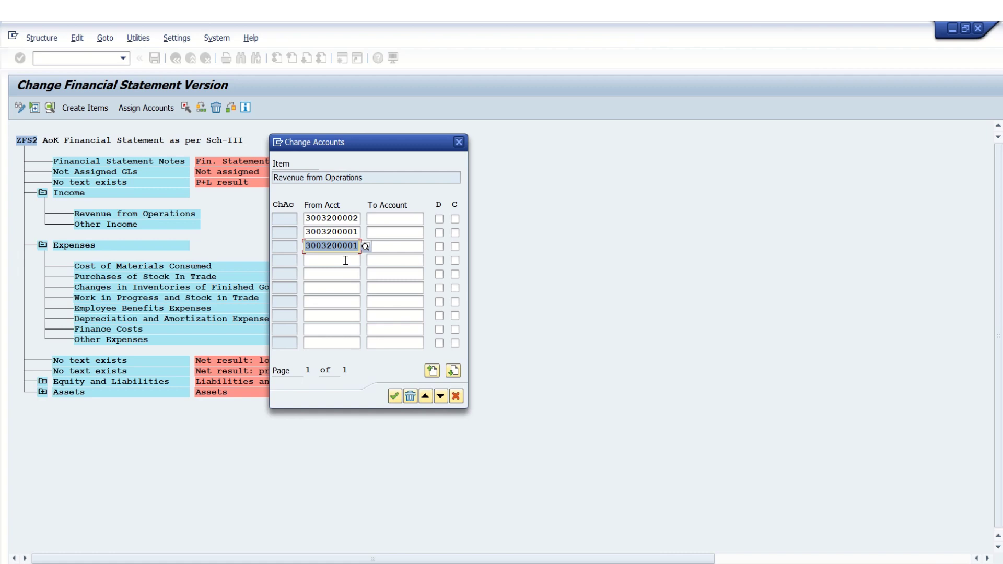
pyautogui.press('BackSpace')
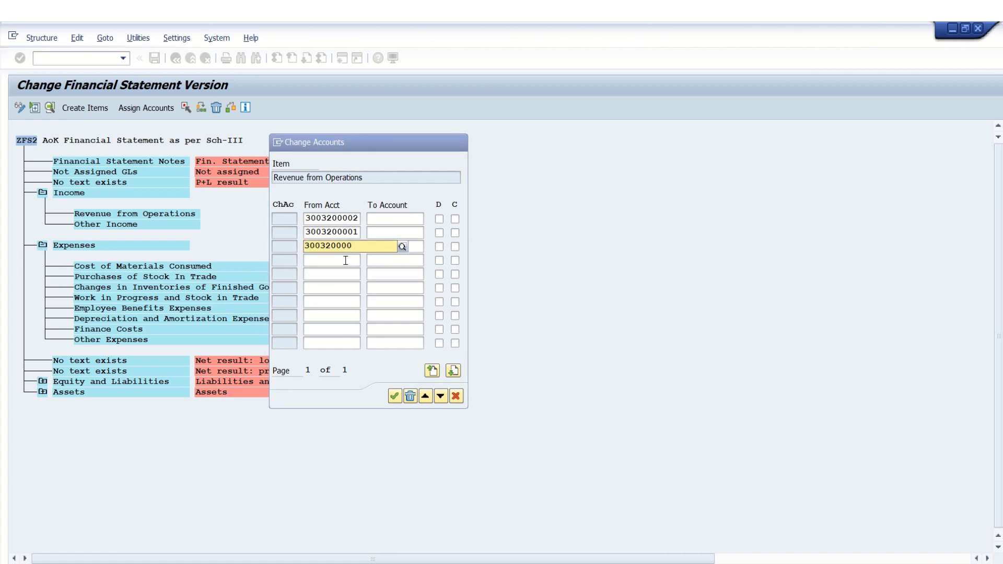
pyautogui.write('2')
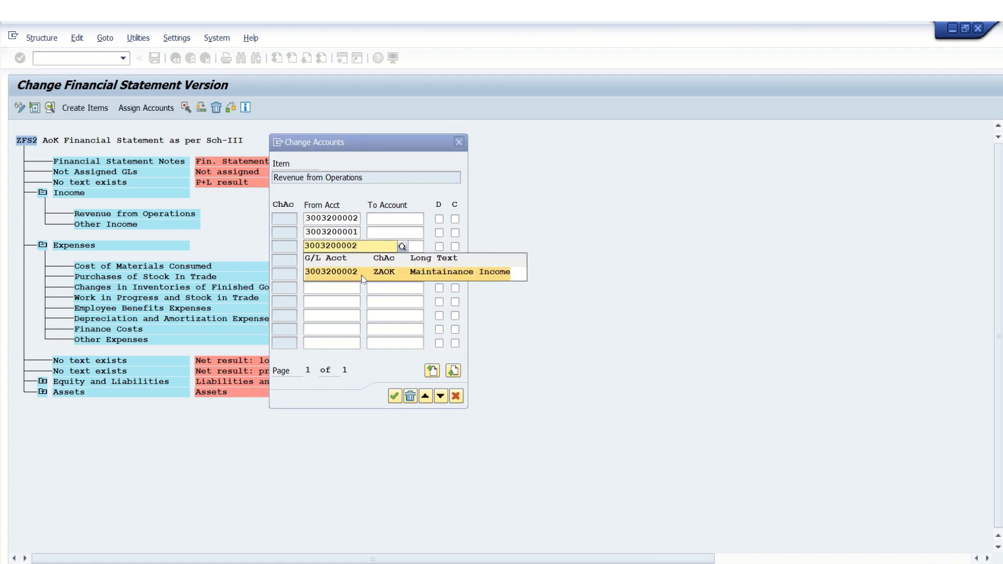
pyautogui.hotkey('ctrl', 'z')
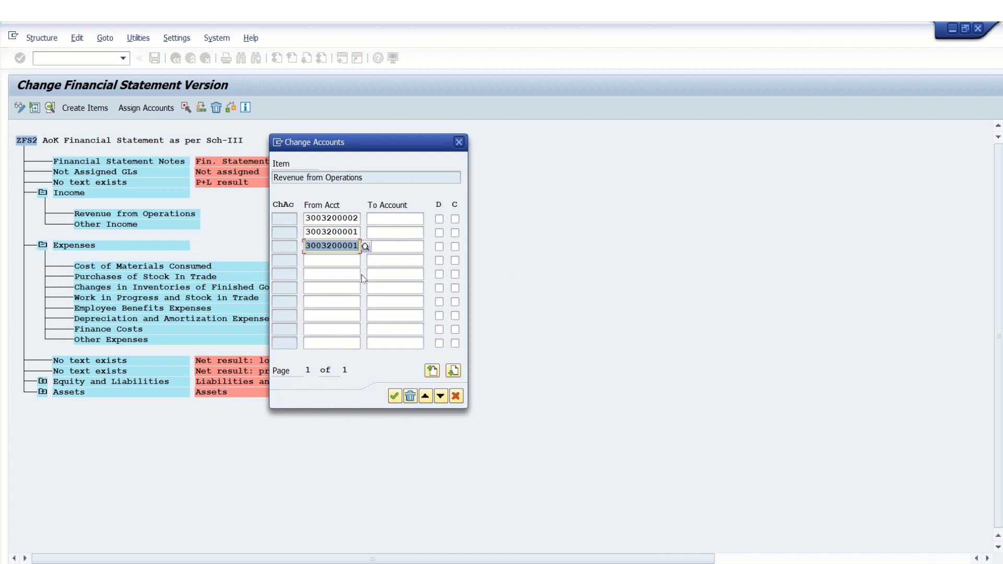
pyautogui.press('BackSpace')
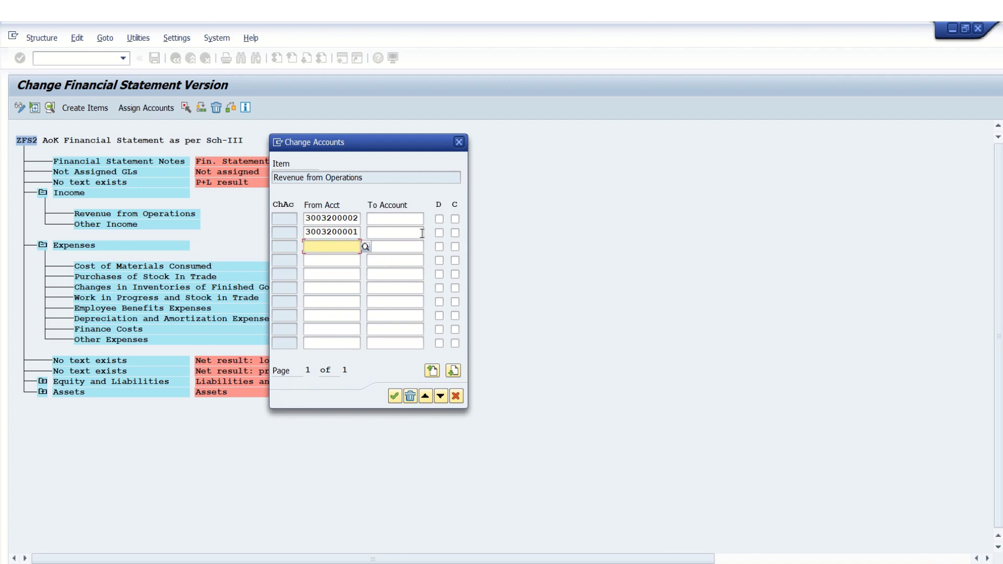
# - Tick debit and credit for both account rows and confirm the assignments
pyautogui.click(439, 219)
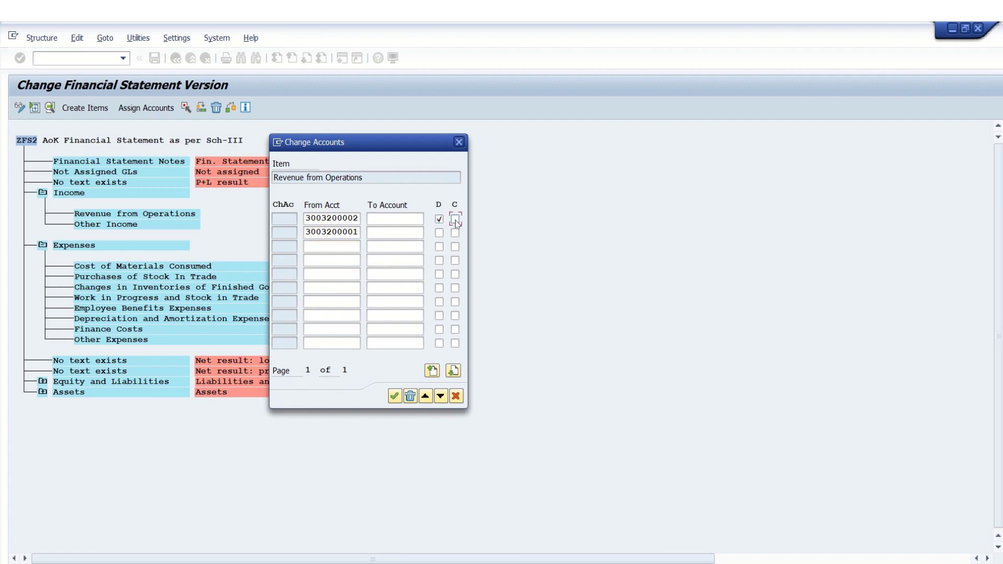
pyautogui.click(456, 220)
pyautogui.click(439, 233)
pyautogui.click(456, 234)
pyautogui.click(395, 396)
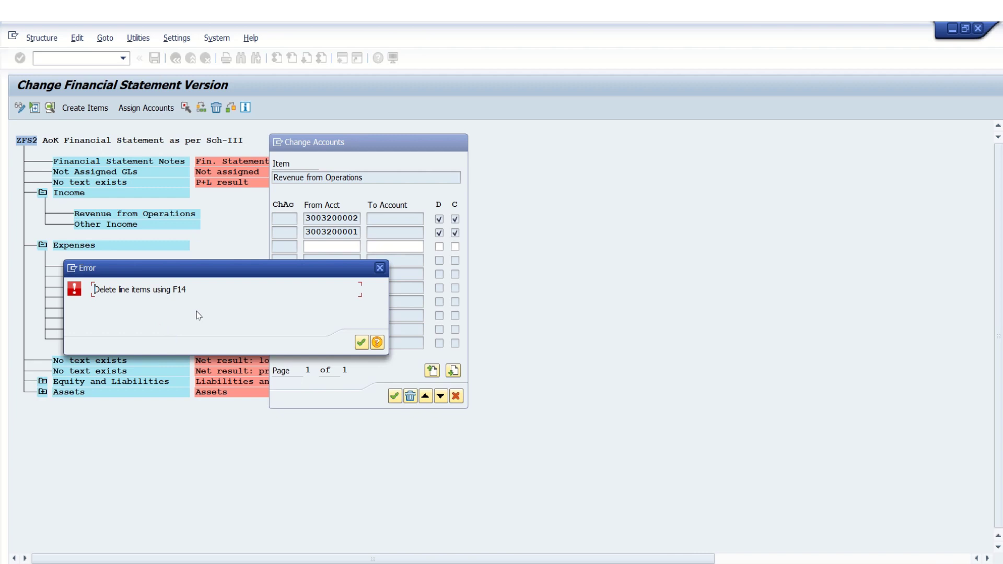
# - Dismiss the line-deletion error and validate the rows so ZAOK and the to-accounts fill in
pyautogui.click(361, 342)
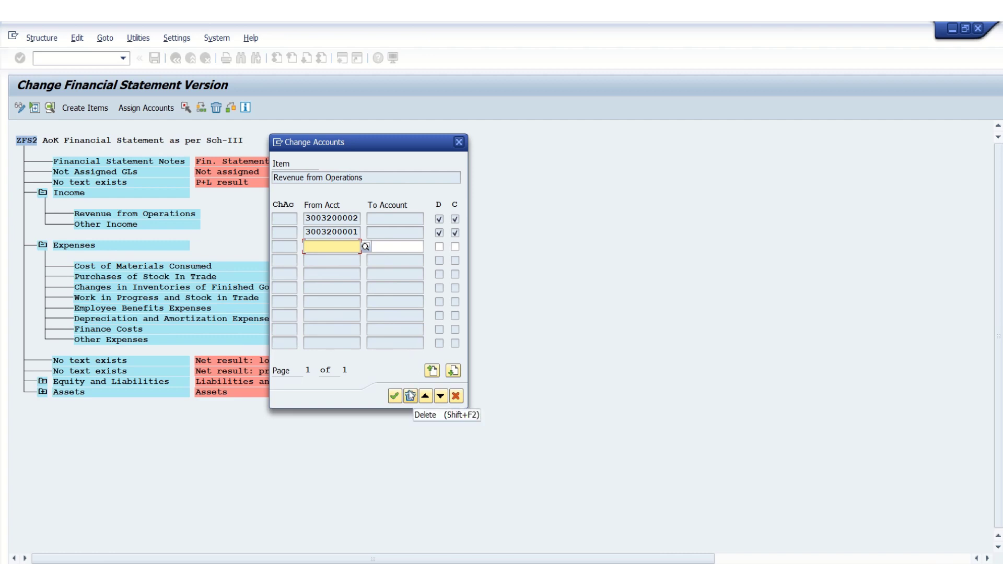
pyautogui.press('Return')
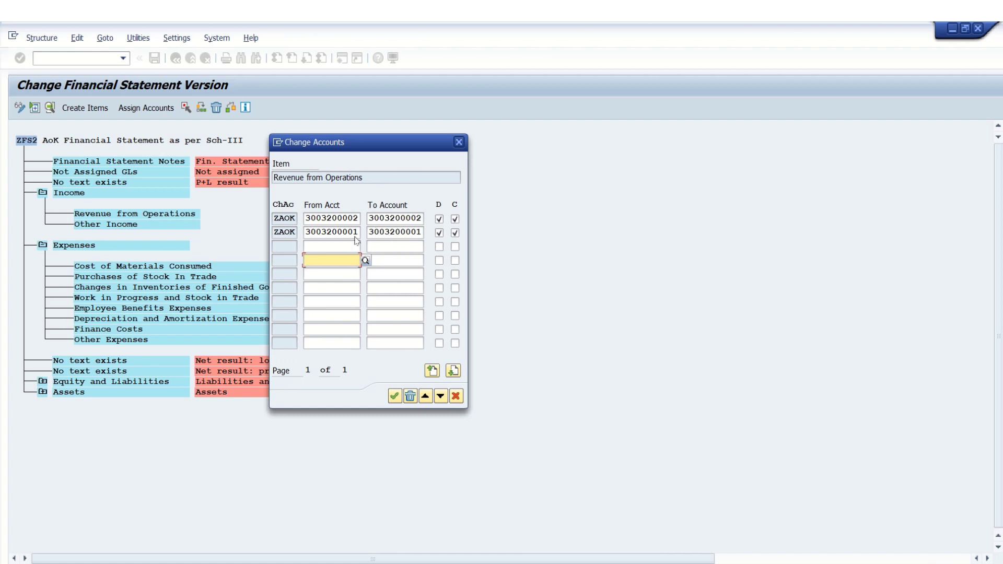
pyautogui.click(338, 243)
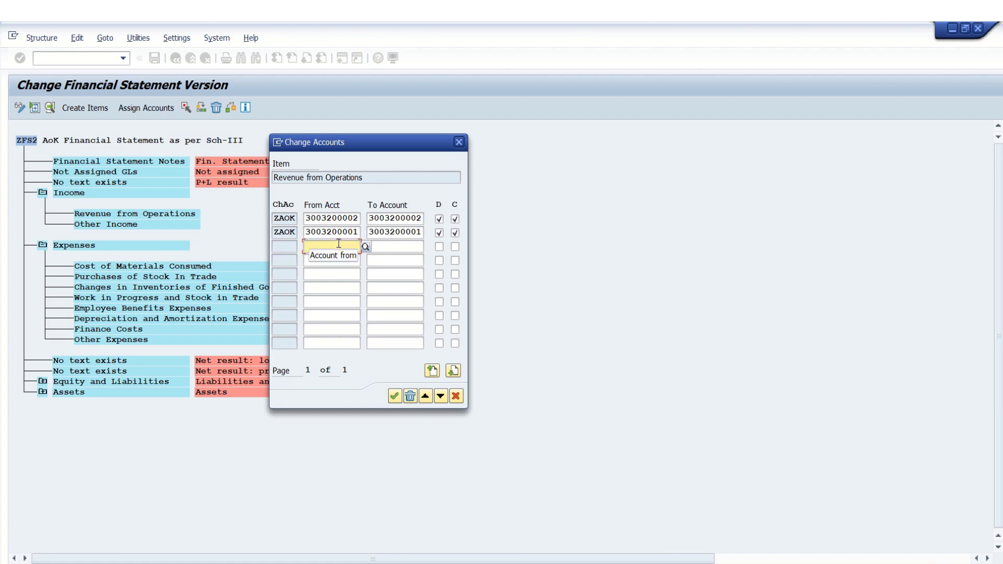
pyautogui.press('BackSpace')
pyautogui.press('Down')
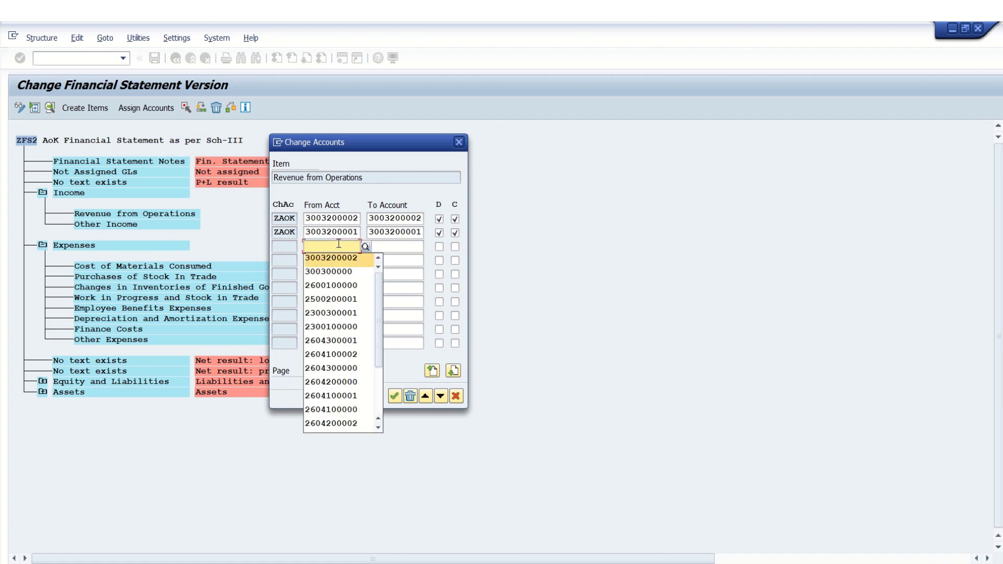
pyautogui.press('Return')
pyautogui.press('BackSpace')
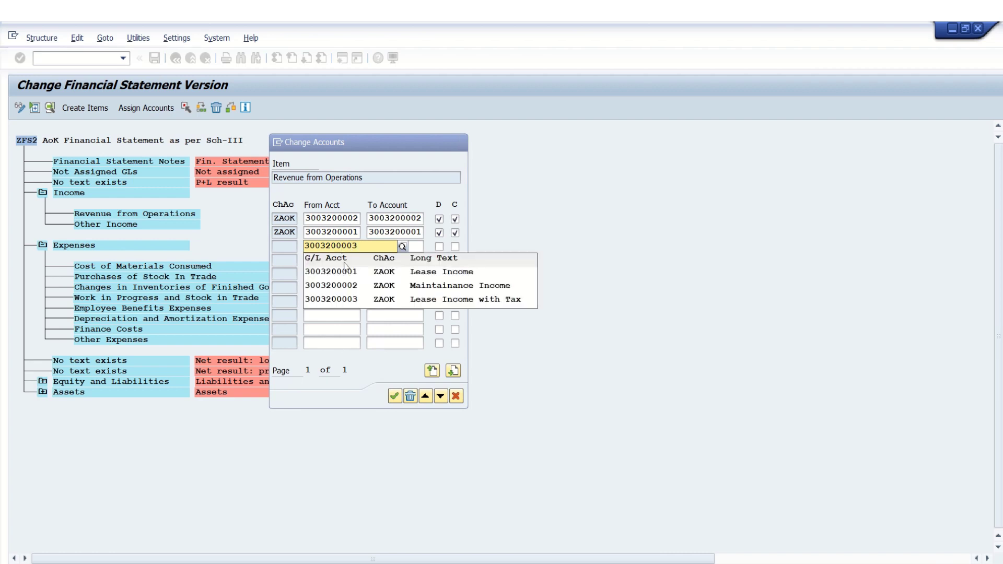
pyautogui.write('3')
pyautogui.click(364, 276)
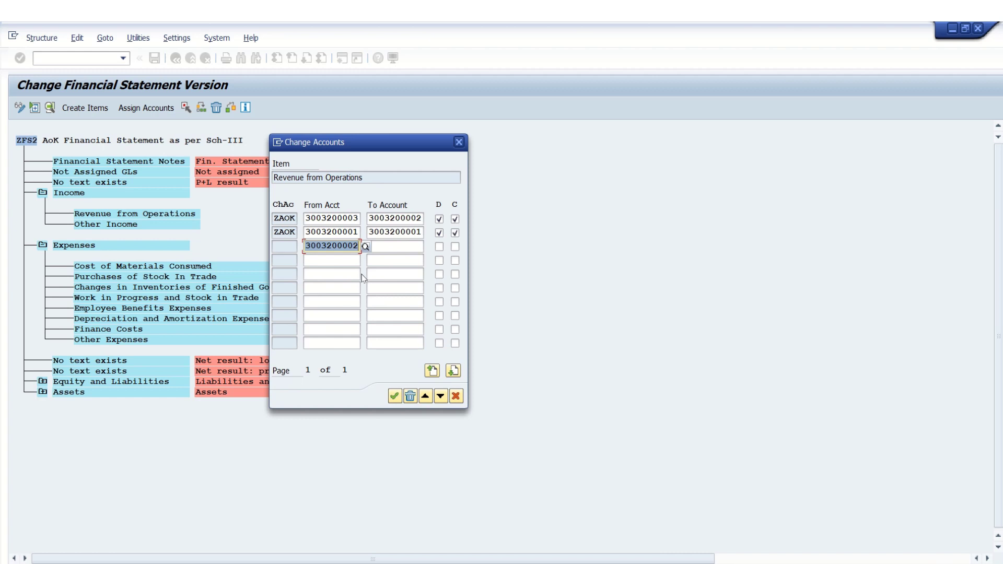
pyautogui.press('BackSpace')
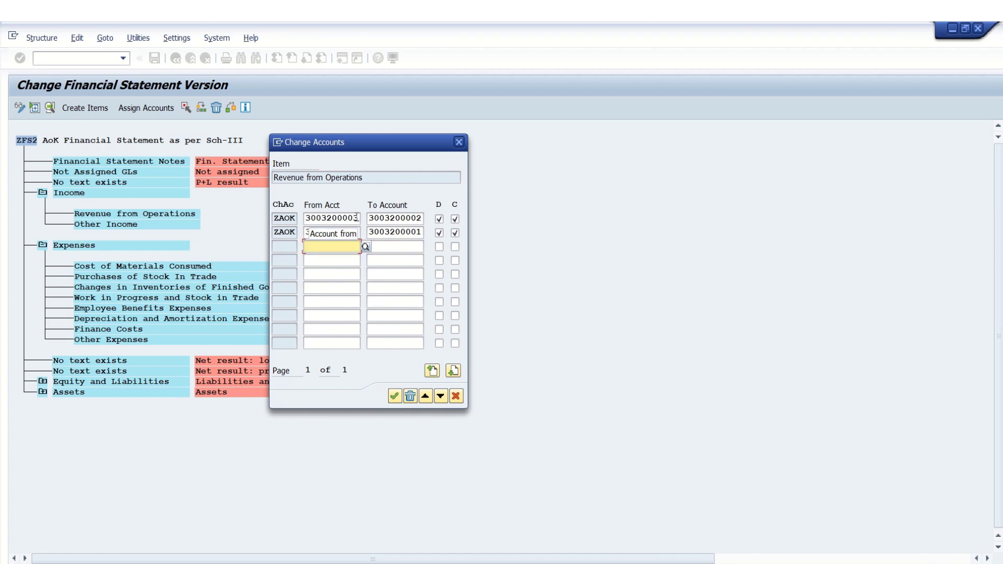
# - Correct the first row's from-account, delete the empty rows and confirm the assignments
pyautogui.click(356, 218)
pyautogui.write('2')
pyautogui.press('Tab')
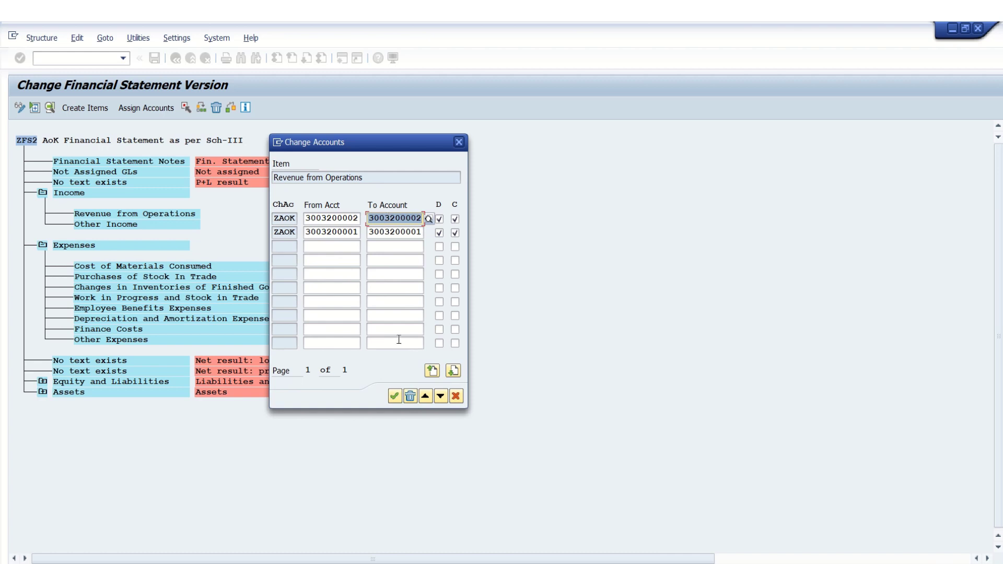
pyautogui.click(395, 398)
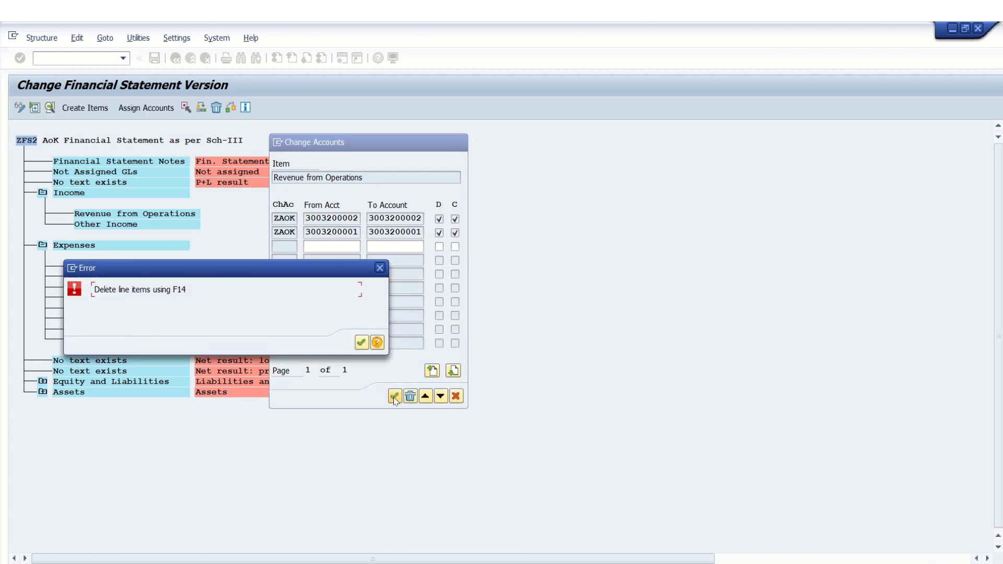
pyautogui.click(361, 343)
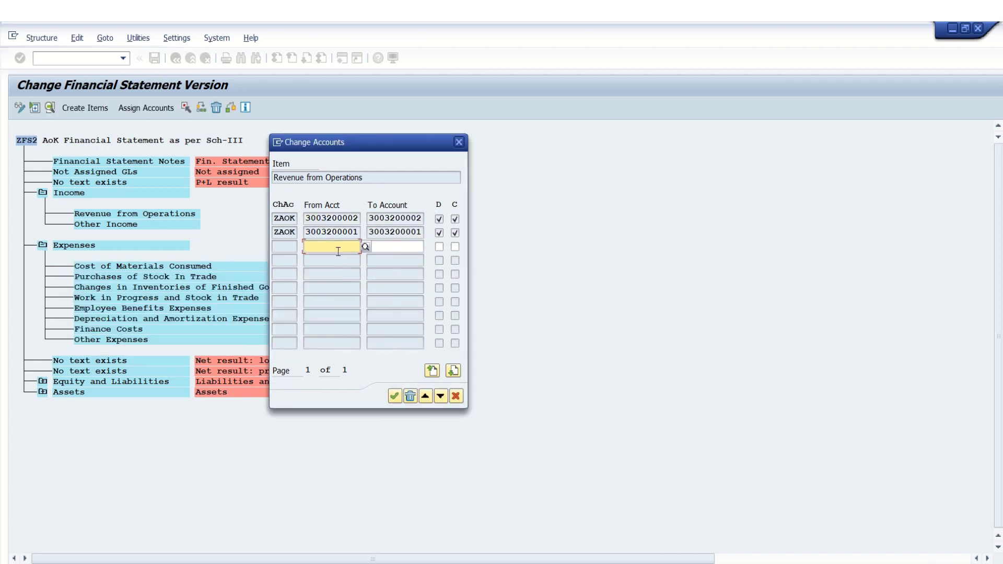
pyautogui.click(405, 399)
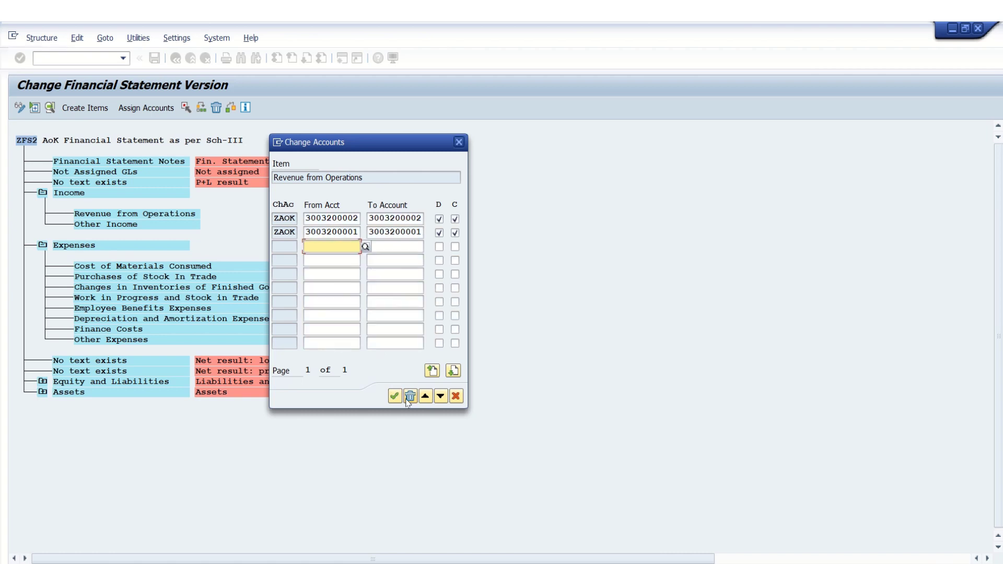
pyautogui.click(395, 398)
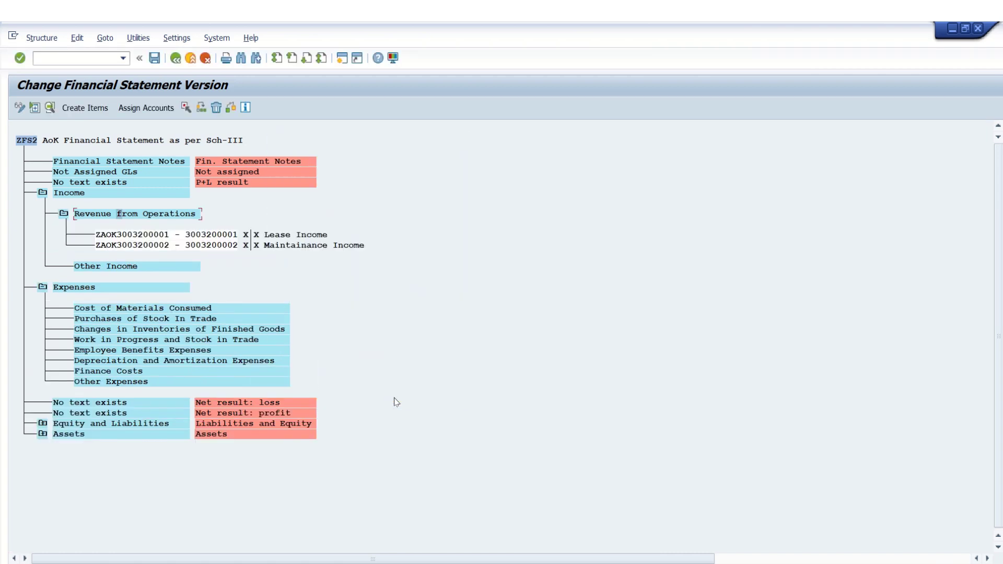
pyautogui.click(104, 214)
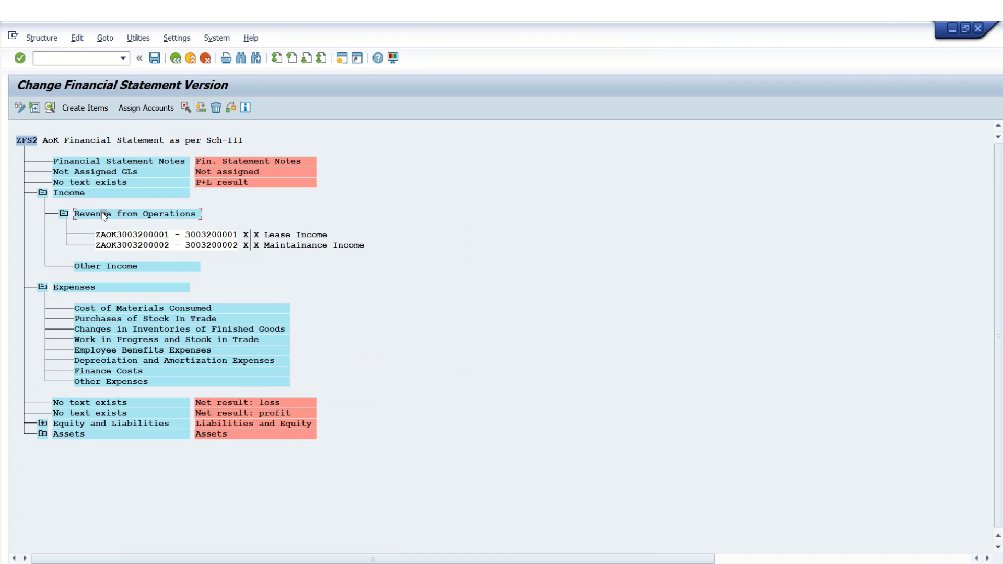
pyautogui.click(138, 113)
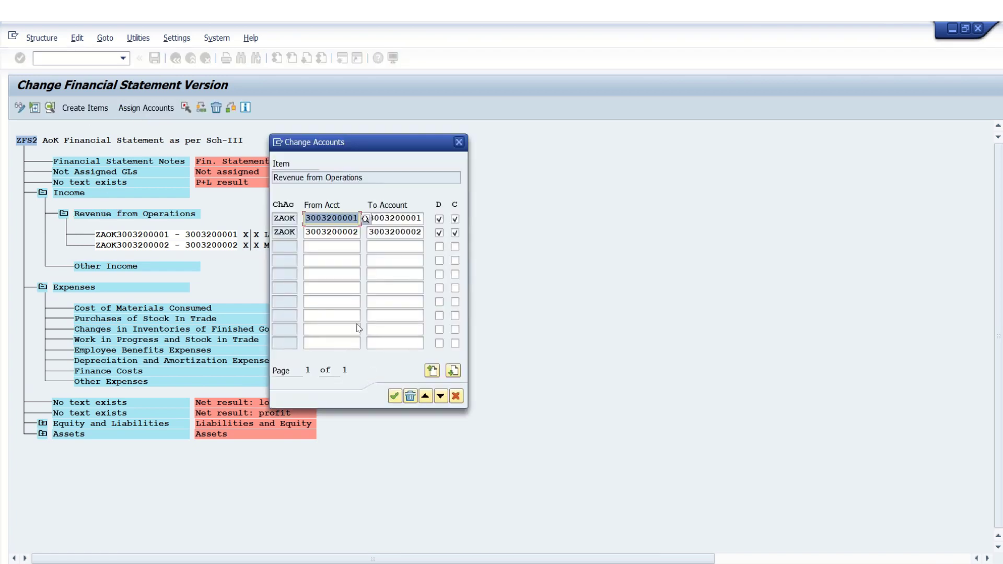
pyautogui.click(325, 246)
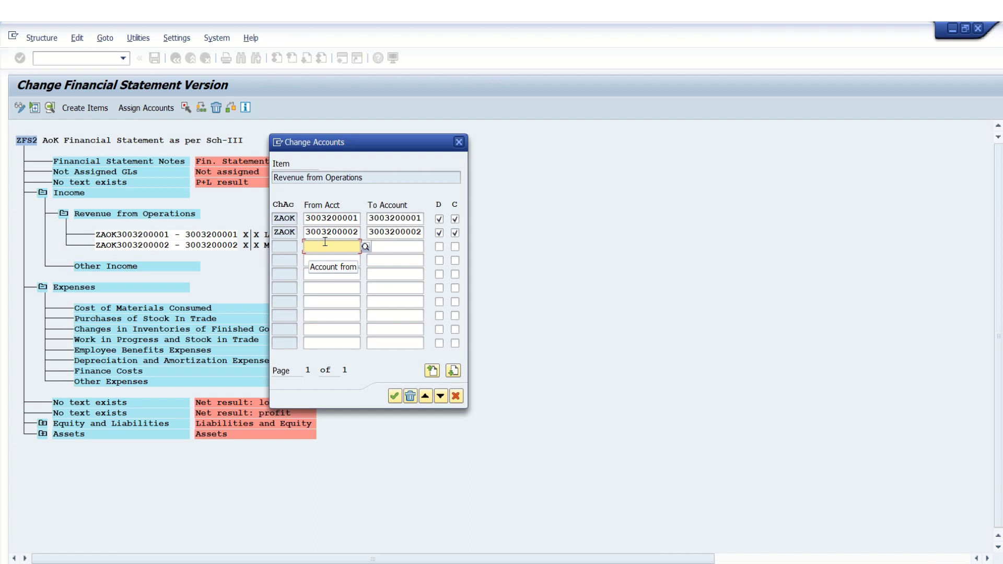
pyautogui.write('3003200')
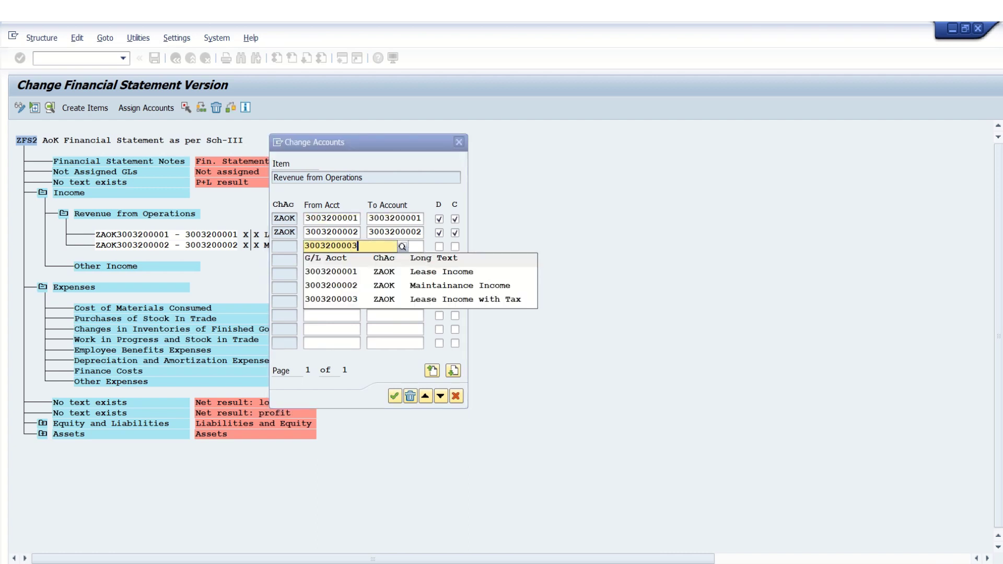
pyautogui.write('003')
pyautogui.press('Return')
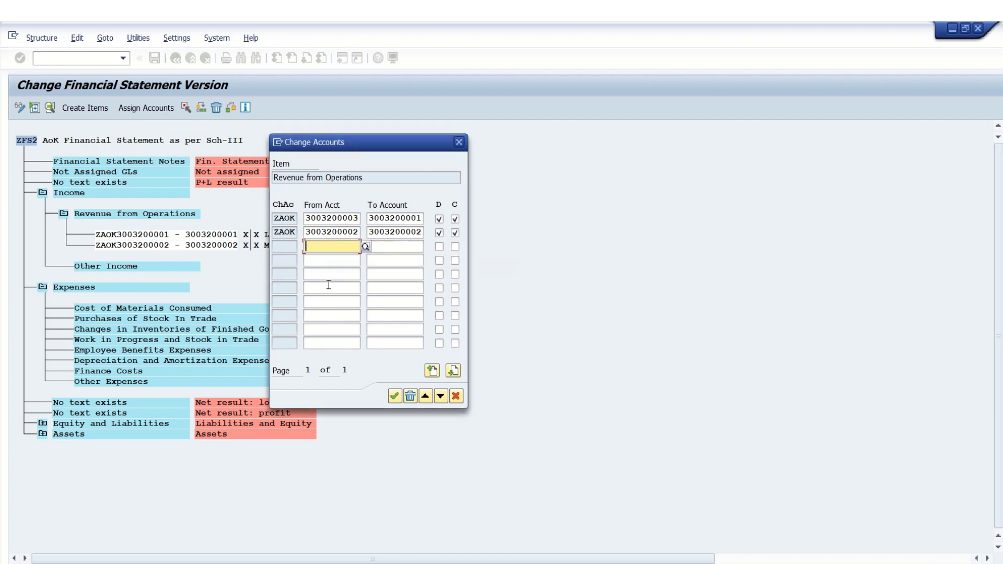
pyautogui.press('BackSpace')
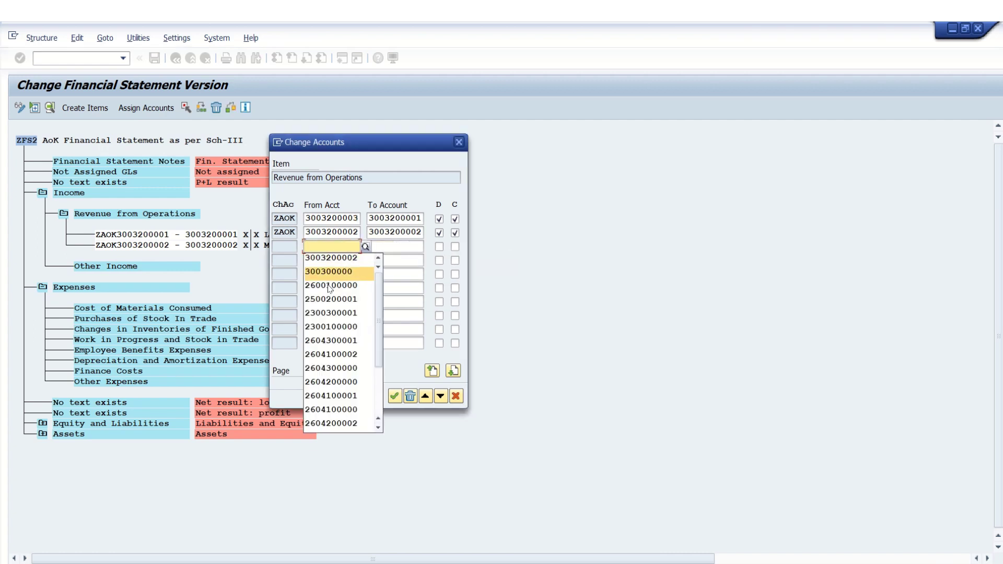
pyautogui.press('Up')
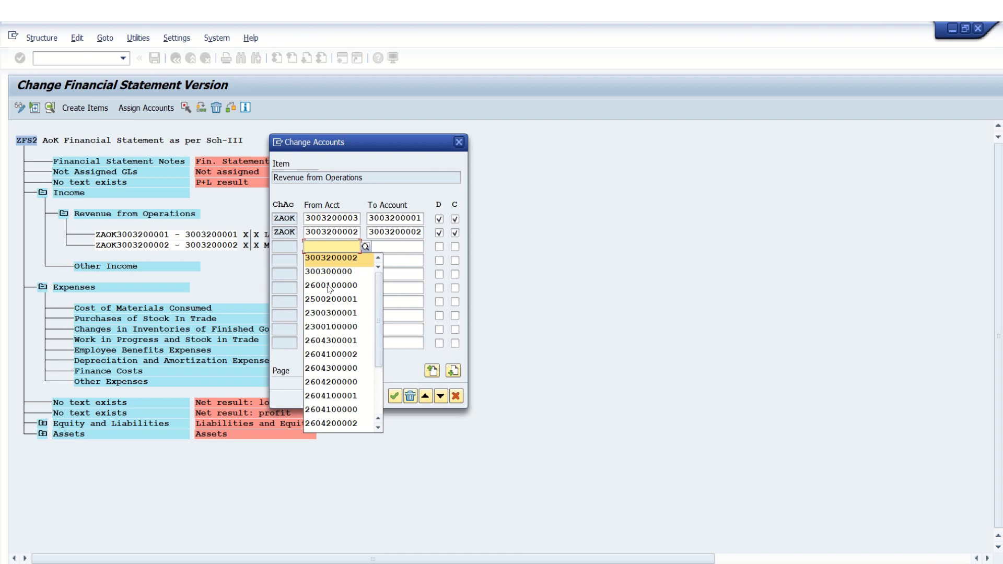
pyautogui.press('Up')
pyautogui.press('Return')
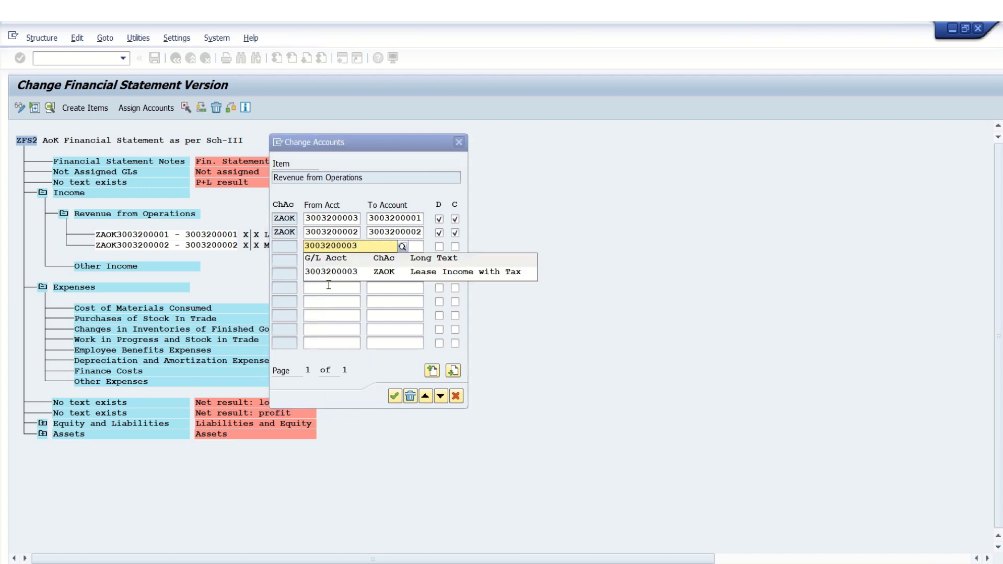
pyautogui.press('Escape')
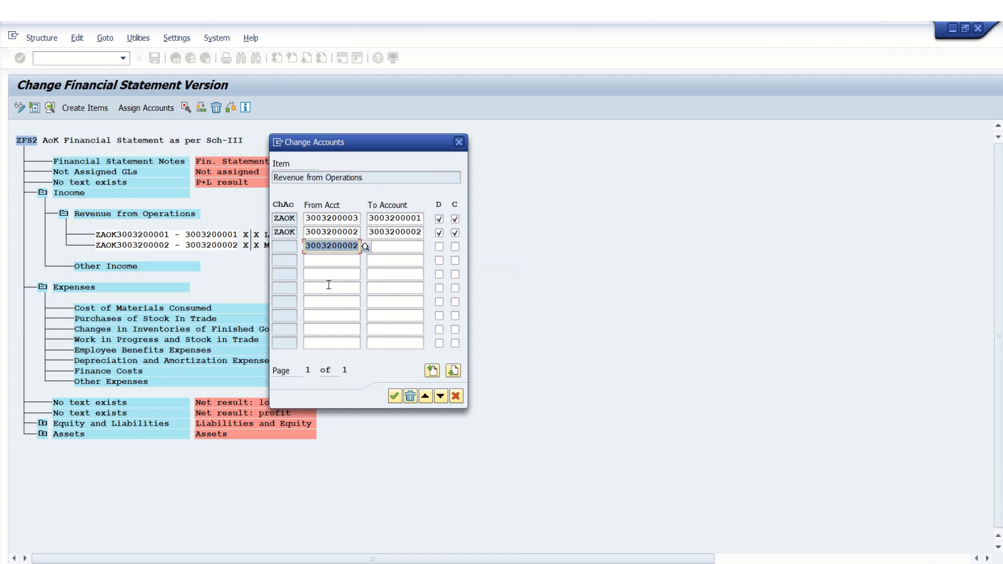
pyautogui.press('End')
pyautogui.press('BackSpace')
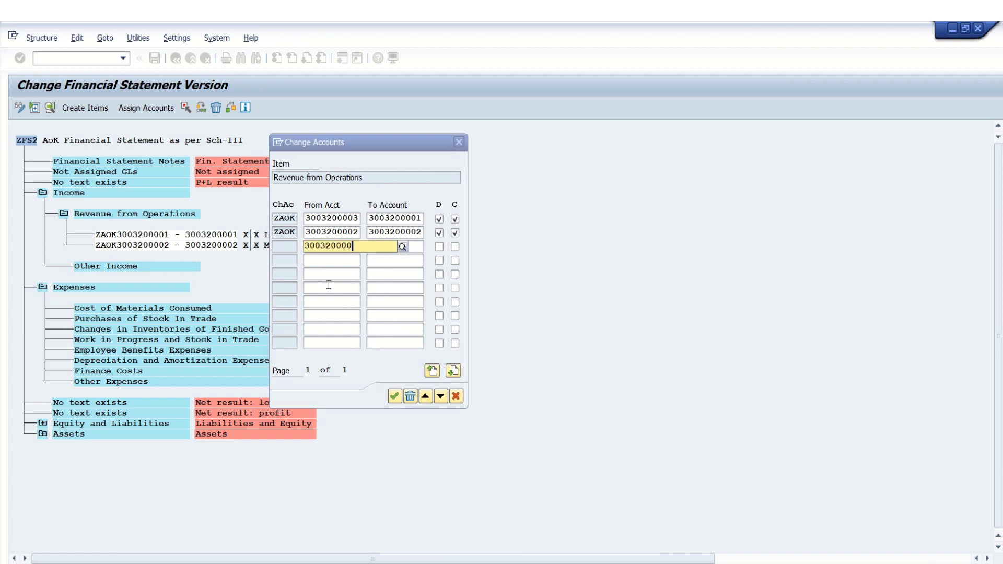
pyautogui.write('3')
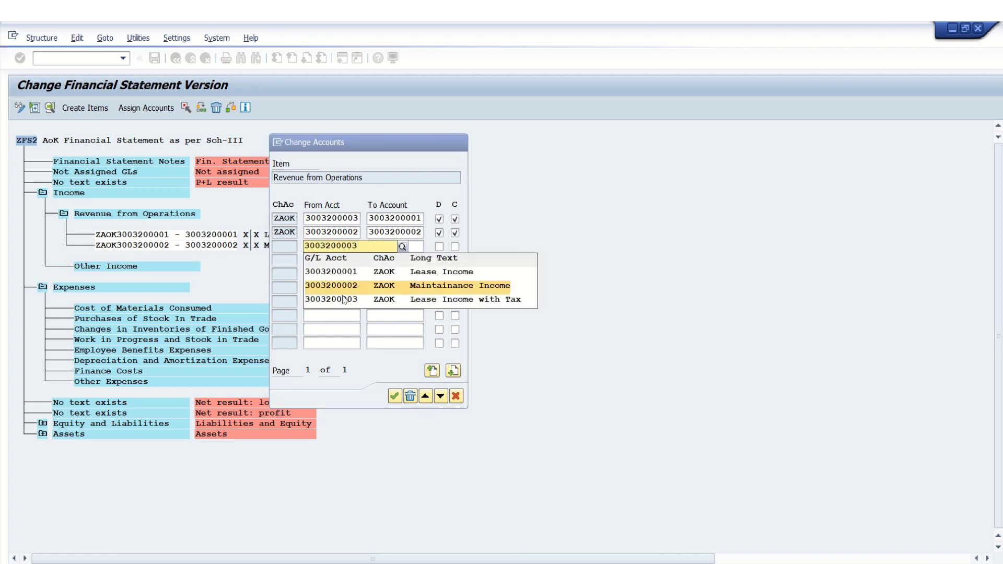
pyautogui.click(345, 301)
pyautogui.click(393, 398)
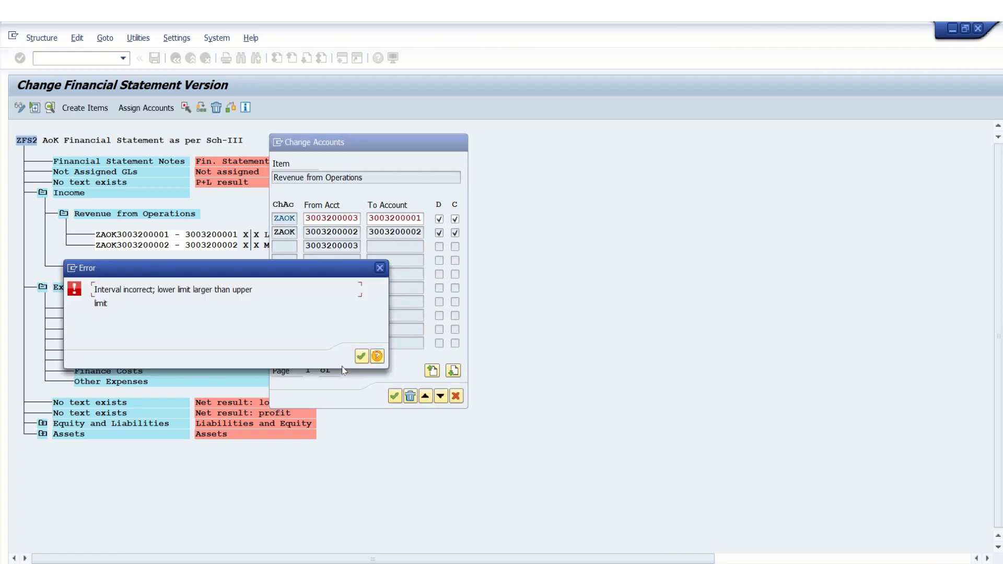
pyautogui.click(362, 356)
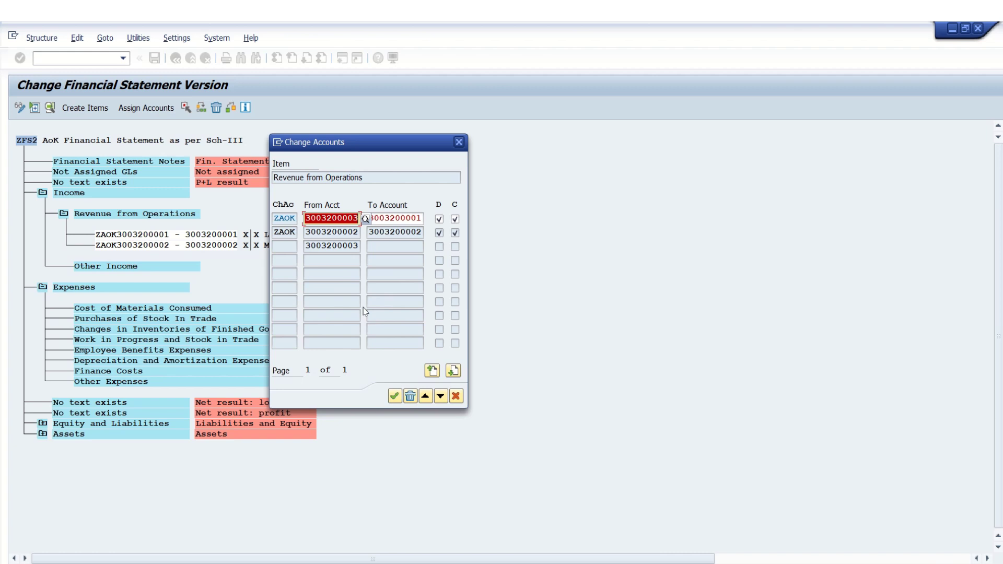
pyautogui.write('3003200001')
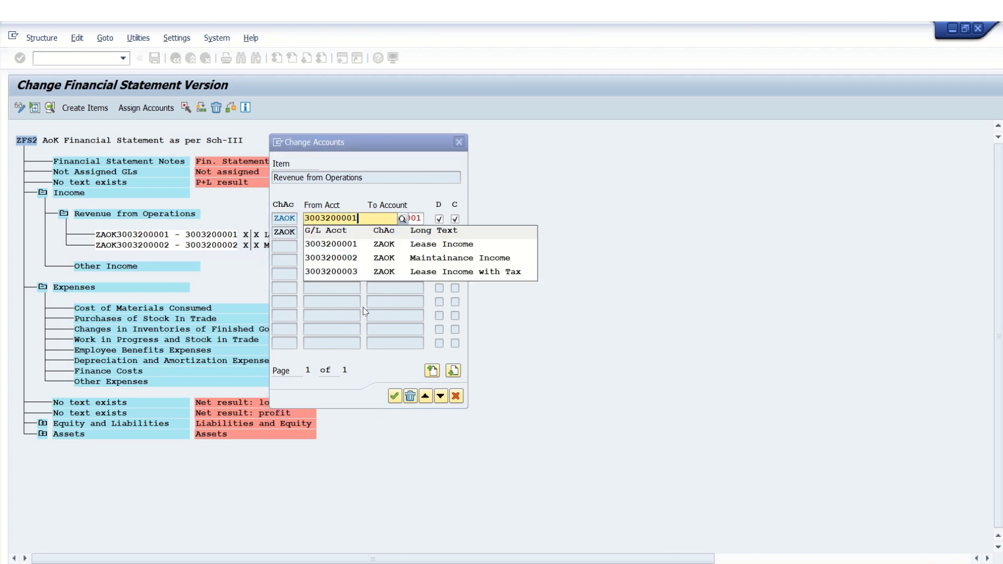
pyautogui.press('Return')
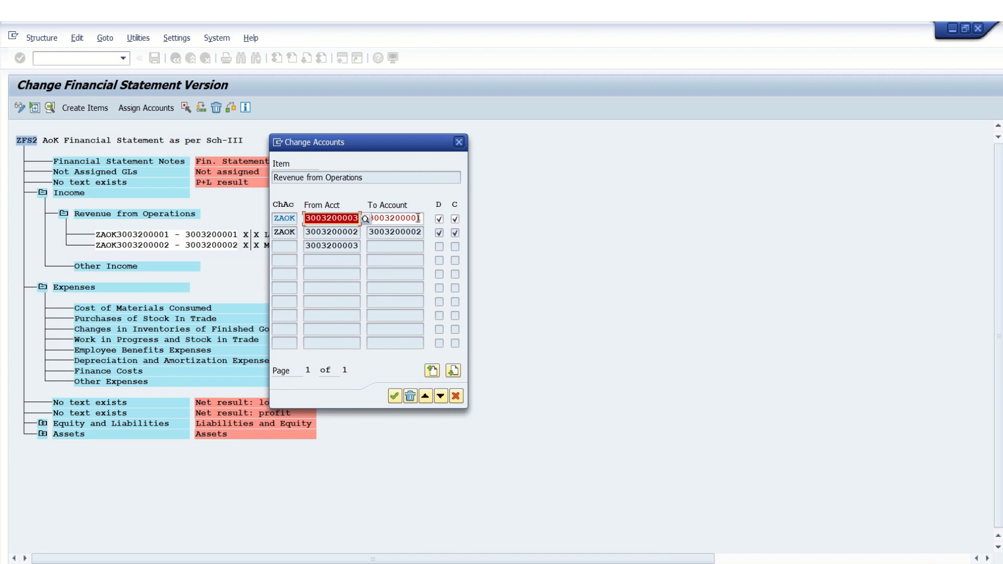
pyautogui.click(418, 218)
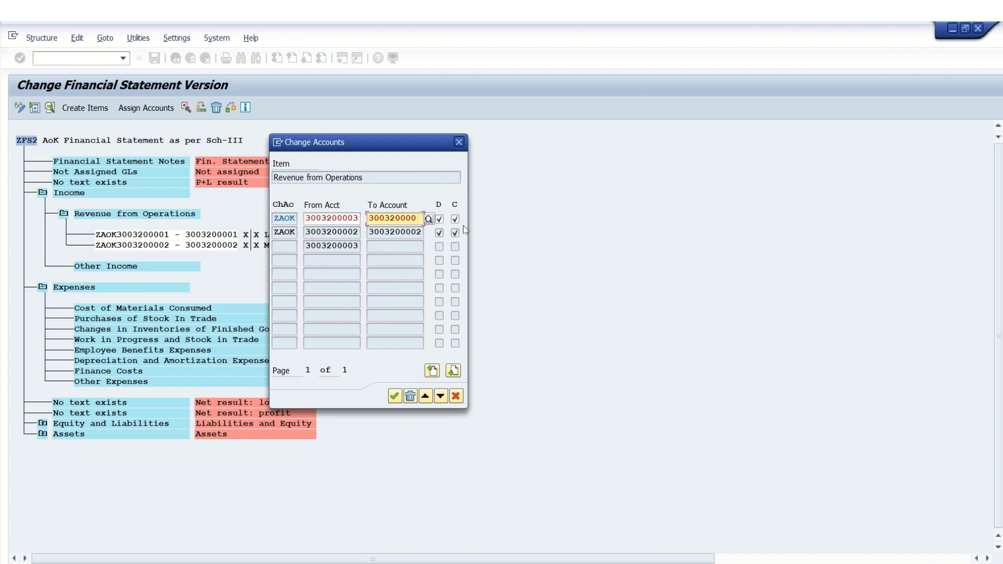
pyautogui.write('3')
pyautogui.press('Return')
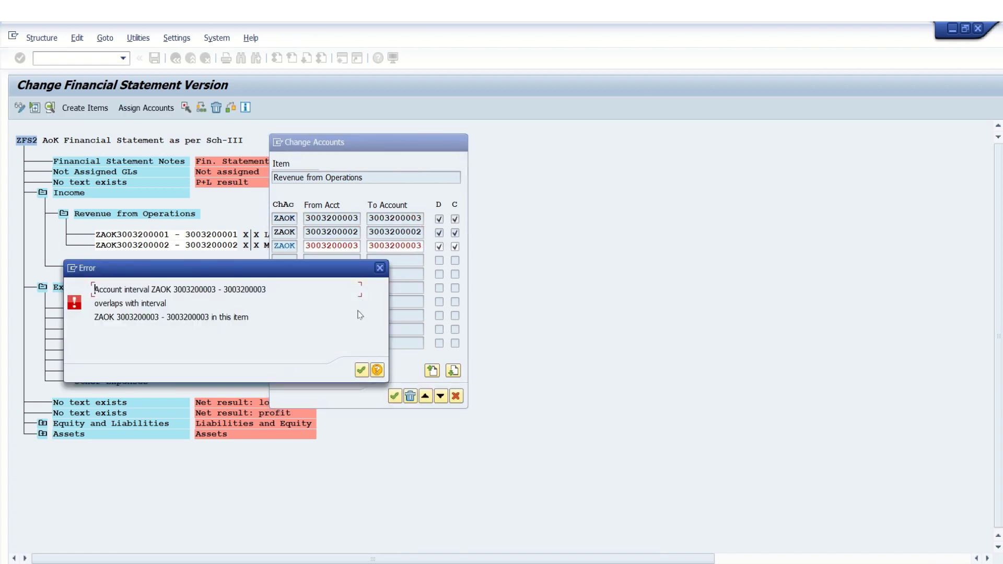
pyautogui.click(361, 370)
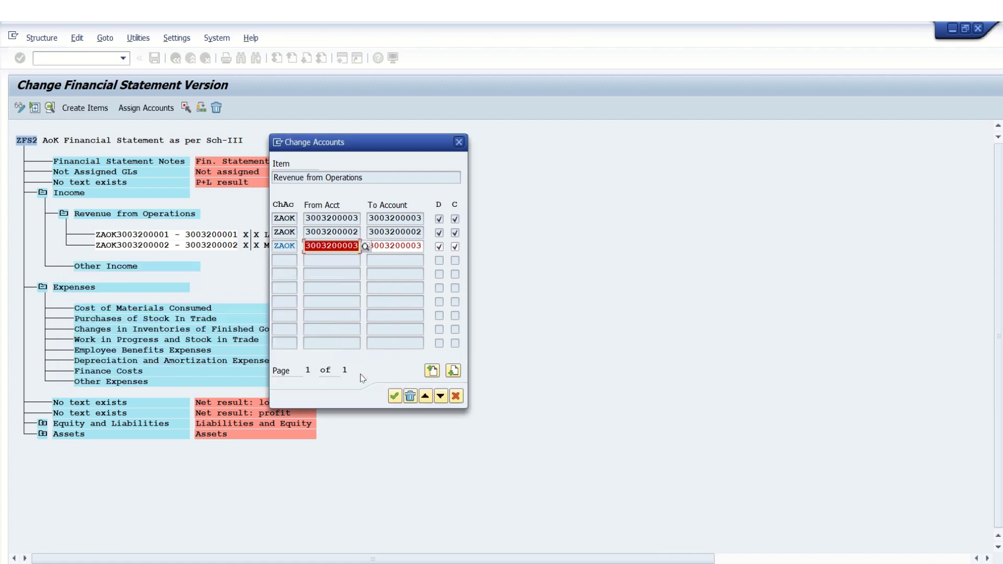
pyautogui.click(410, 397)
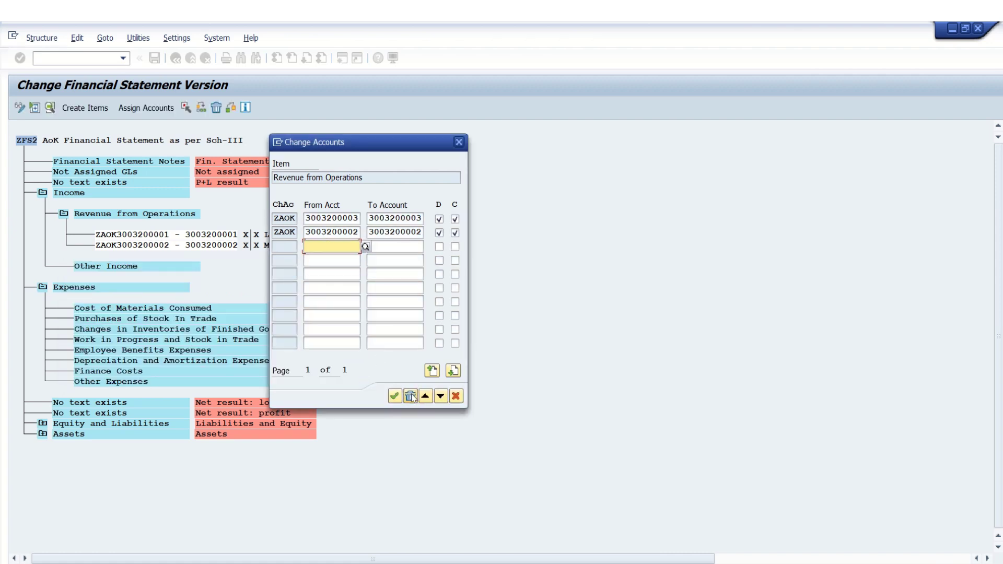
pyautogui.press('BackSpace')
pyautogui.press('Down')
pyautogui.press('Down')
pyautogui.press('Down')
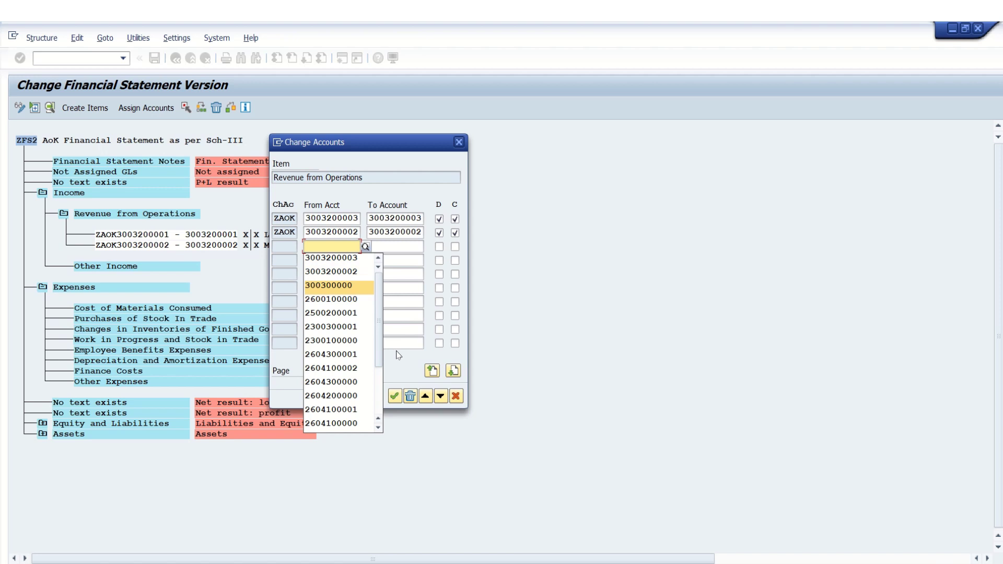
pyautogui.press('Down')
pyautogui.press('Down')
pyautogui.write('300')
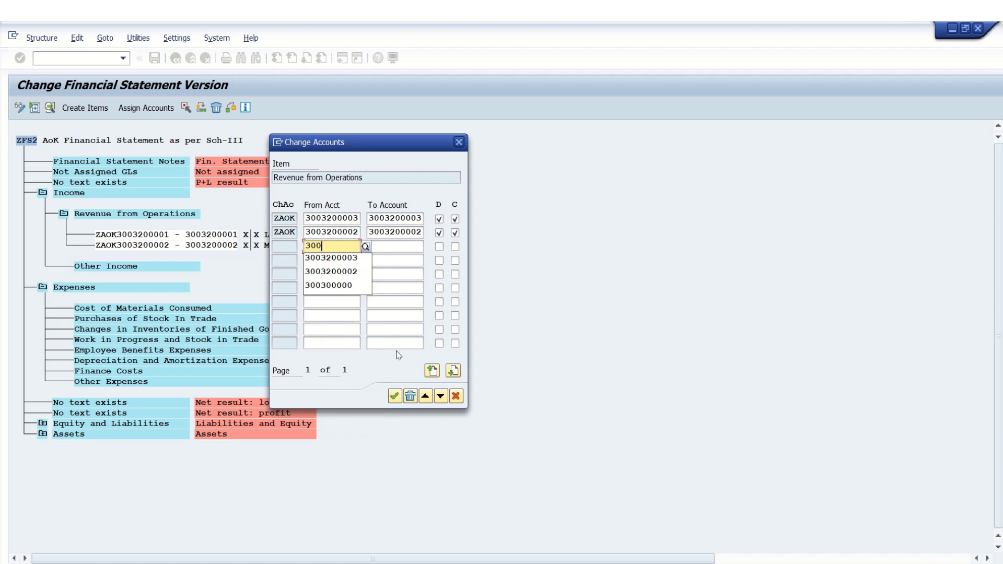
pyautogui.write('3200003')
pyautogui.press('Return')
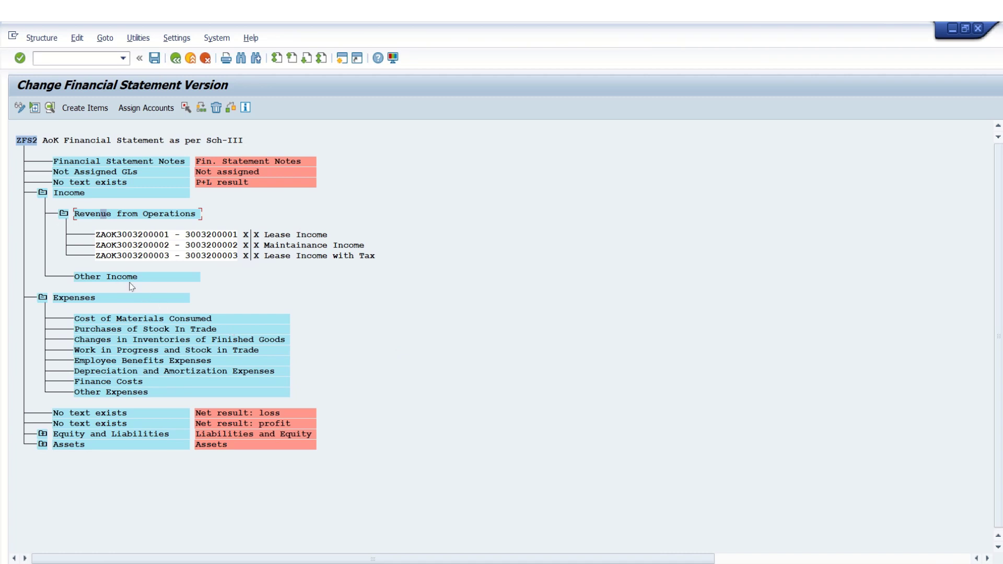
pyautogui.click(120, 215)
pyautogui.click(155, 109)
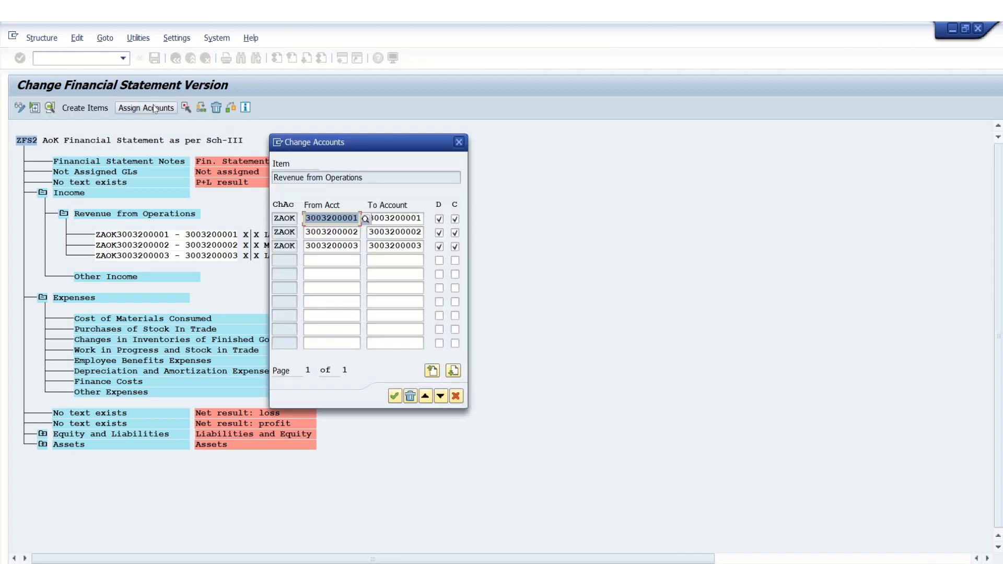
pyautogui.click(323, 260)
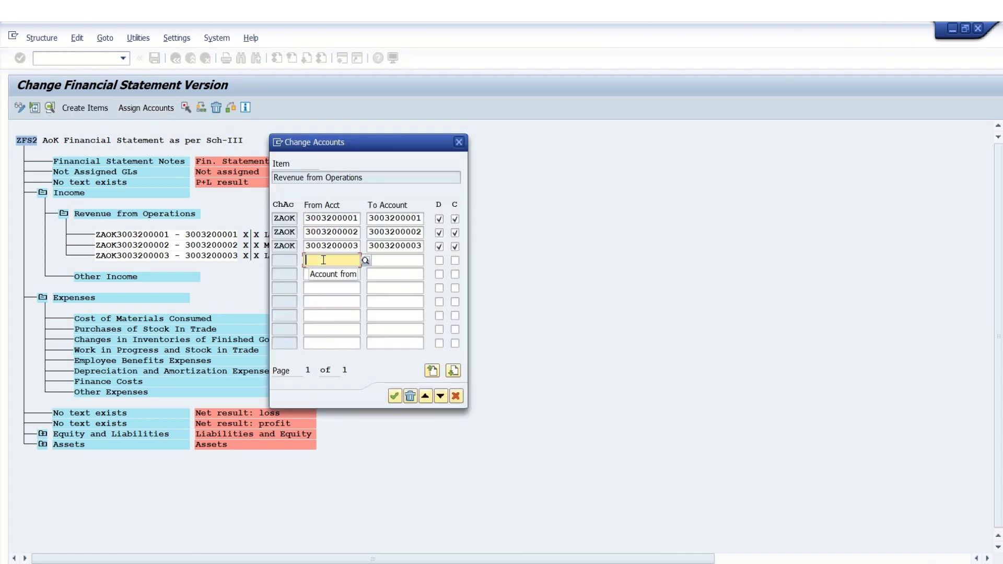
pyautogui.press('F4')
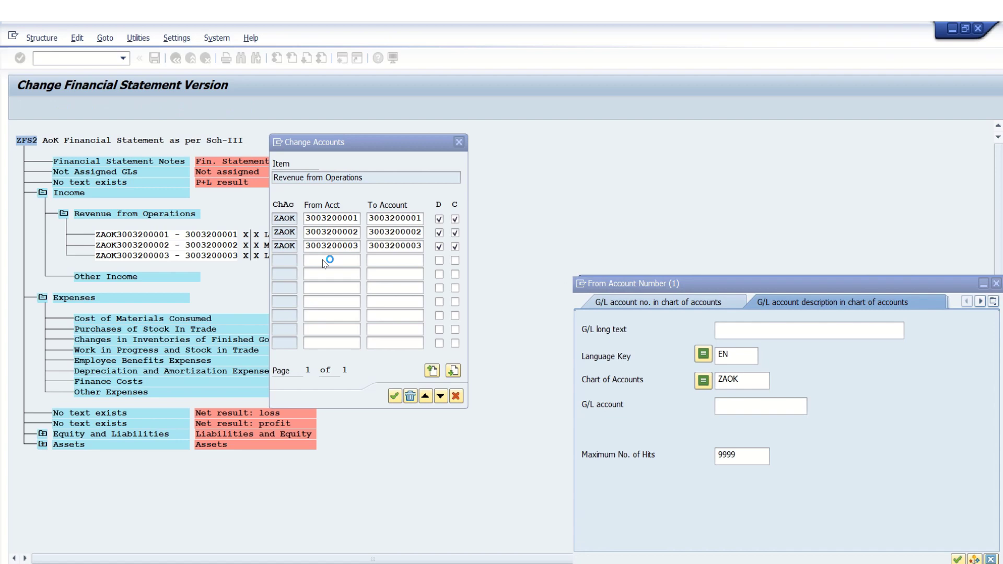
pyautogui.press('Return')
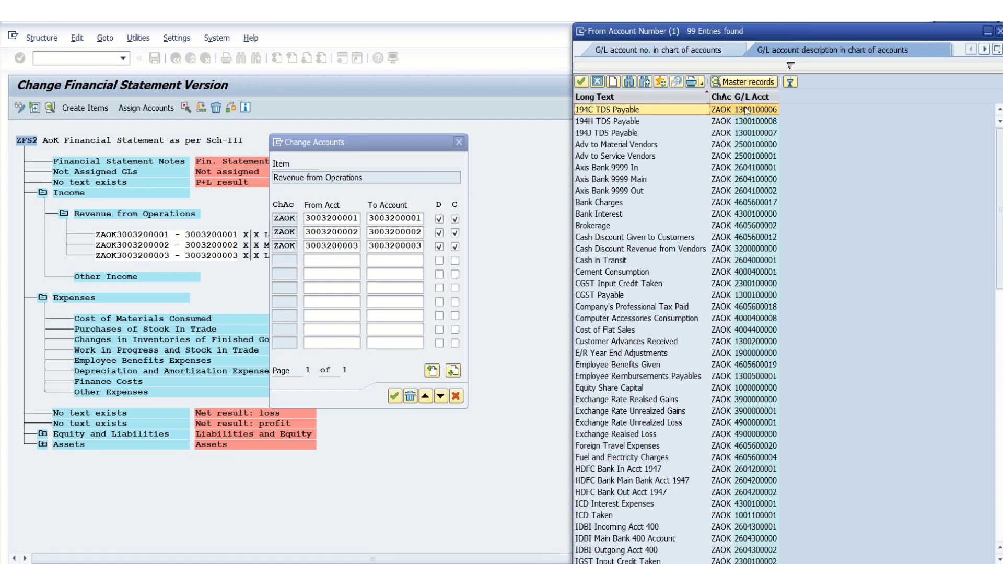
pyautogui.click(751, 96)
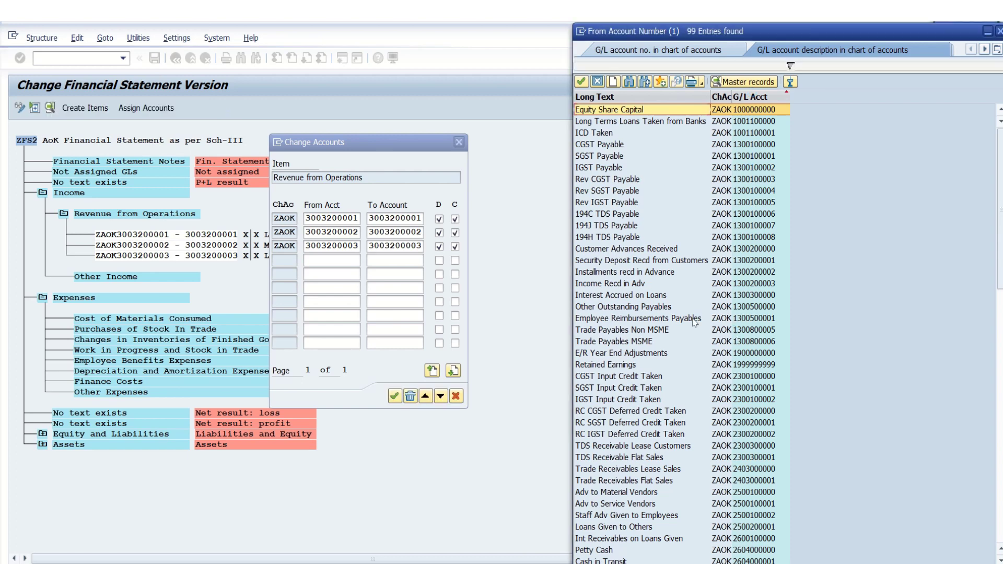
pyautogui.click(632, 400)
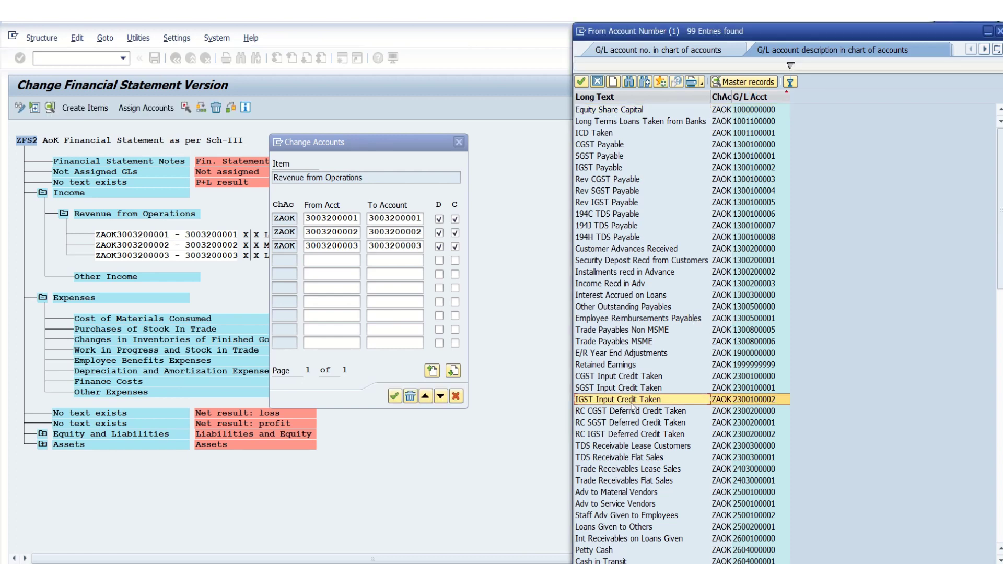
pyautogui.press('Down')
pyautogui.press('Down')
pyautogui.press('Down')
pyautogui.press('Down')
pyautogui.press('Down')
pyautogui.press('Down')
pyautogui.press('Down')
pyautogui.press('Down')
pyautogui.press('Down')
pyautogui.press('Down')
pyautogui.press('Down')
pyautogui.press('Down')
pyautogui.press('Down')
pyautogui.press('Down')
pyautogui.press('Down')
pyautogui.press('Down')
pyautogui.press('Down')
pyautogui.press('Down')
pyautogui.press('Down')
pyautogui.press('Down')
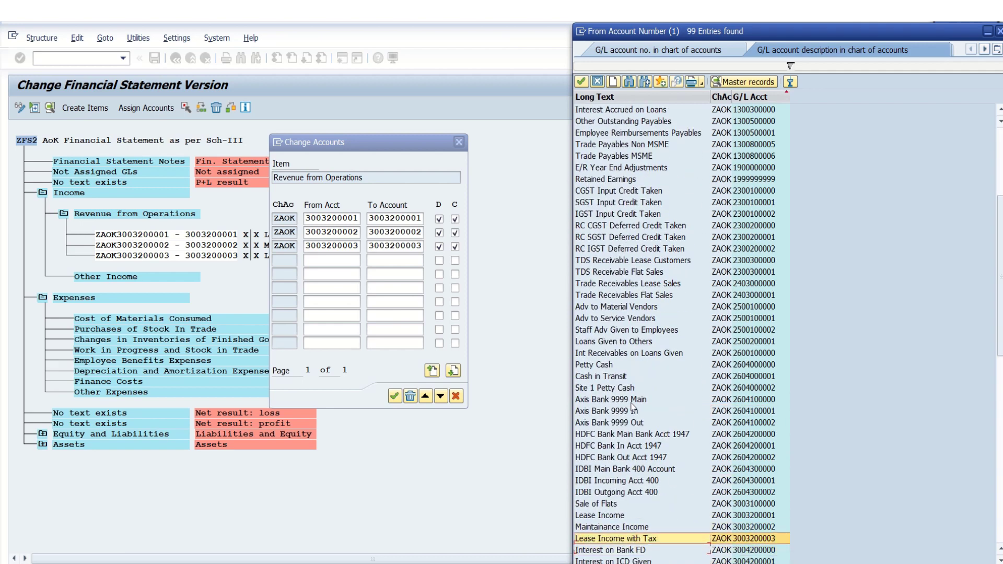
pyautogui.press('Up')
pyautogui.press('Up')
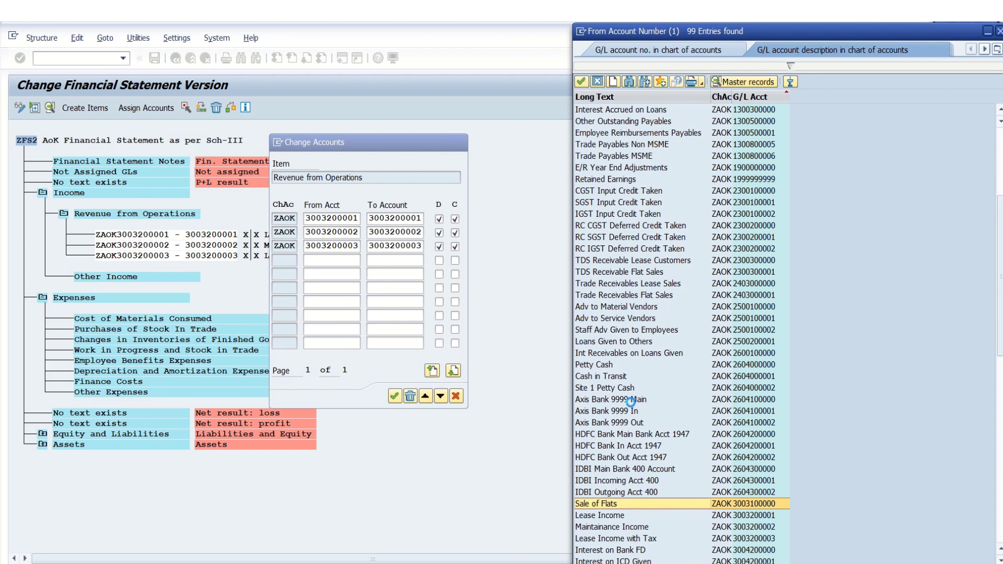
pyautogui.press('Return')
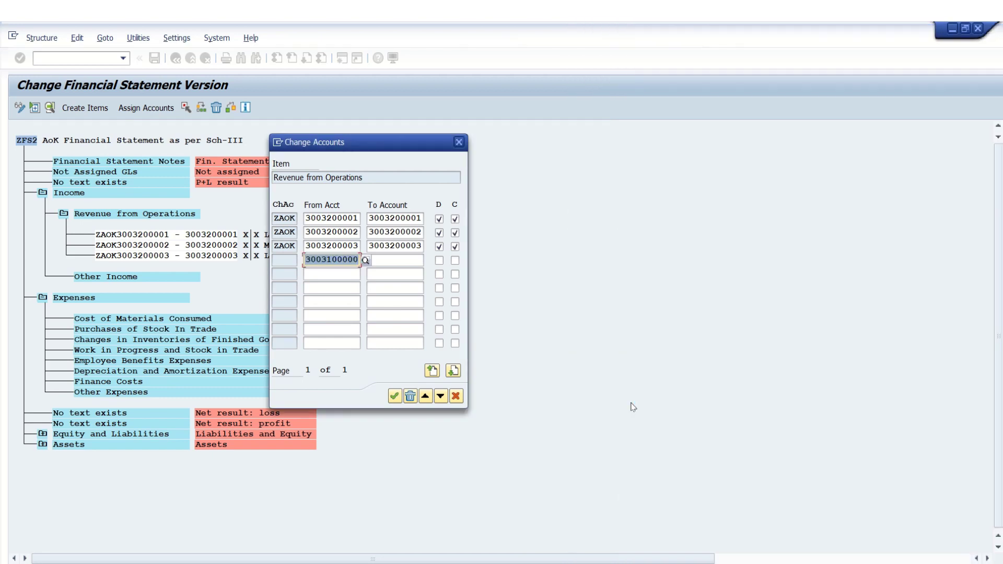
pyautogui.click(395, 396)
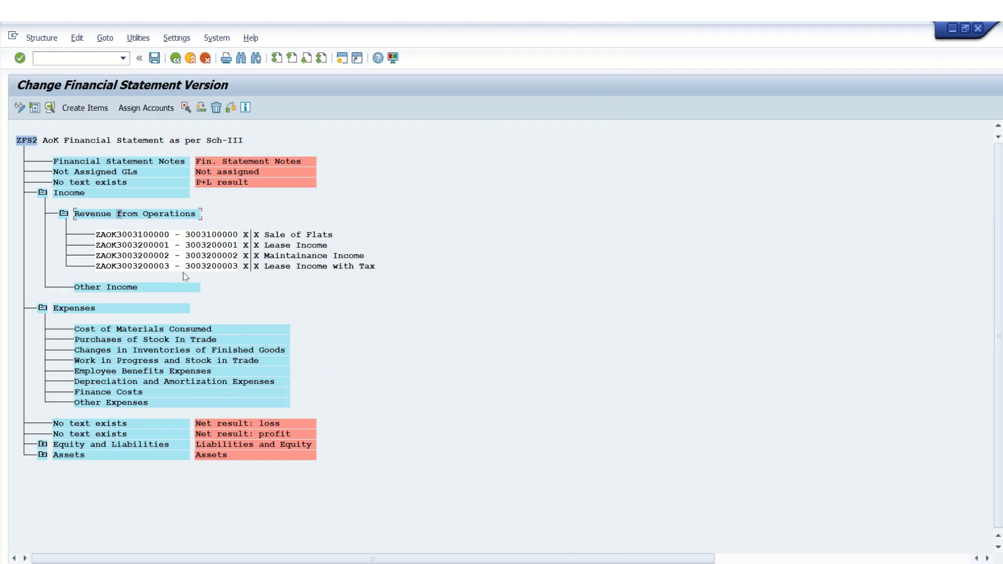
pyautogui.doubleClick(196, 240)
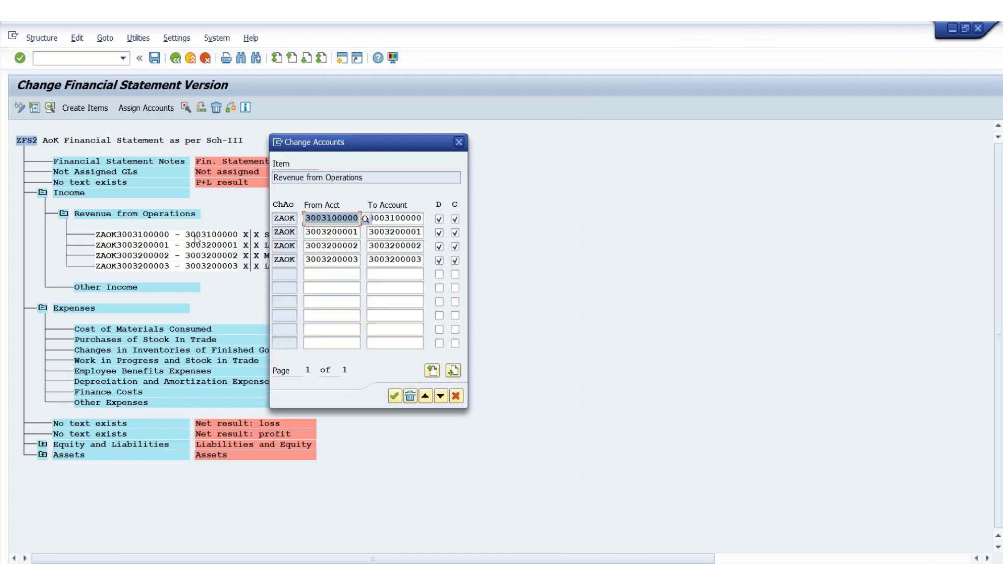
pyautogui.click(395, 396)
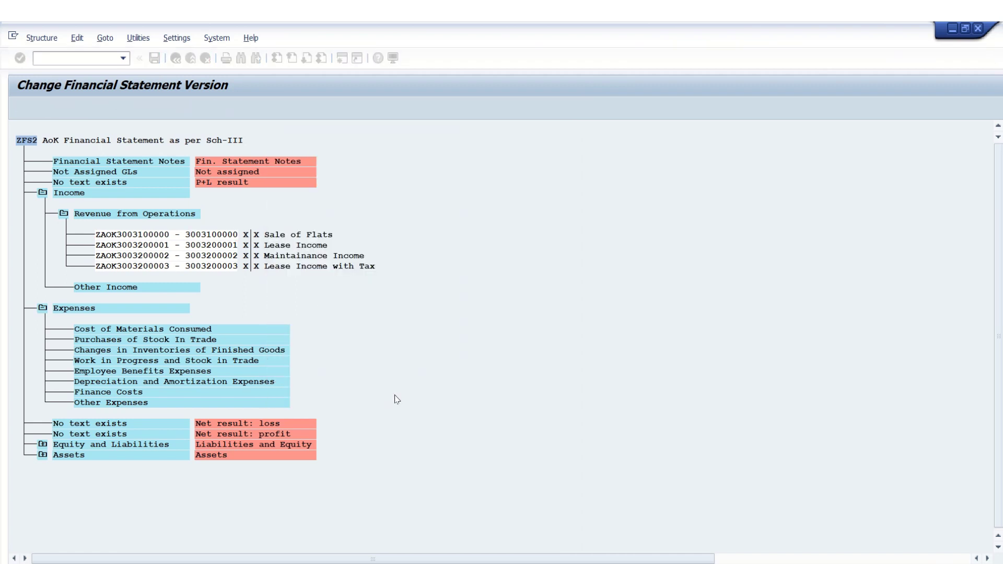
pyautogui.click(91, 290)
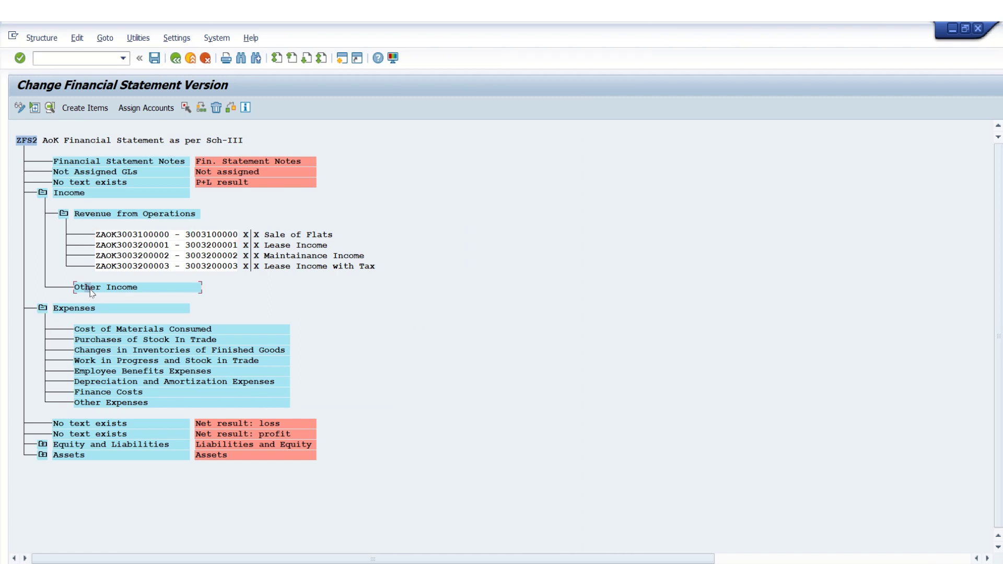
pyautogui.click(151, 111)
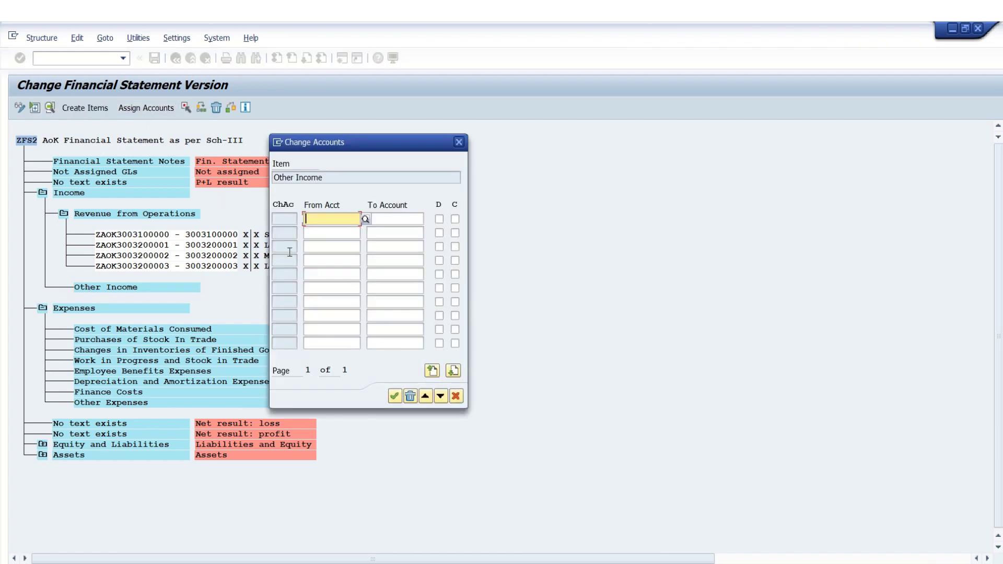
pyautogui.press('F4')
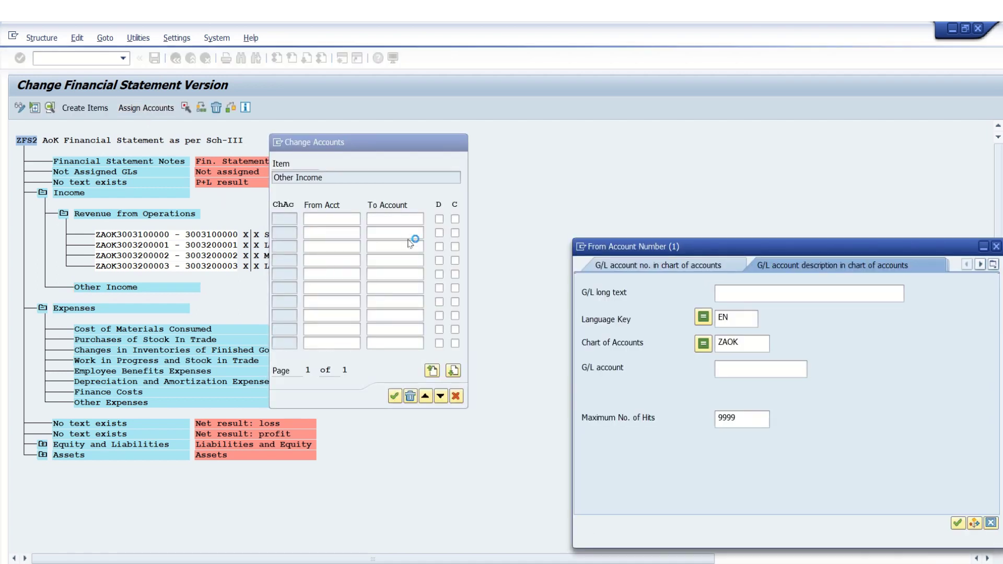
pyautogui.press('Return')
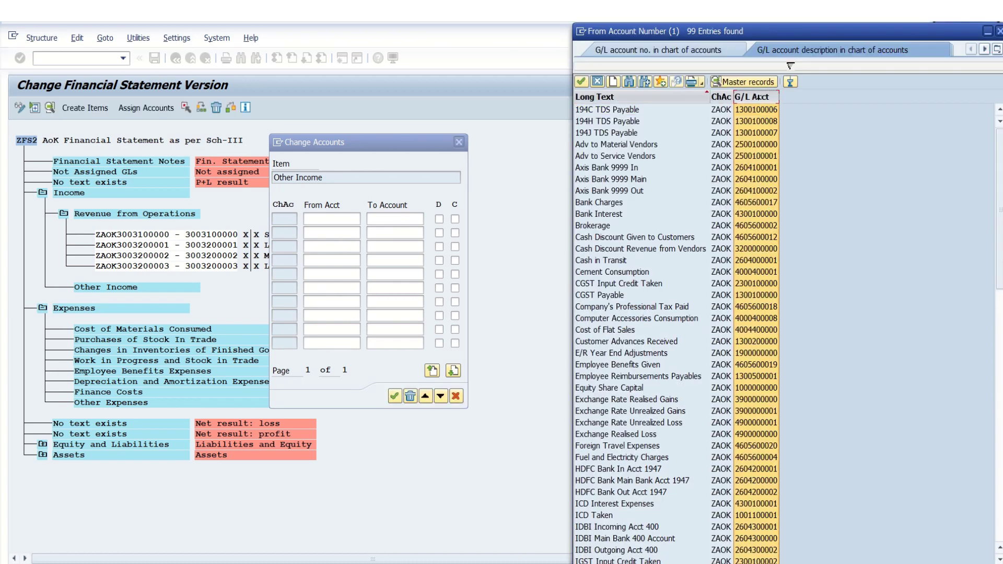
pyautogui.click(758, 97)
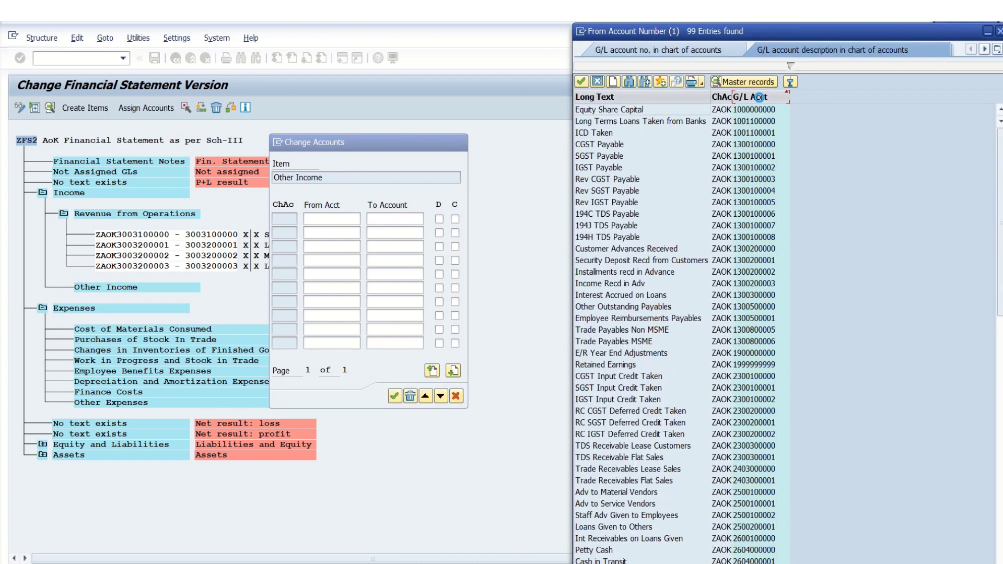
pyautogui.click(1001, 482)
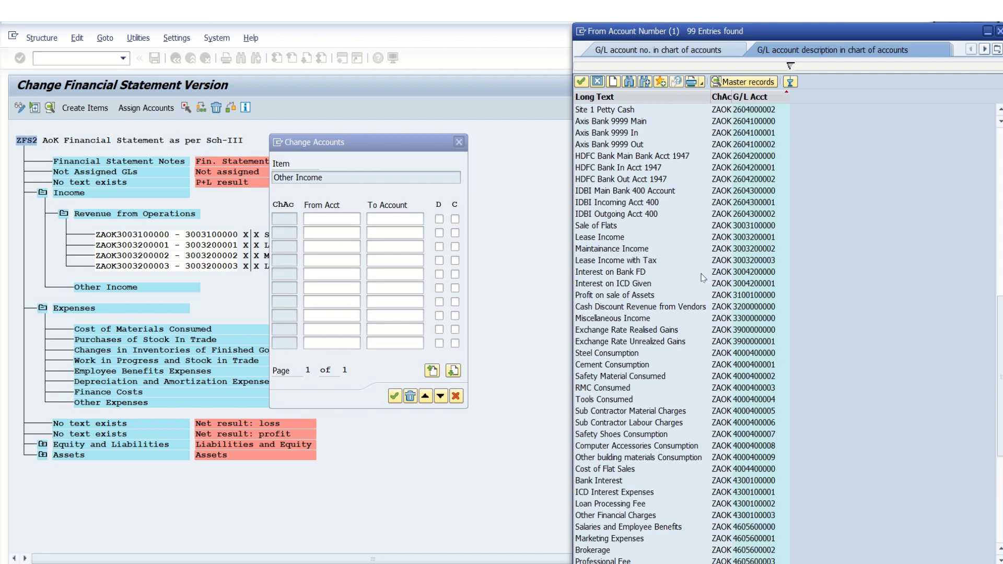
pyautogui.click(748, 274)
pyautogui.doubleClick(747, 272)
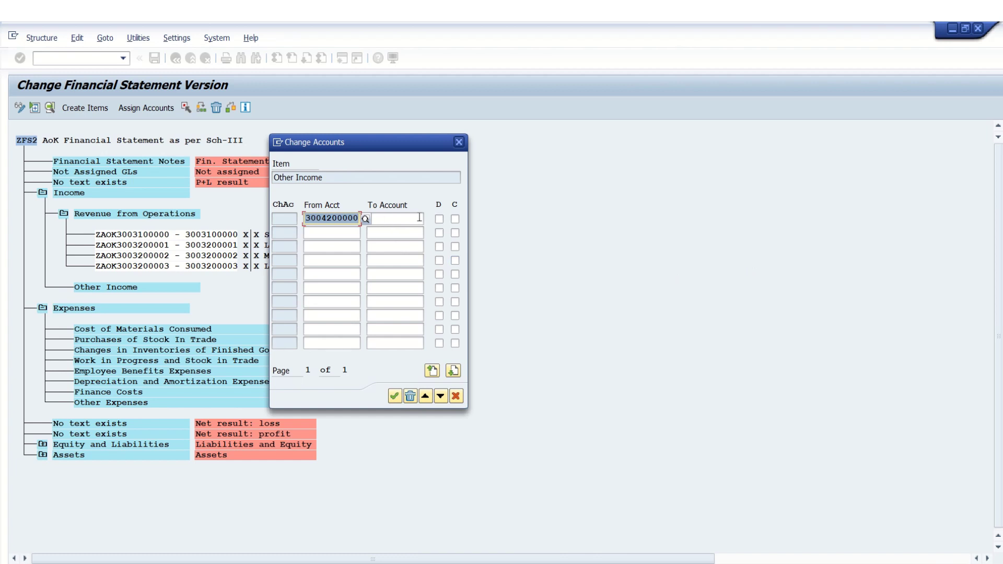
pyautogui.click(439, 220)
pyautogui.click(455, 219)
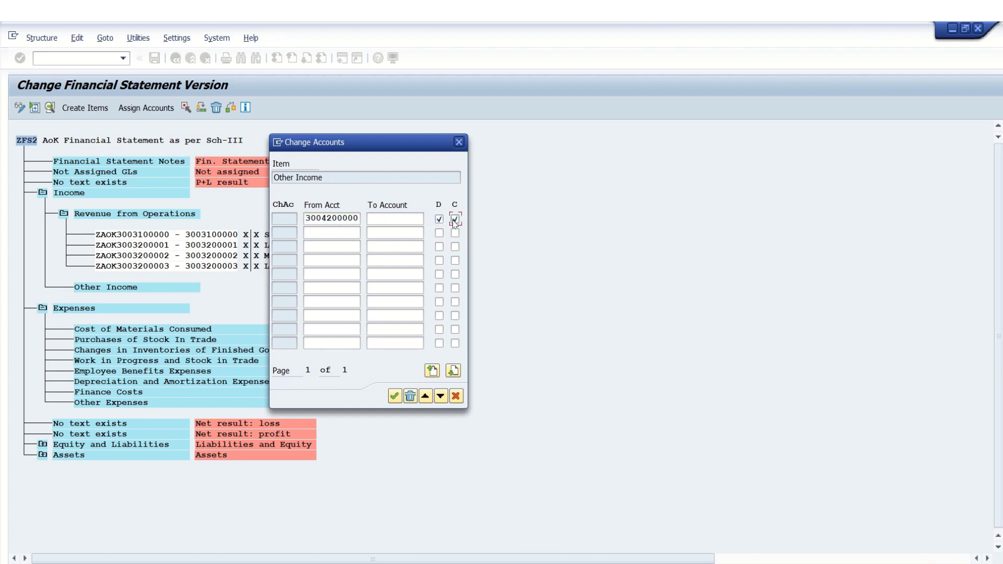
# - Search the G/L account list, sorted by account number, for the second Other Income account
pyautogui.click(342, 232)
pyautogui.press('F4')
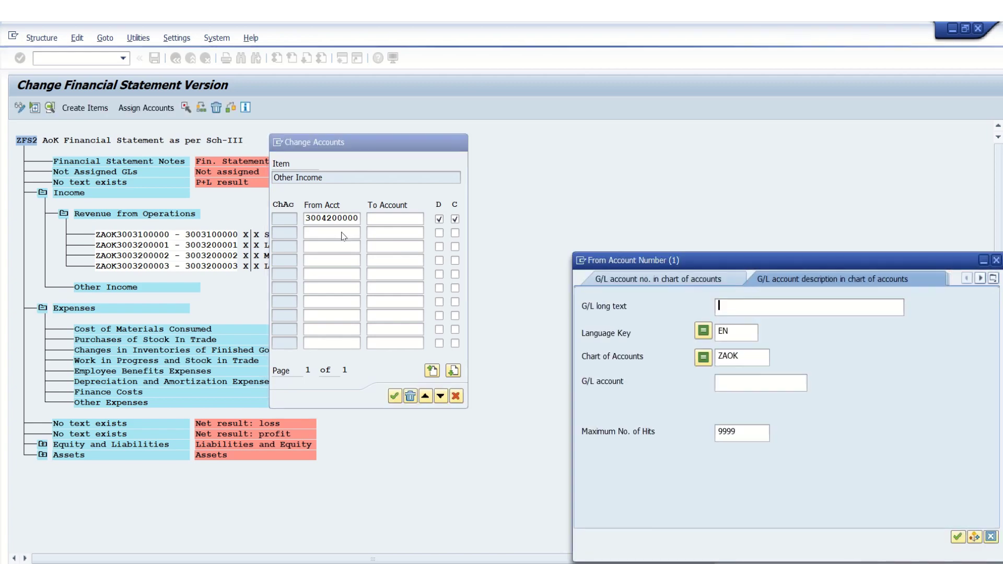
pyautogui.press('Return')
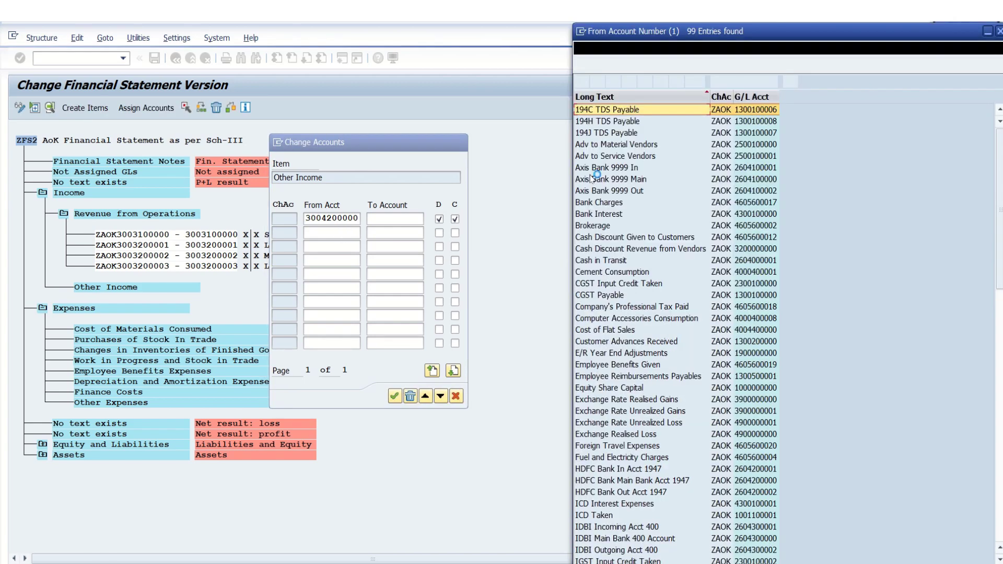
pyautogui.click(751, 95)
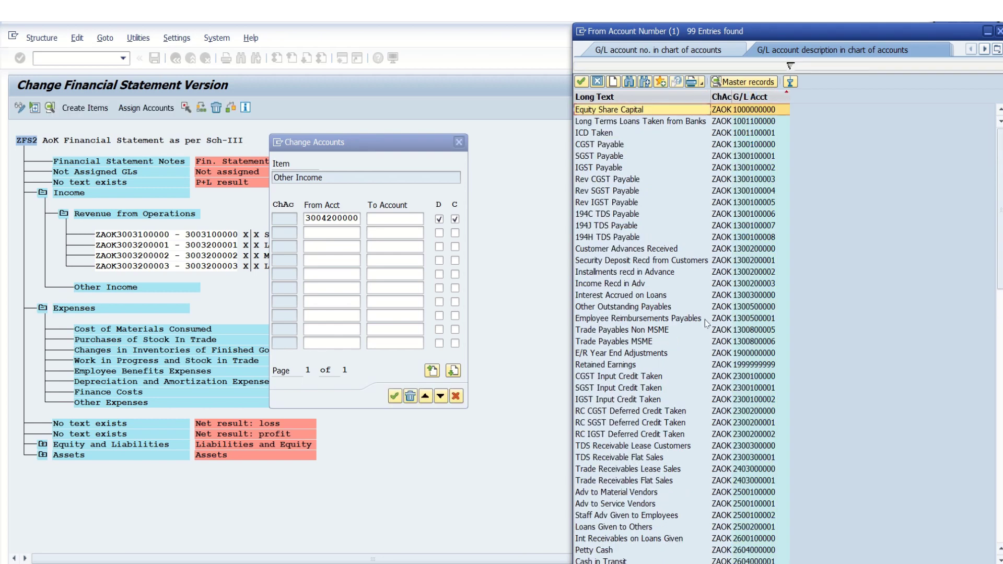
pyautogui.press('pagedown')
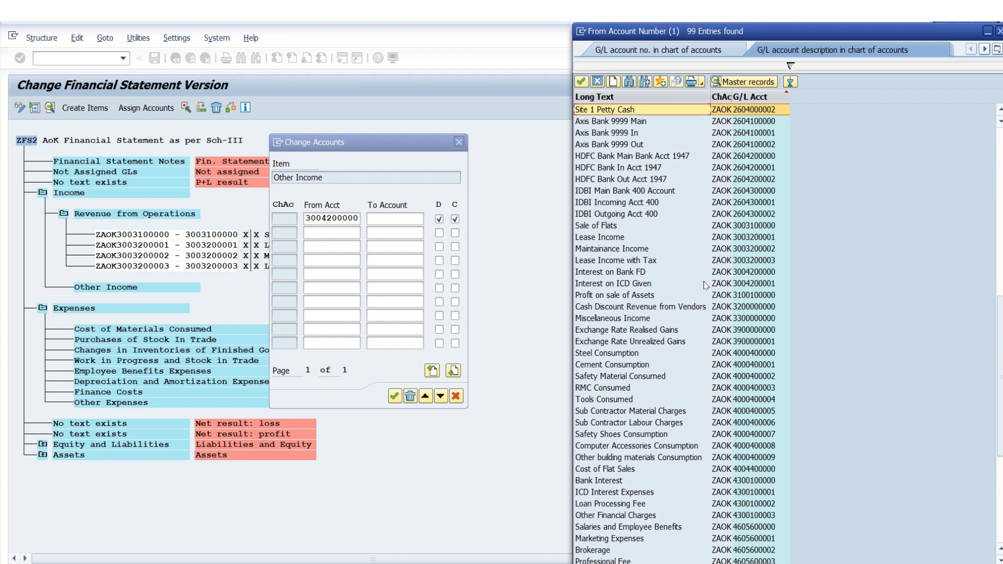
pyautogui.doubleClick(746, 284)
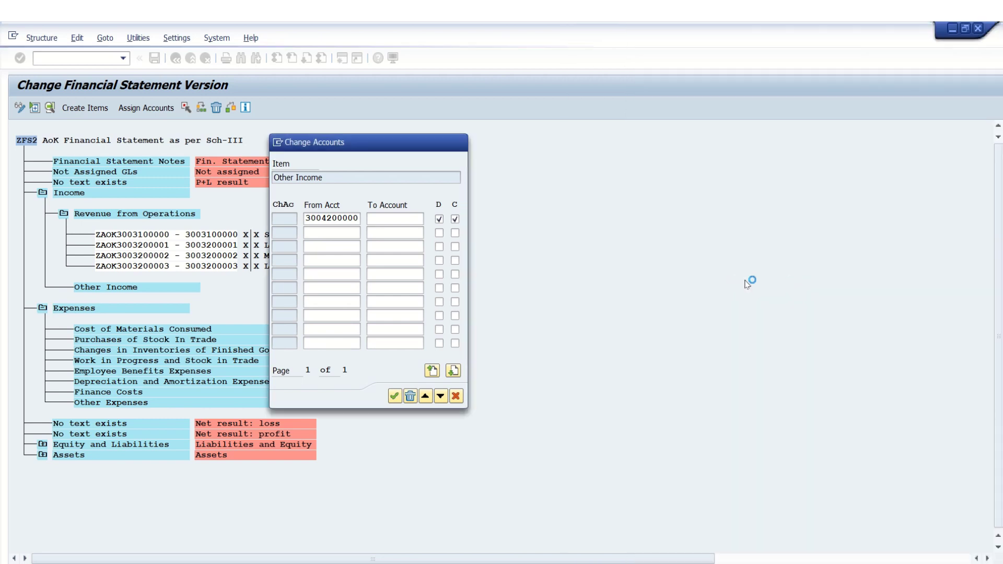
pyautogui.click(439, 234)
pyautogui.click(455, 234)
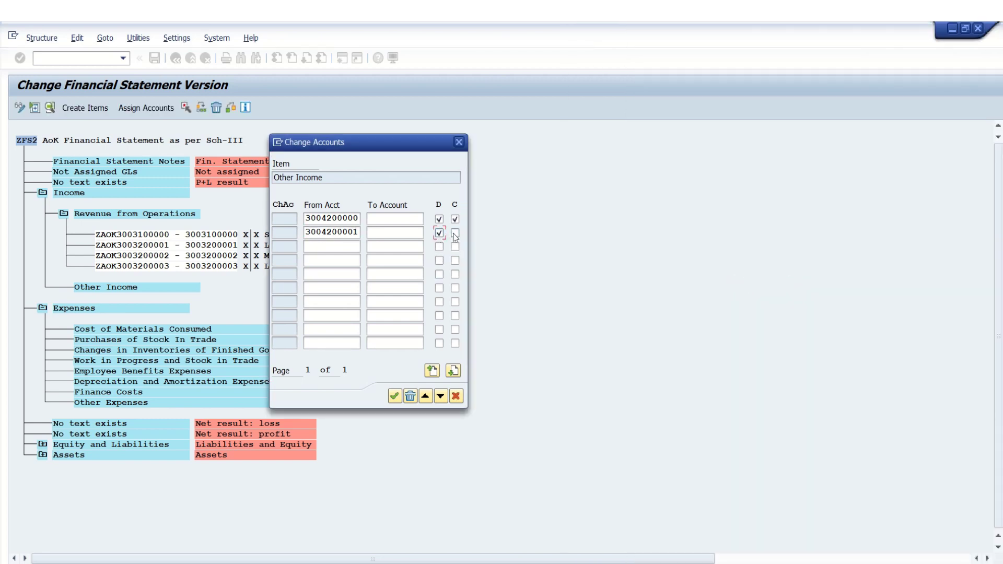
pyautogui.click(329, 249)
pyautogui.press('F4')
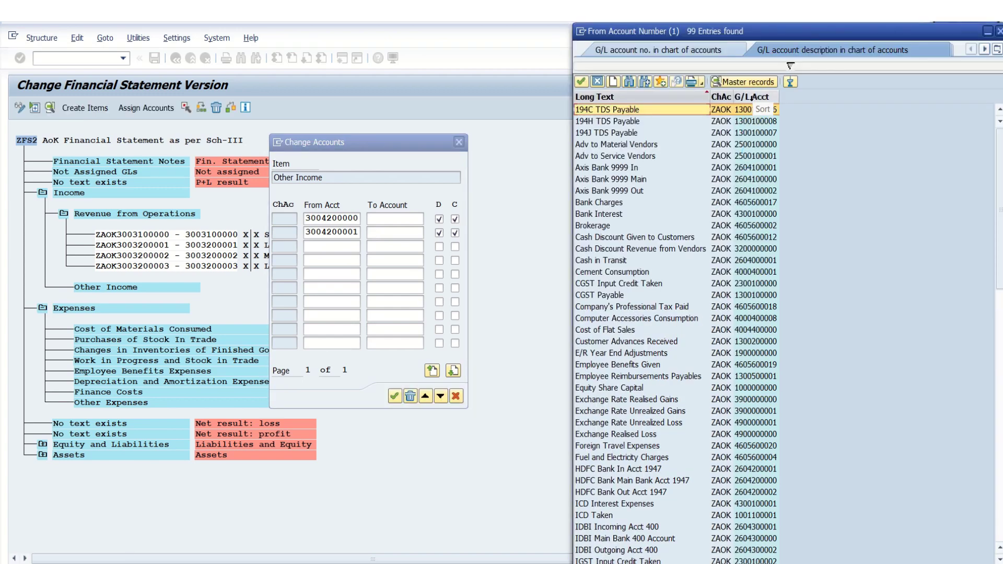
pyautogui.click(753, 98)
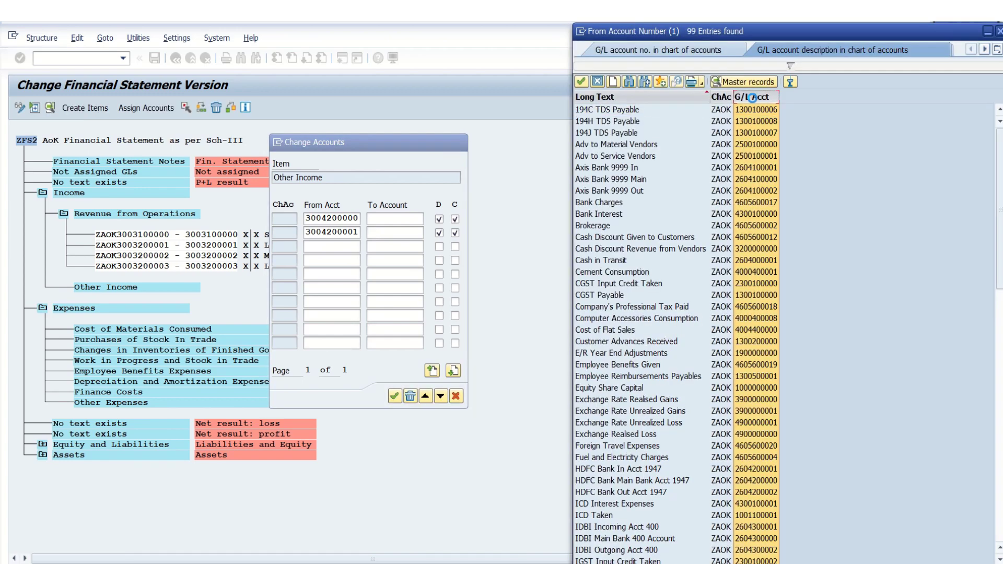
pyautogui.click(999, 476)
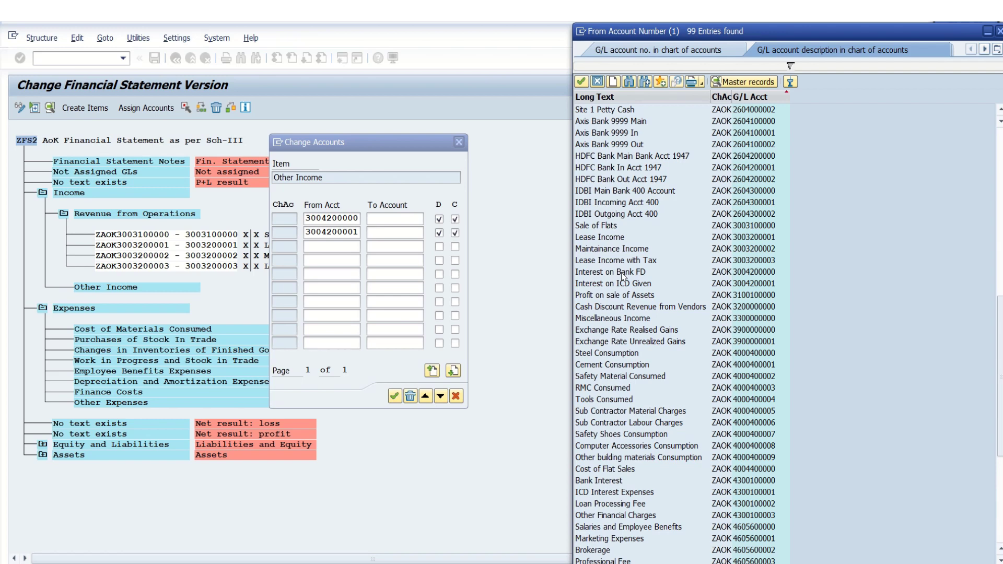
pyautogui.click(745, 285)
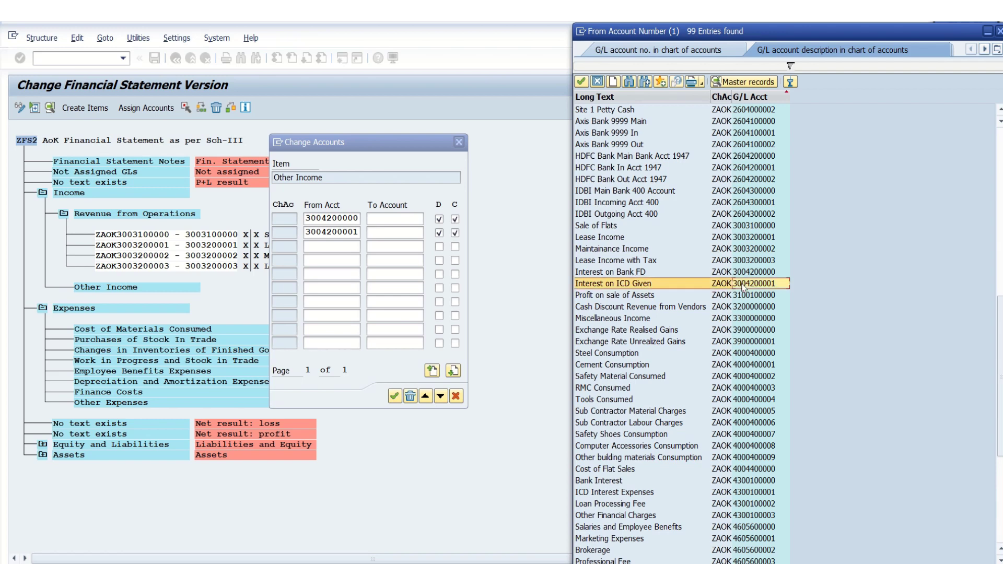
pyautogui.click(749, 295)
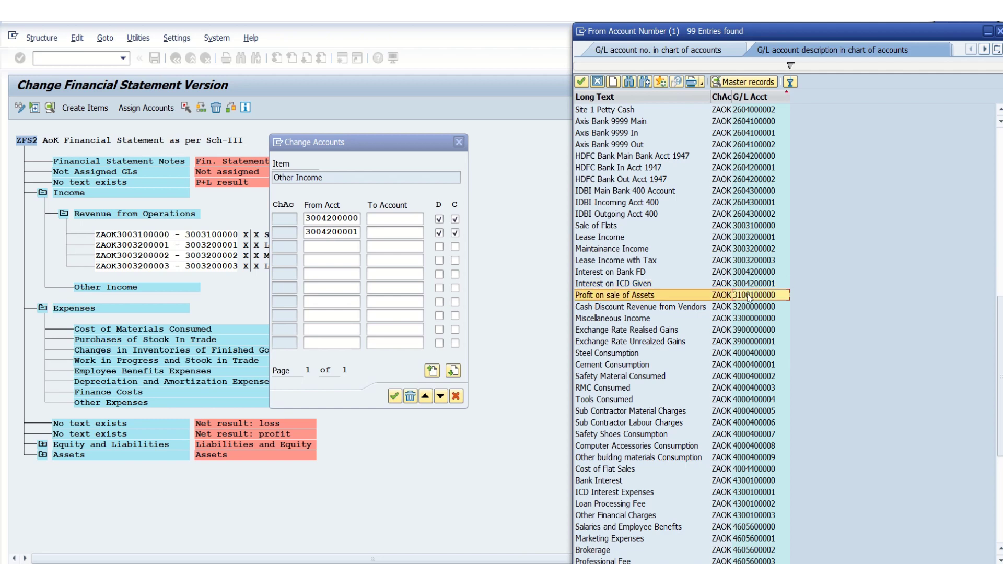
pyautogui.click(748, 296)
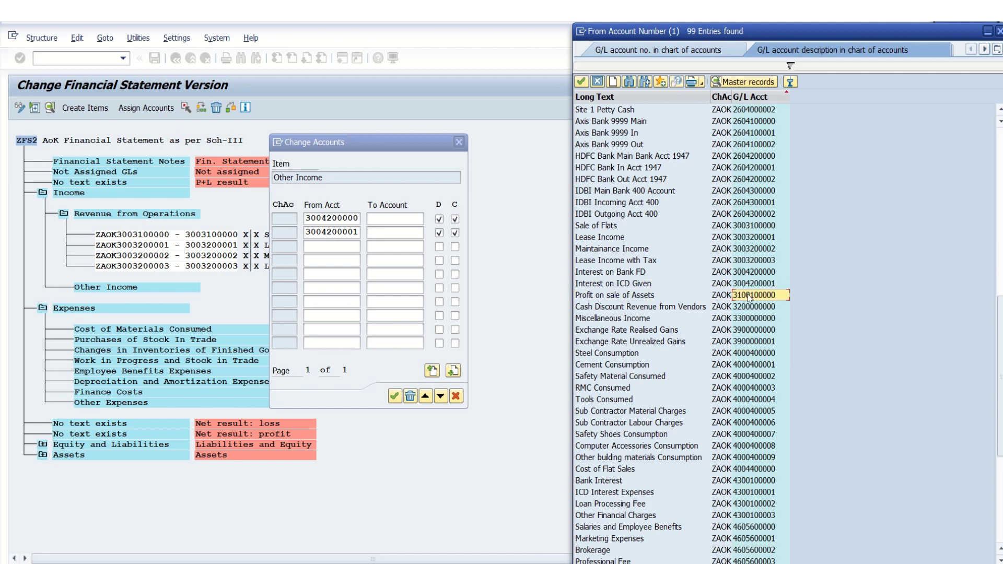
pyautogui.moveTo(749, 296); pyautogui.dragTo(753, 342)
pyautogui.hotkey('ctrl', 'c')
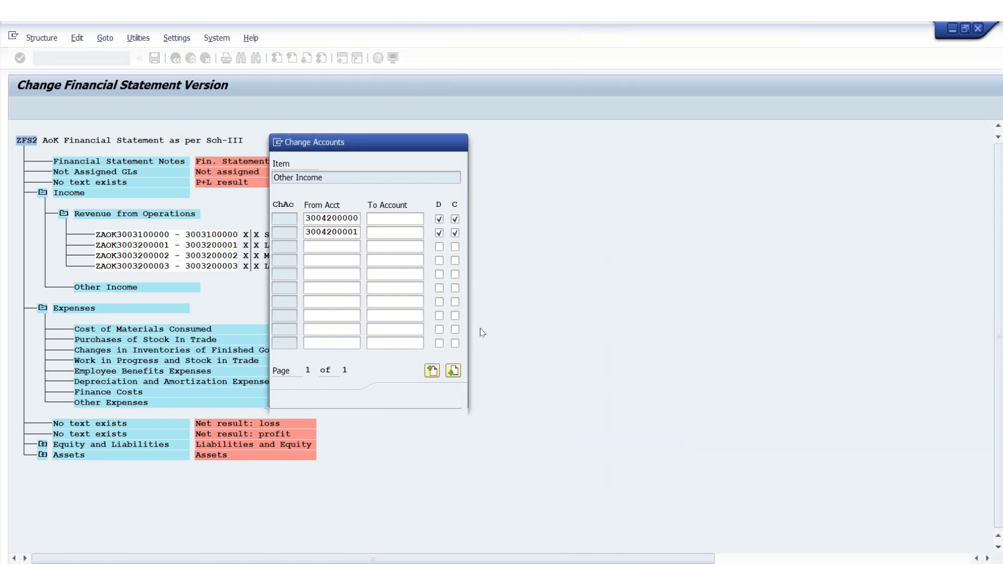
pyautogui.click(345, 248)
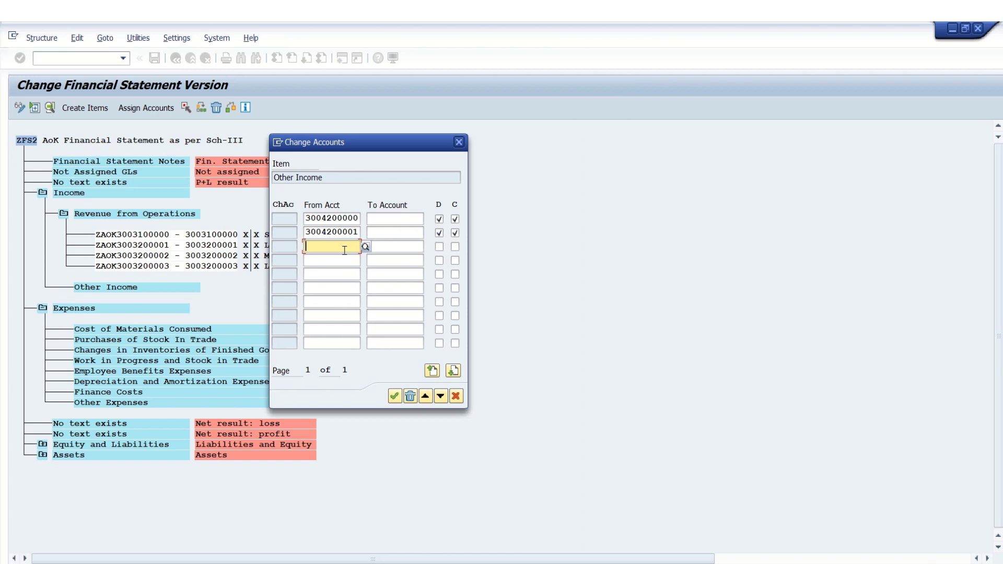
pyautogui.hotkey('ctrl', 'v')
# - Tick debit and credit for the five pasted accounts and confirm all seven assignments
pyautogui.click(440, 246)
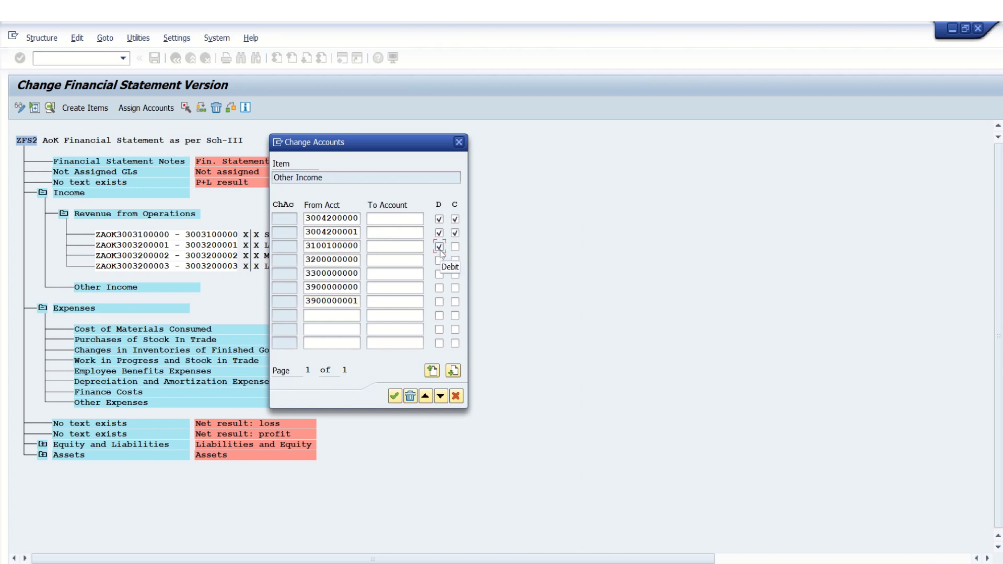
pyautogui.click(455, 247)
pyautogui.click(440, 260)
pyautogui.click(455, 261)
pyautogui.click(439, 274)
pyautogui.click(455, 275)
pyautogui.click(440, 288)
pyautogui.click(455, 288)
pyautogui.click(439, 302)
pyautogui.click(456, 303)
pyautogui.click(395, 396)
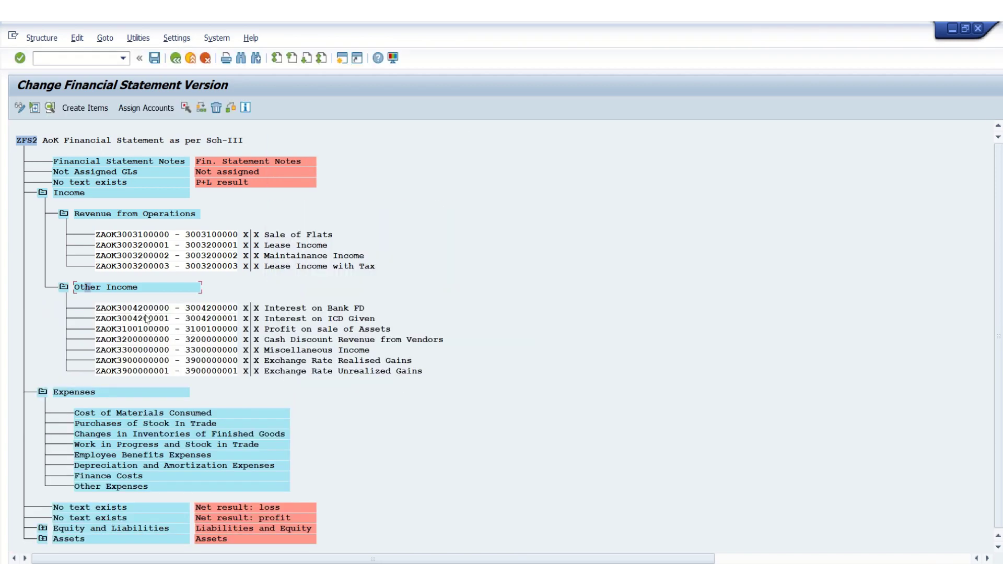
# - Open account assignment for Cost of Materials Consumed and list G/L accounts by number
pyautogui.click(42, 192)
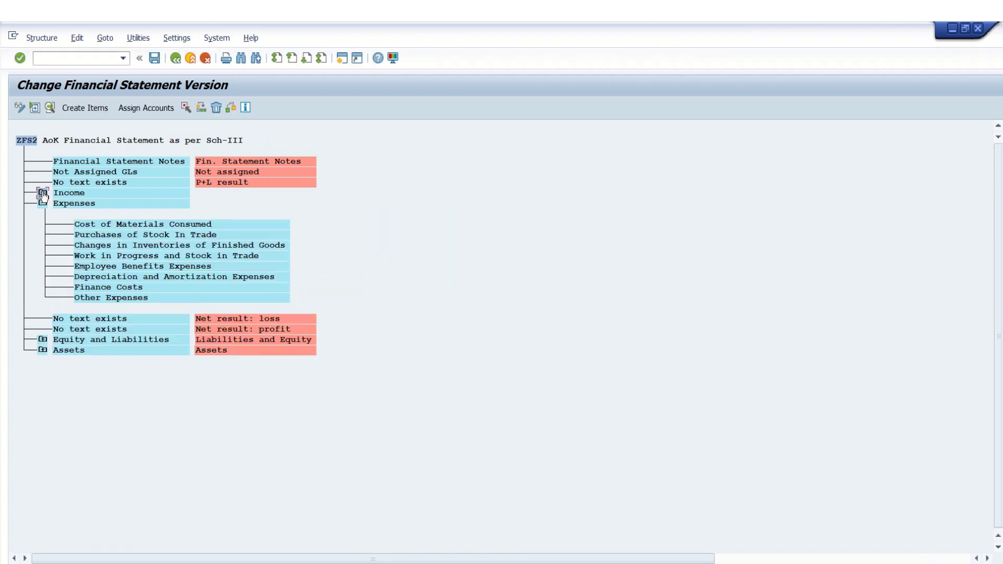
pyautogui.click(106, 225)
pyautogui.click(144, 108)
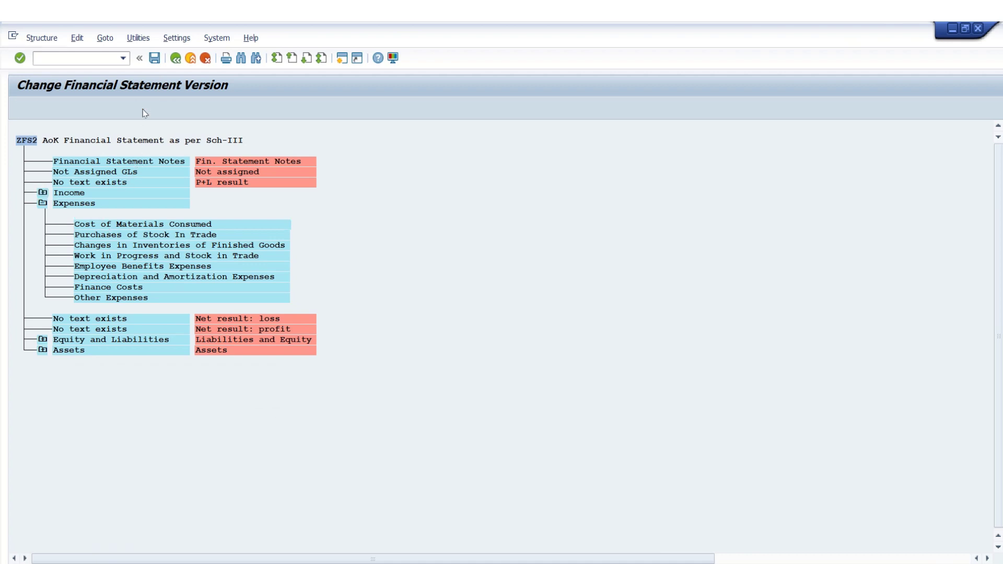
pyautogui.press('F4')
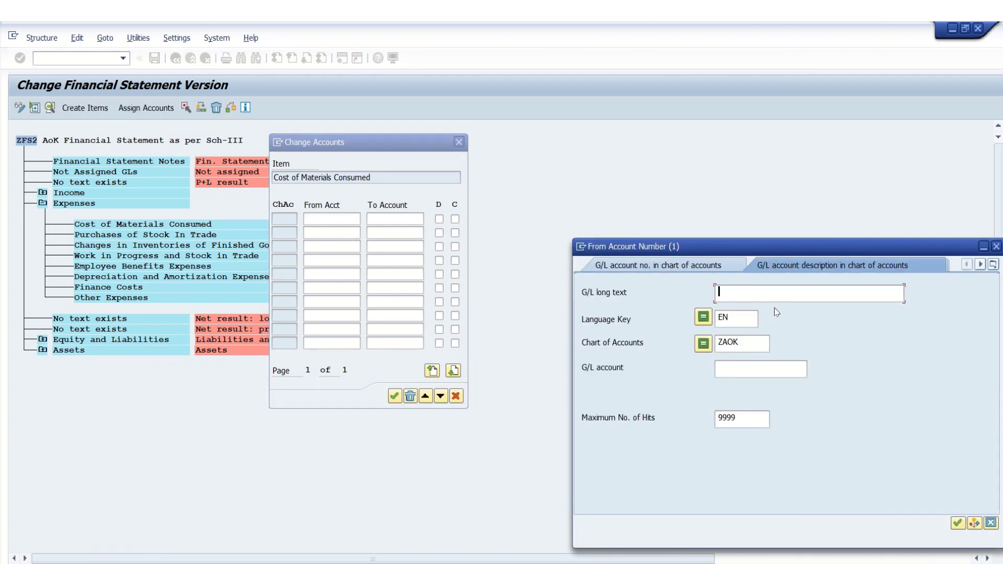
pyautogui.press('Return')
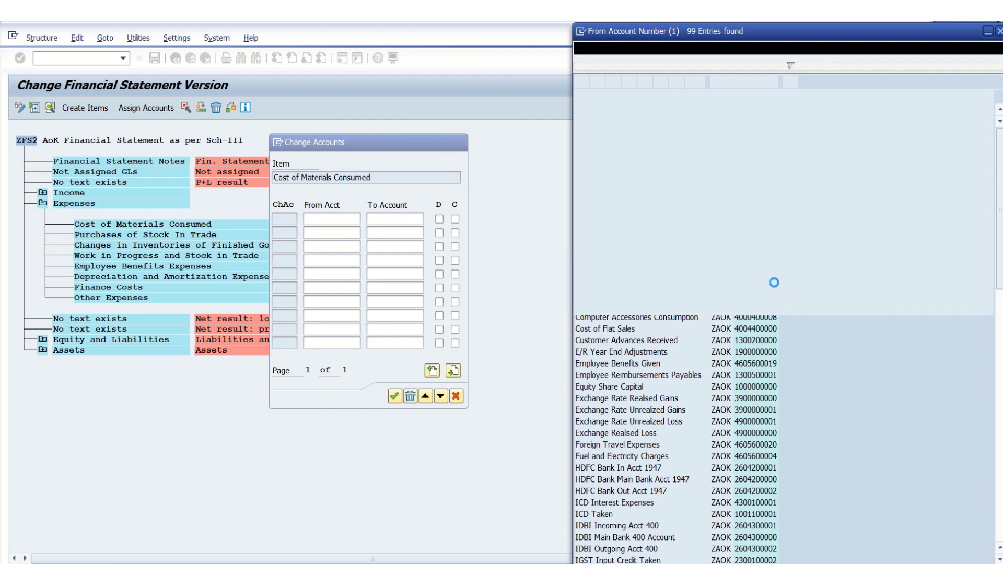
pyautogui.click(753, 96)
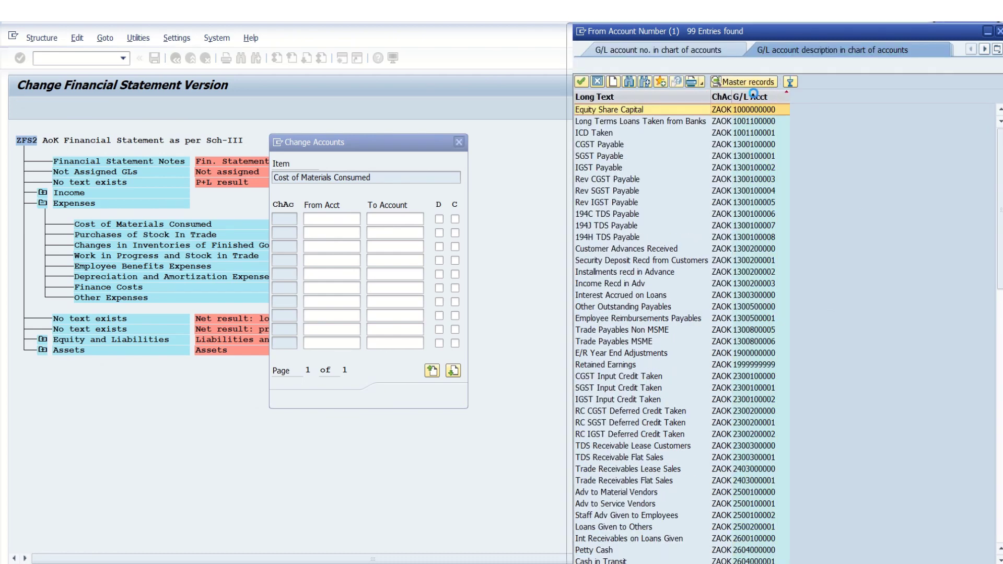
pyautogui.click(1000, 461)
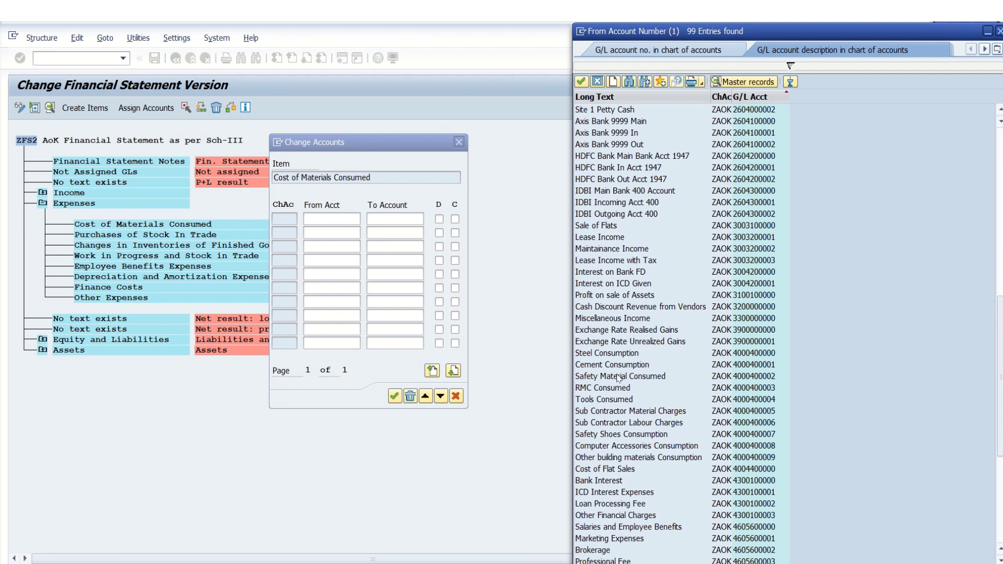
pyautogui.click(741, 357)
pyautogui.press('Down')
pyautogui.press('Down')
pyautogui.press('Down')
pyautogui.press('Down')
pyautogui.press('Down')
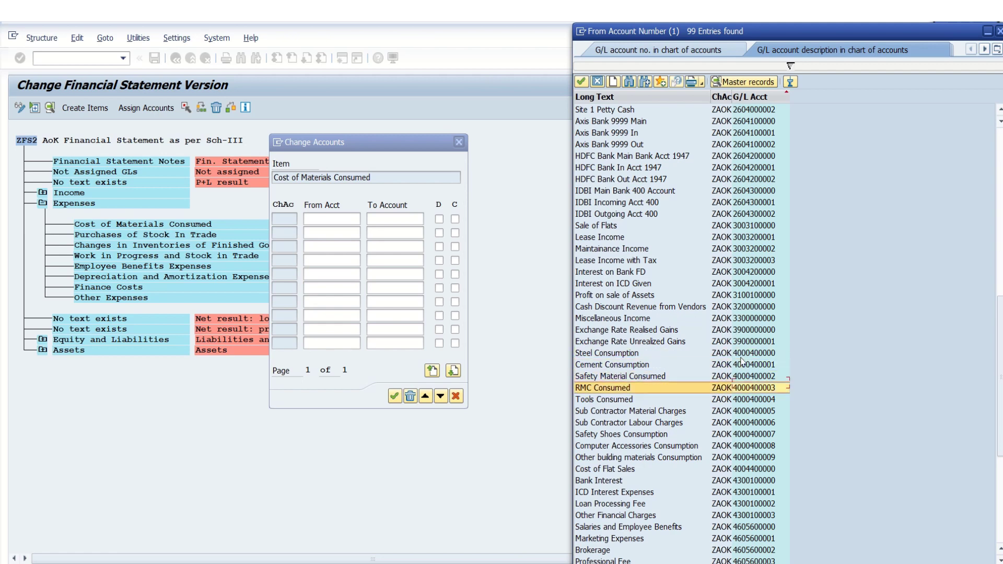
pyautogui.press('Down')
pyautogui.press('Down')
pyautogui.press('Down')
pyautogui.press('Down')
pyautogui.press('Down')
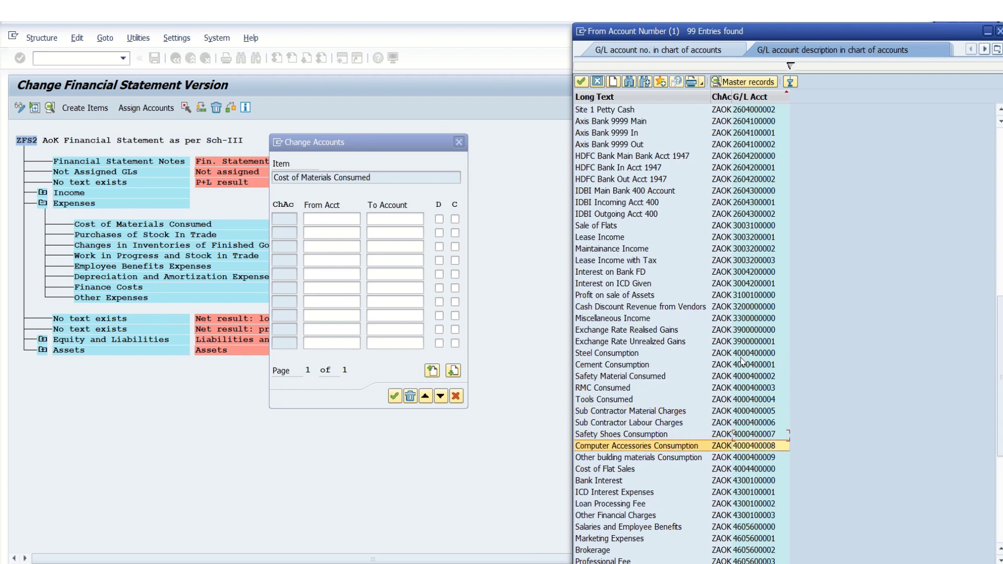
pyautogui.press('Down')
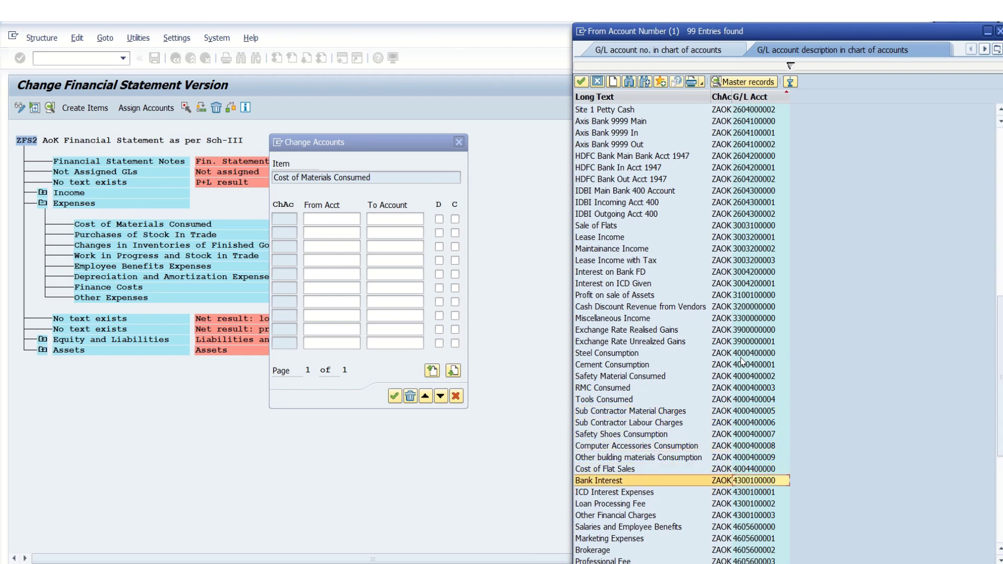
pyautogui.press('Up')
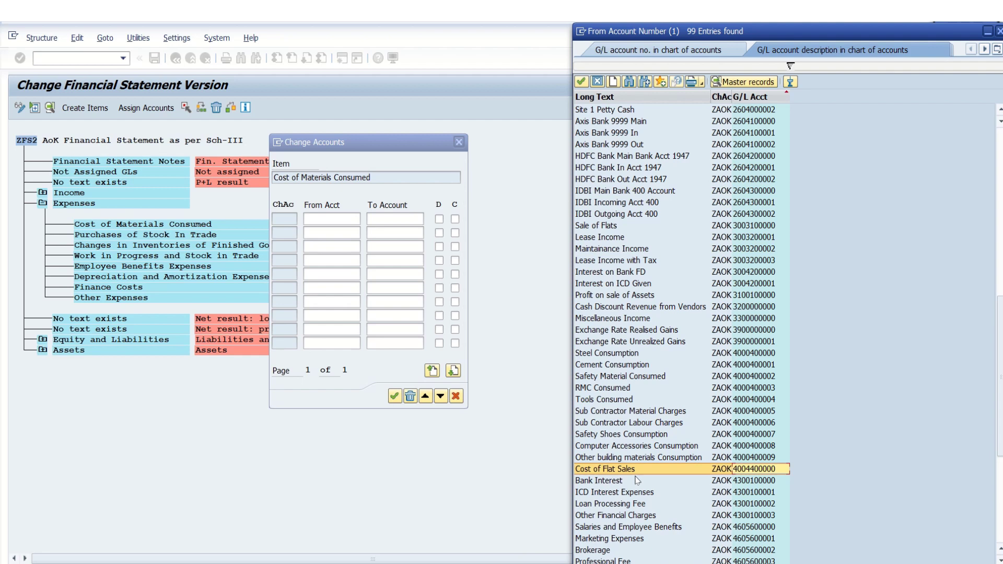
pyautogui.doubleClick(742, 469)
pyautogui.click(439, 219)
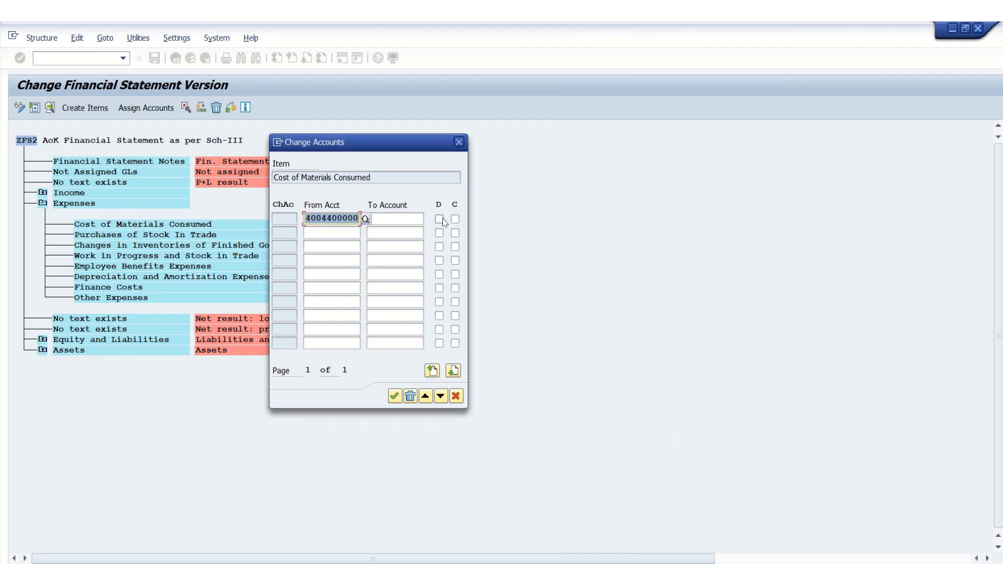
pyautogui.click(455, 220)
# - Browse accounts for a second row without choosing one, then confirm the single assignment
pyautogui.click(354, 228)
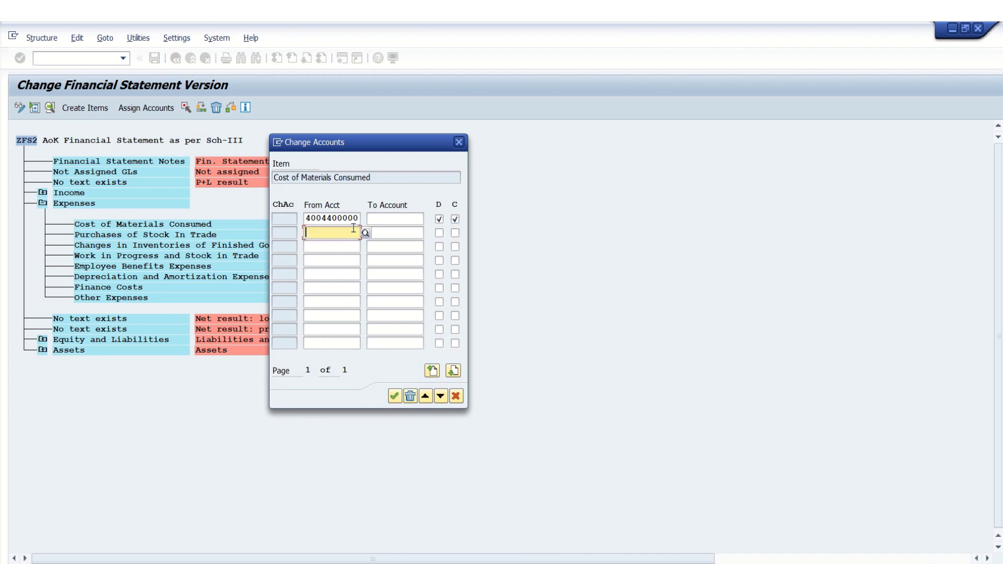
pyautogui.click(365, 233)
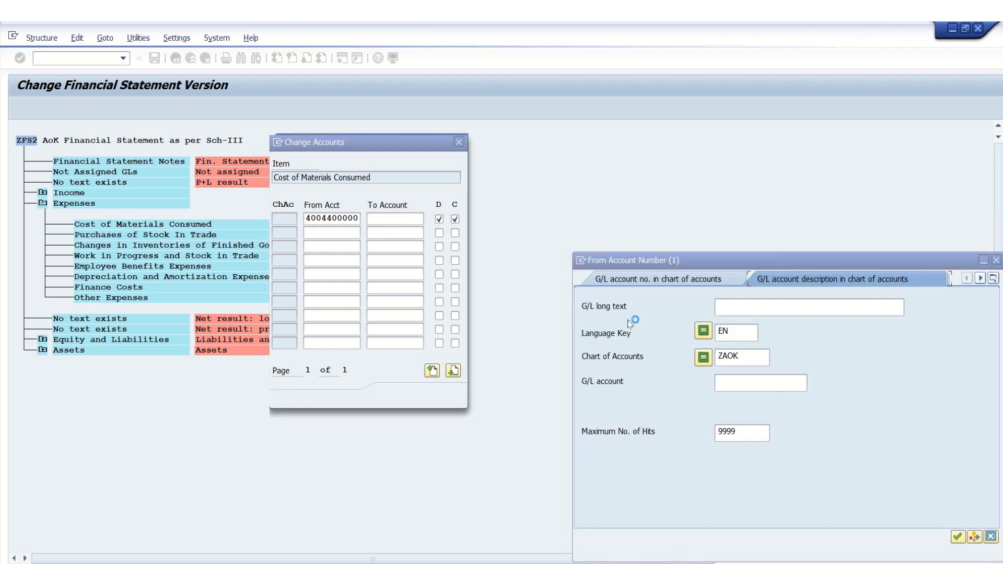
pyautogui.press('Return')
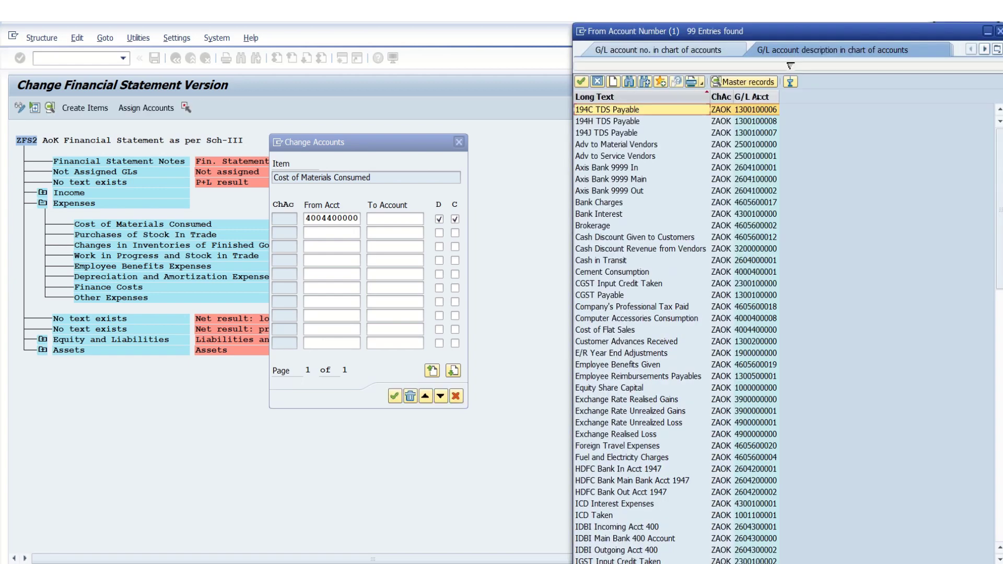
pyautogui.click(759, 97)
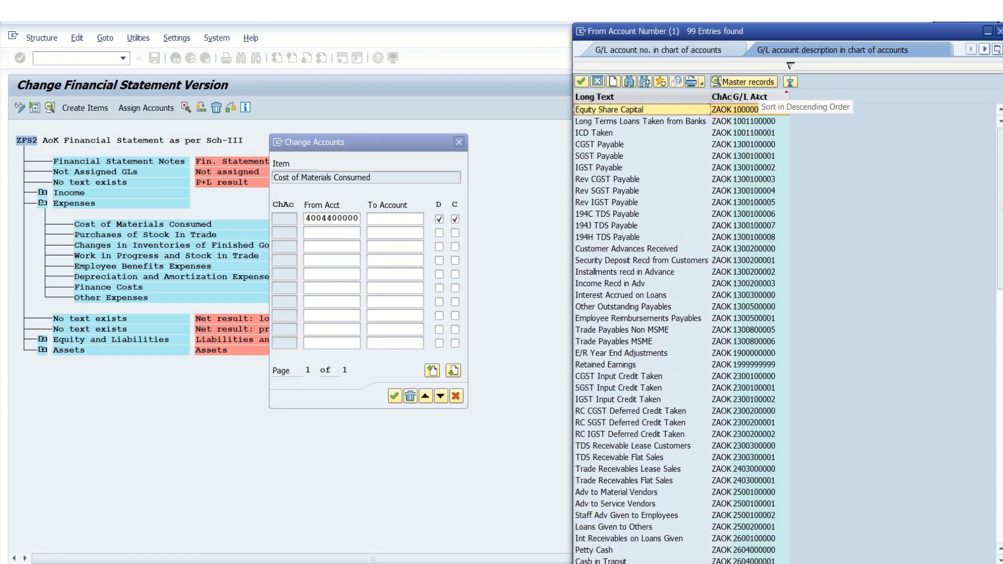
pyautogui.click(1000, 462)
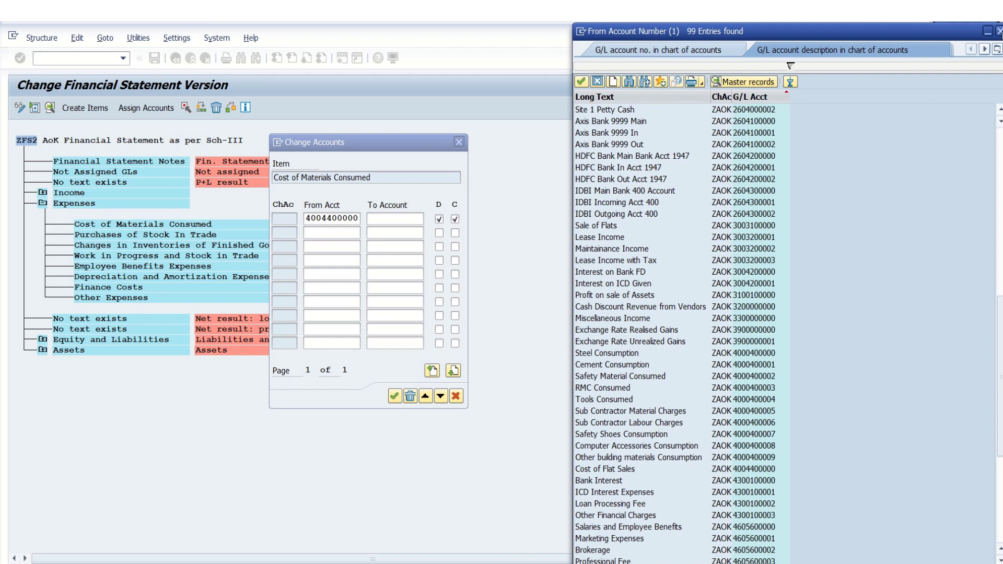
pyautogui.click(999, 31)
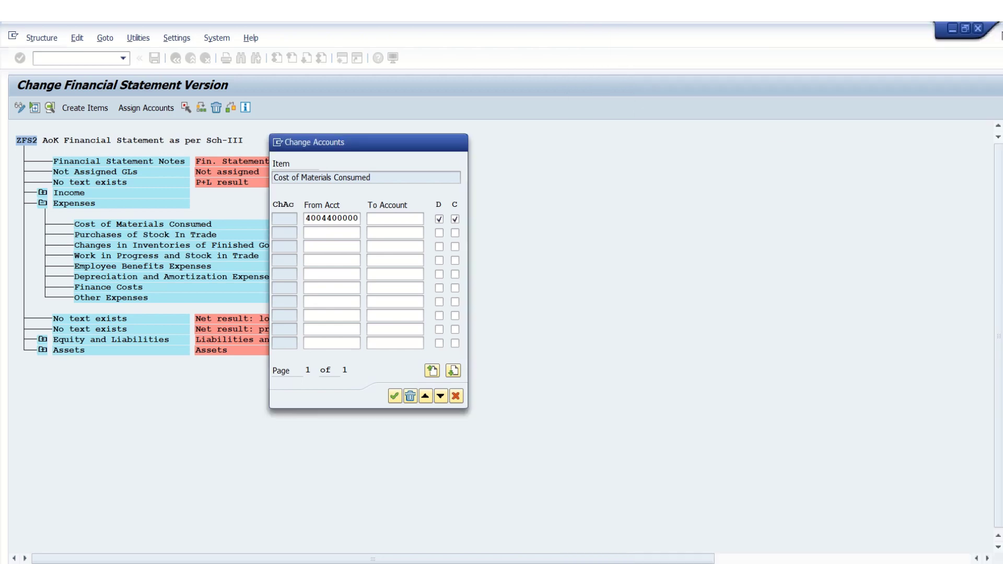
pyautogui.click(396, 397)
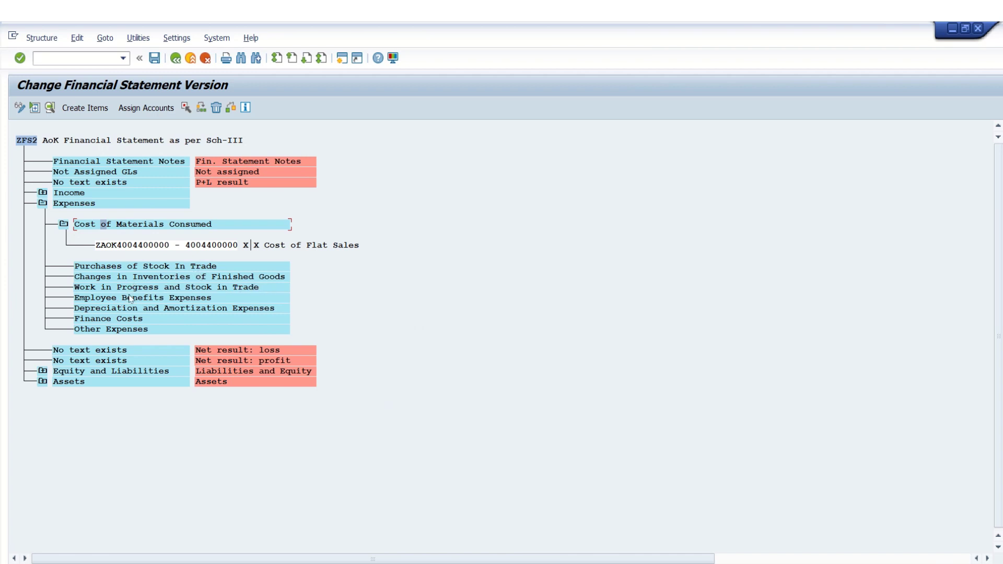
# - Open account assignment for Work in Progress and Stock in Trade and list G/L accounts by number
pyautogui.click(205, 287)
pyautogui.click(152, 107)
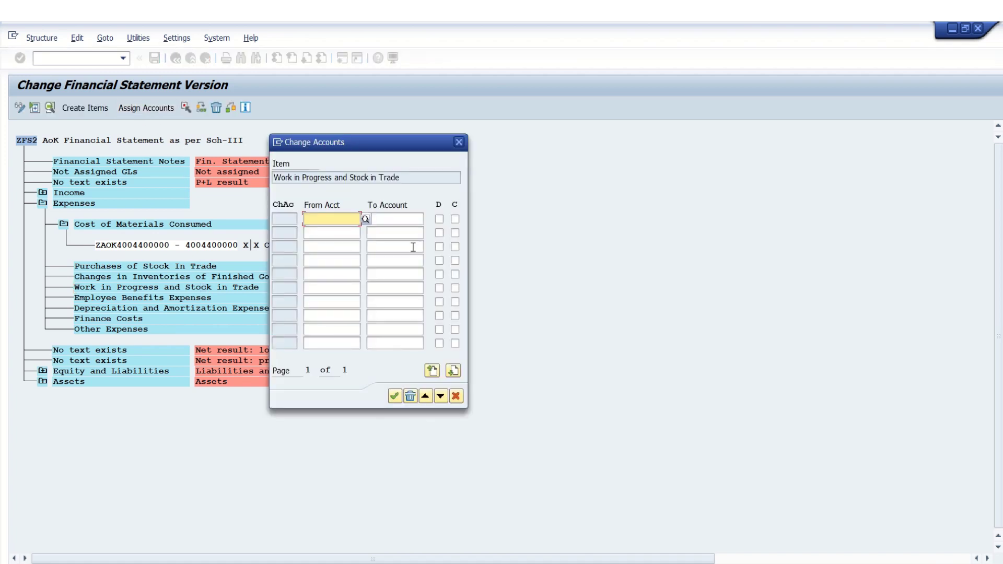
pyautogui.press('F4')
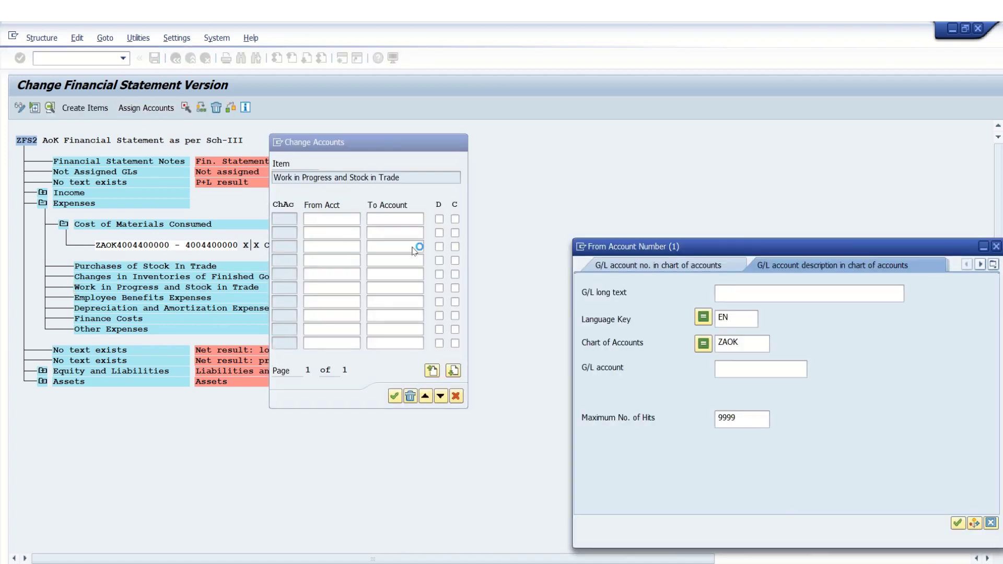
pyautogui.press('Return')
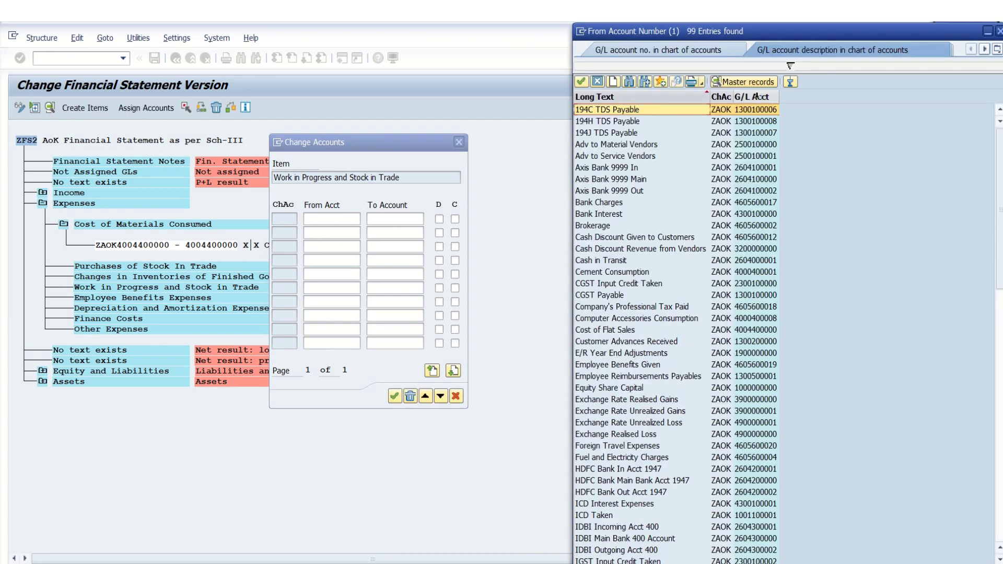
pyautogui.click(759, 97)
pyautogui.click(1000, 470)
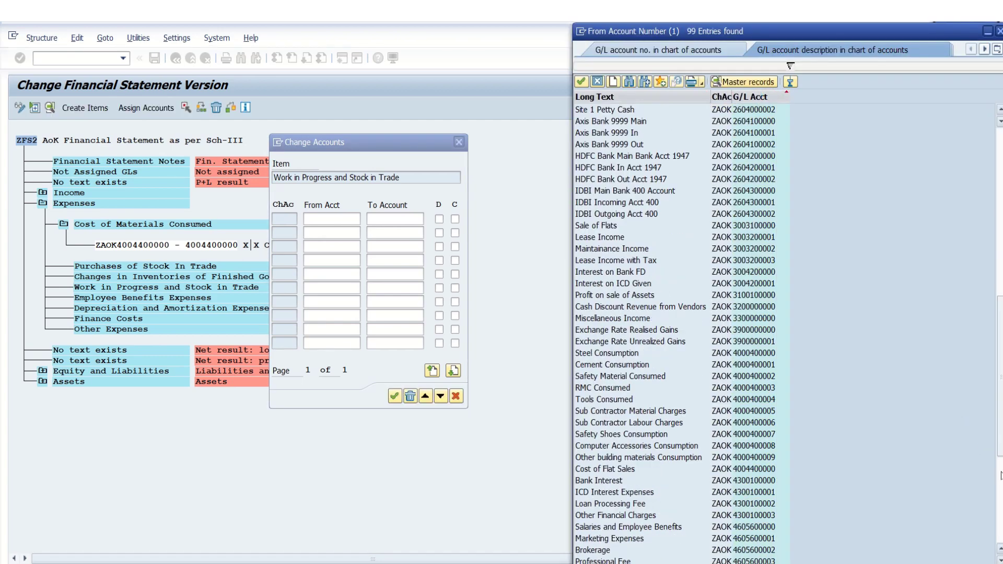
pyautogui.click(754, 354)
pyautogui.click(753, 354)
pyautogui.moveTo(754, 357); pyautogui.dragTo(765, 470)
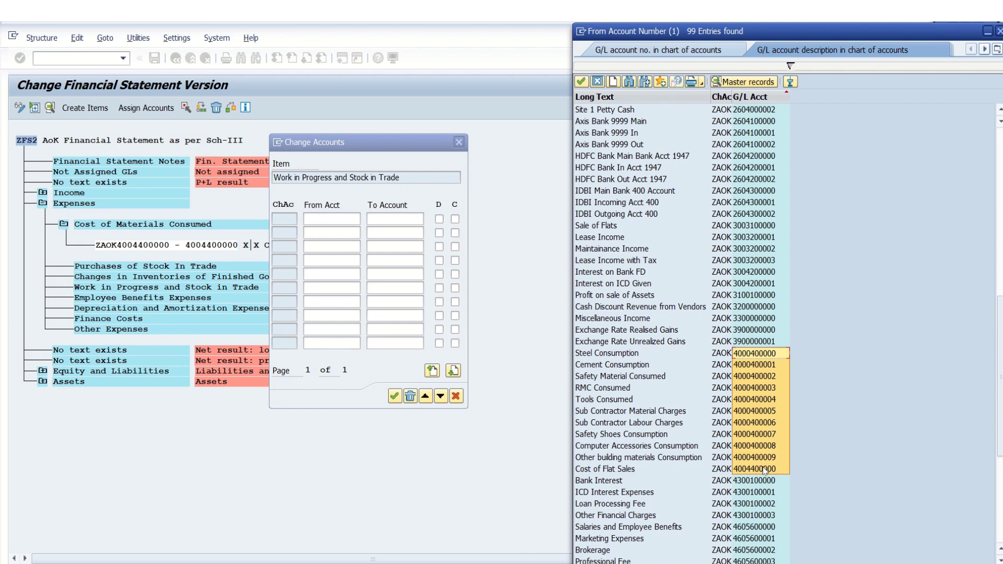
pyautogui.moveTo(764, 471); pyautogui.dragTo(764, 460)
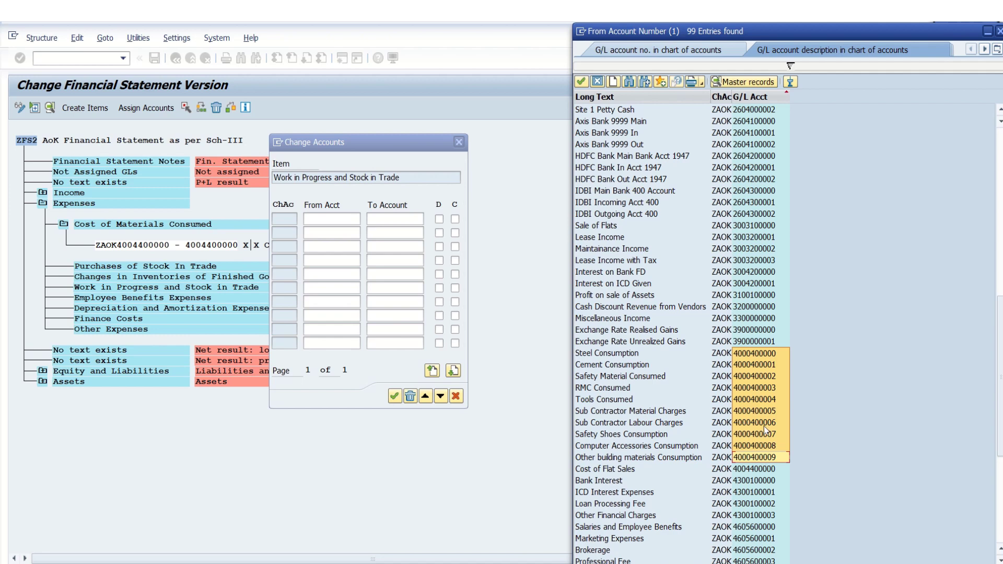
pyautogui.hotkey('ctrl', 'c')
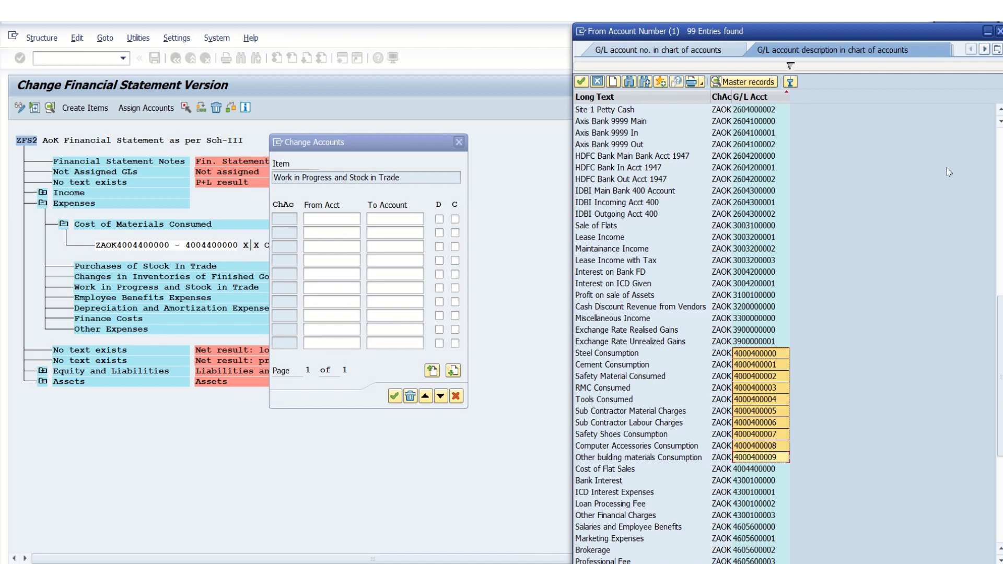
pyautogui.click(1000, 31)
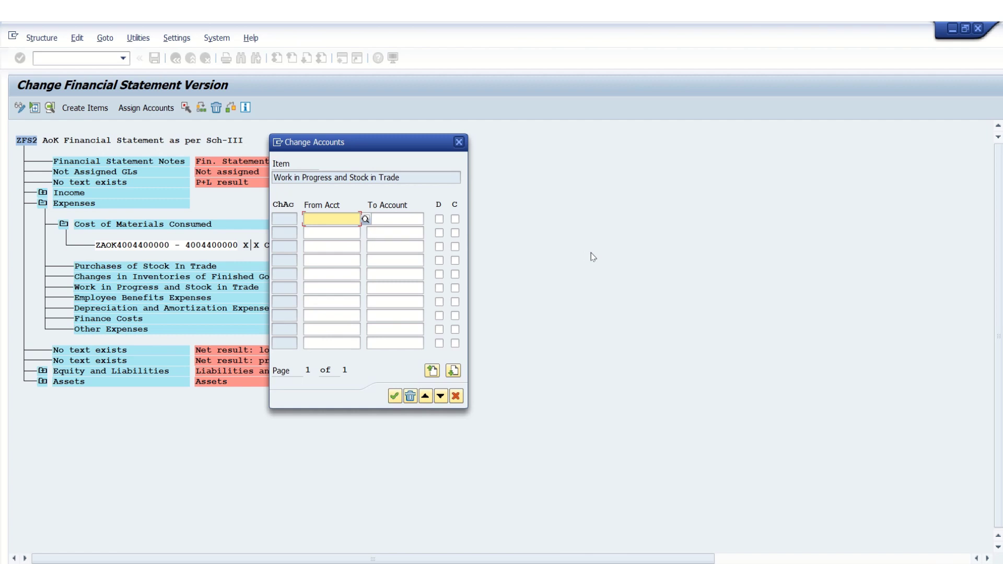
pyautogui.hotkey('ctrl', 'v')
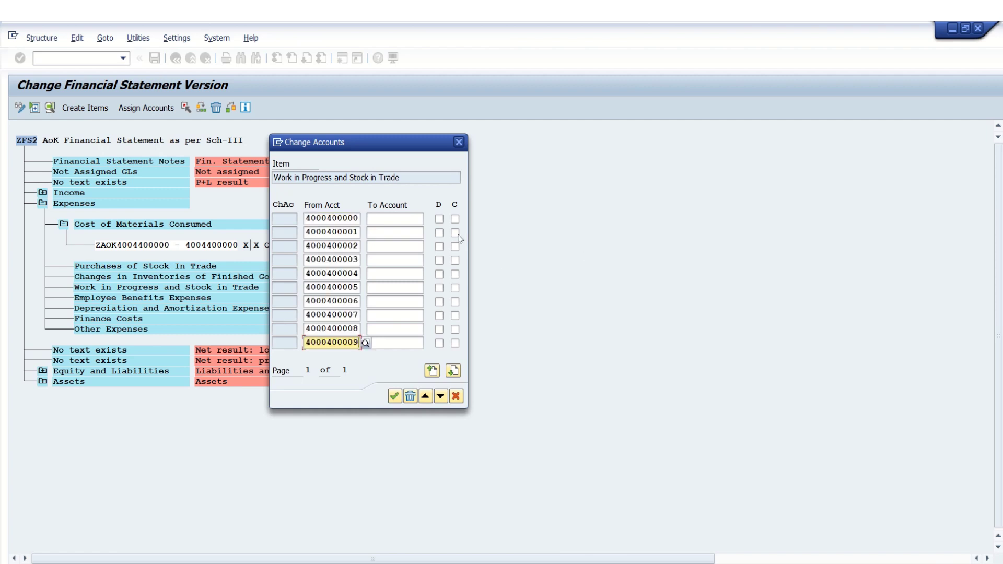
pyautogui.click(439, 219)
pyautogui.click(456, 220)
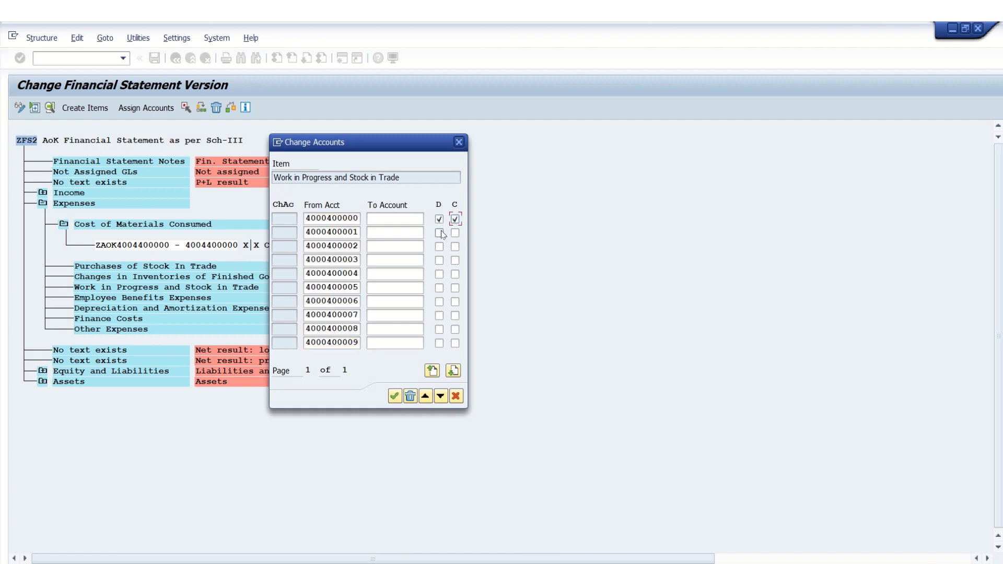
pyautogui.click(439, 247)
pyautogui.click(455, 247)
pyautogui.click(439, 261)
pyautogui.click(455, 260)
pyautogui.click(439, 274)
pyautogui.click(455, 274)
pyautogui.click(439, 288)
pyautogui.click(455, 288)
pyautogui.click(440, 302)
pyautogui.click(455, 302)
pyautogui.click(439, 315)
pyautogui.click(455, 315)
pyautogui.click(440, 329)
pyautogui.click(455, 329)
pyautogui.click(439, 343)
pyautogui.click(456, 343)
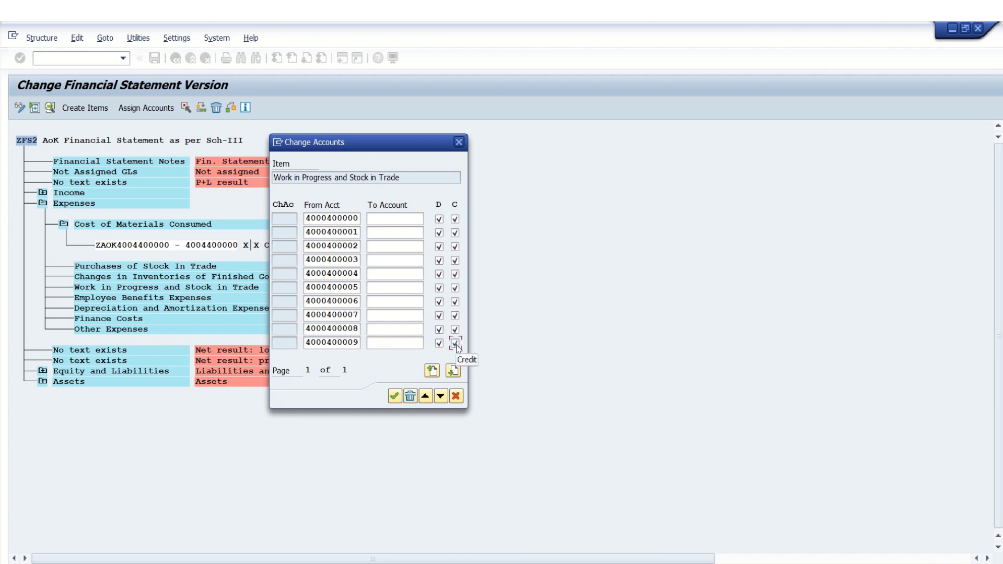
pyautogui.click(395, 397)
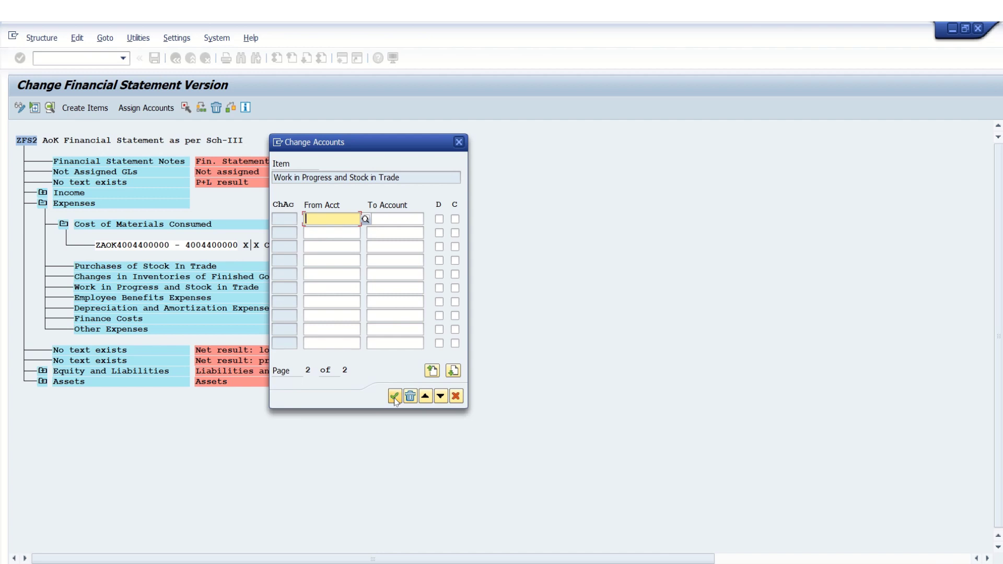
pyautogui.click(395, 397)
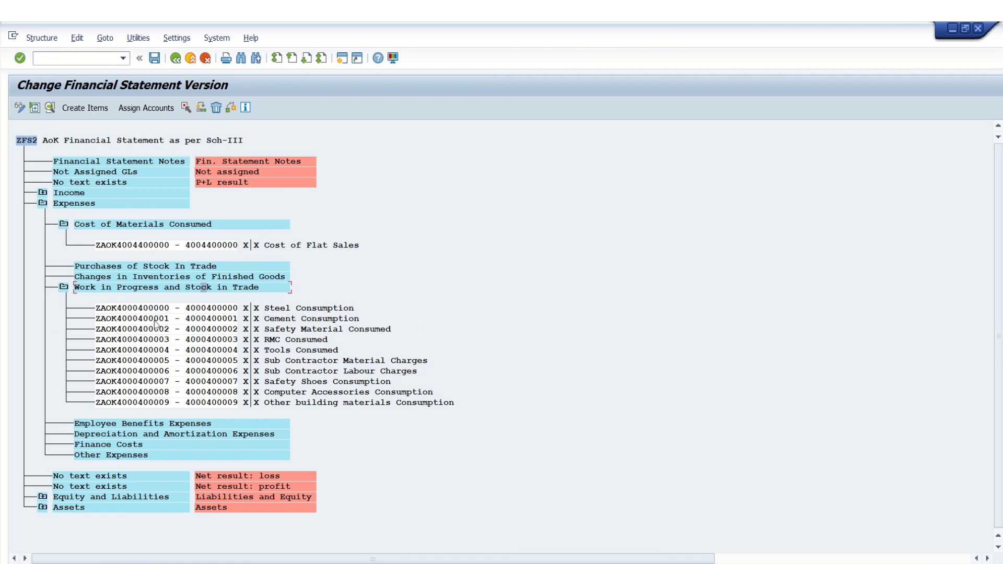
# - Collapse the finished items and open account assignment for Employee Benefits Expenses
pyautogui.click(63, 286)
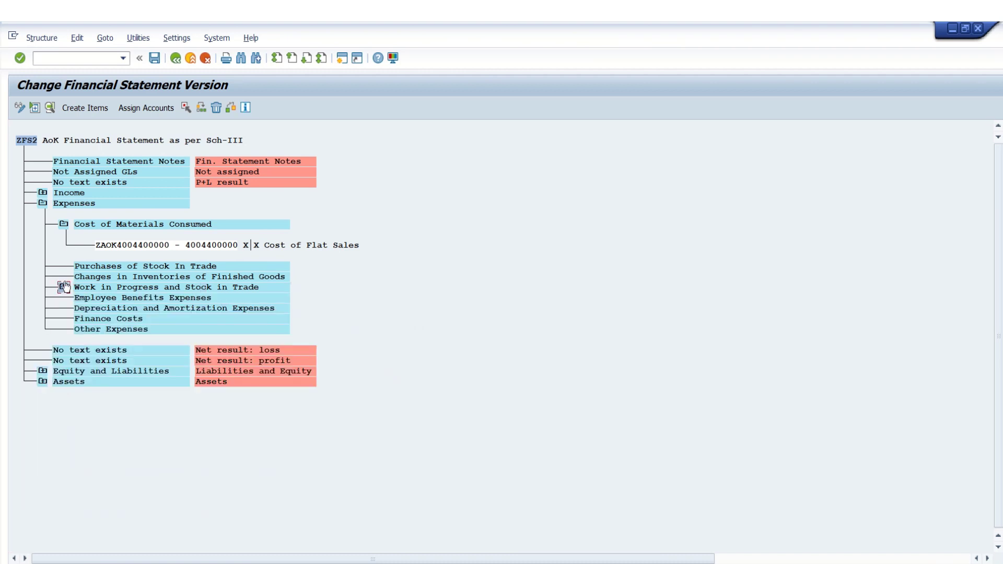
pyautogui.click(63, 225)
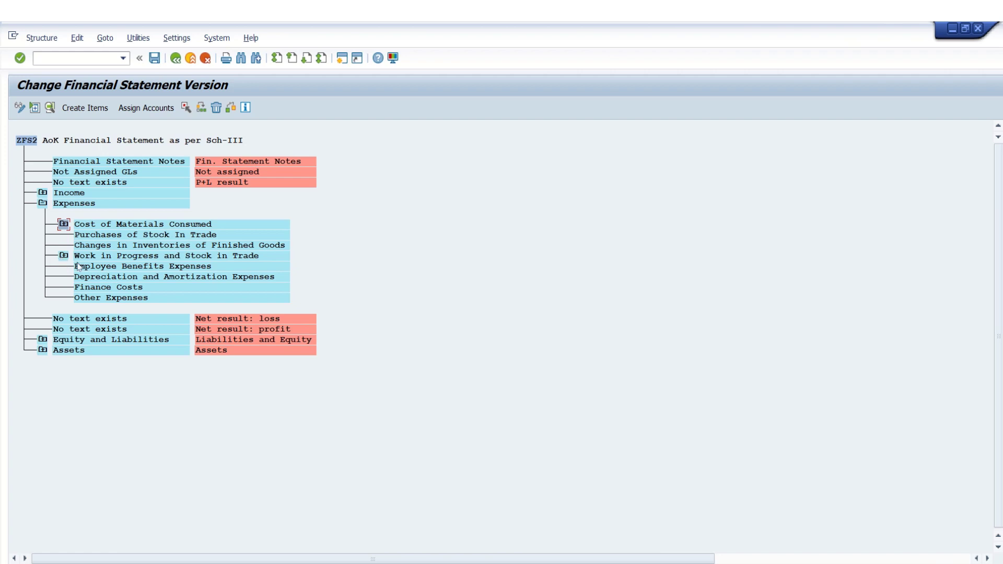
pyautogui.click(93, 267)
pyautogui.click(145, 108)
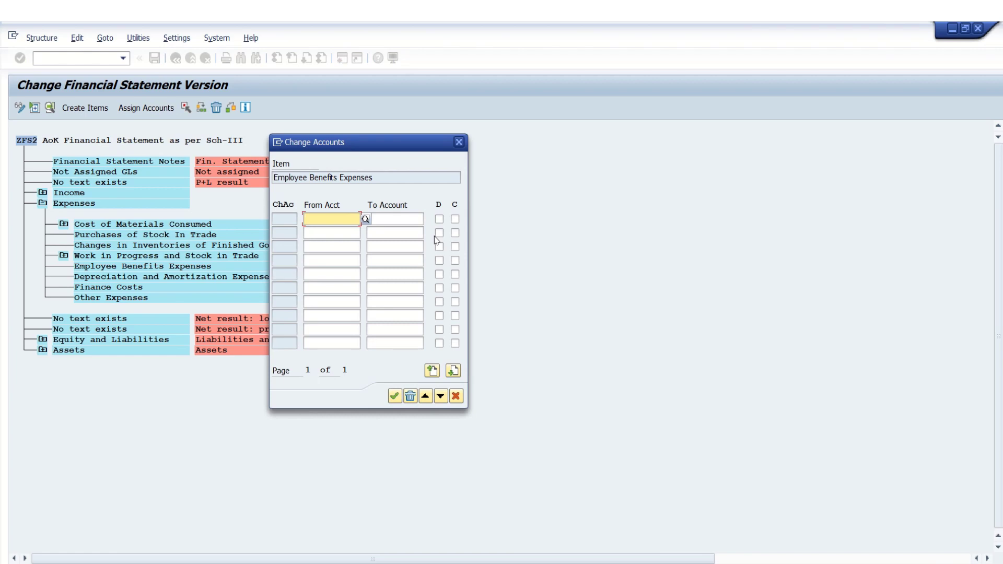
# - List all G/L accounts in the From Acct search, sorted by account number
pyautogui.press('F4')
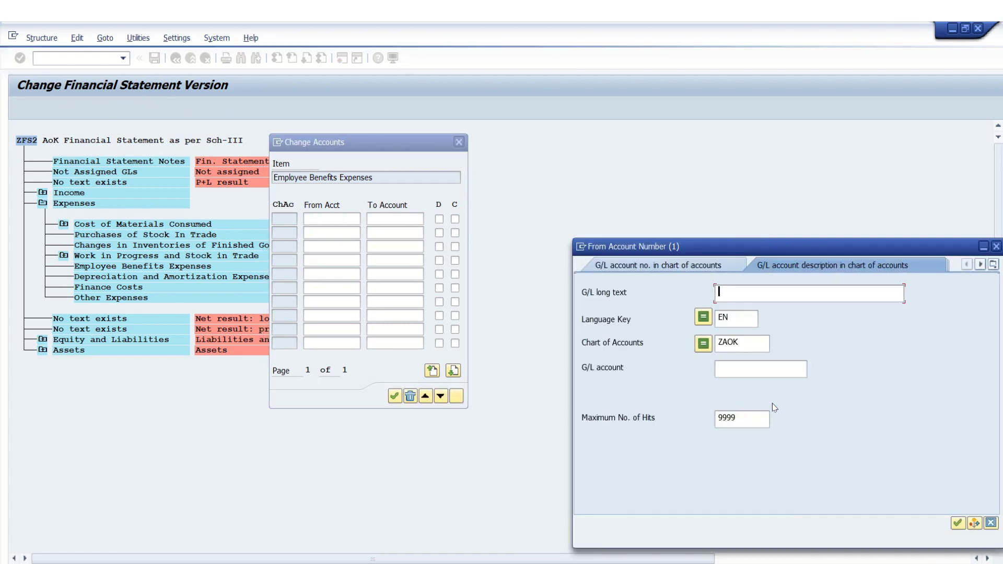
pyautogui.press('Return')
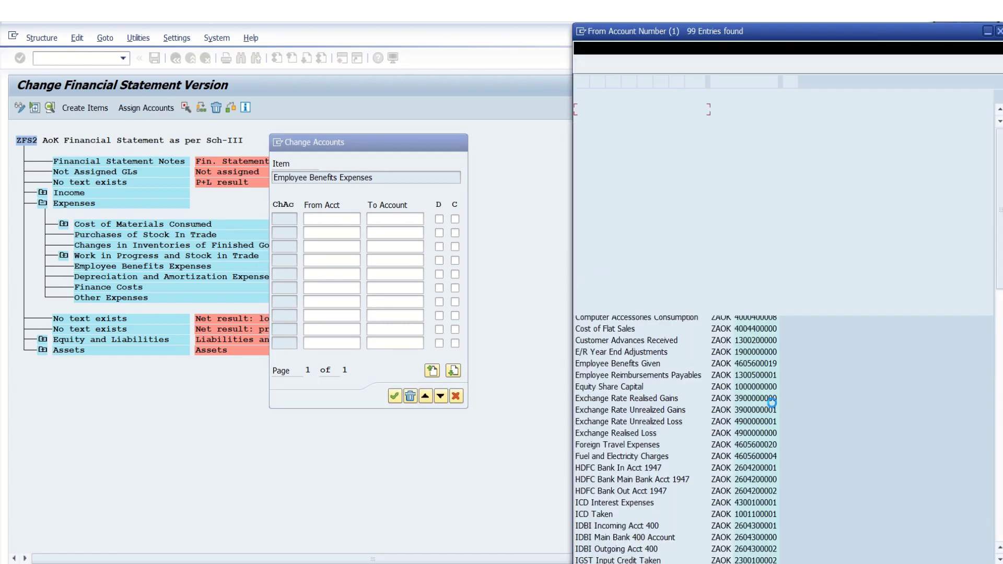
pyautogui.click(763, 96)
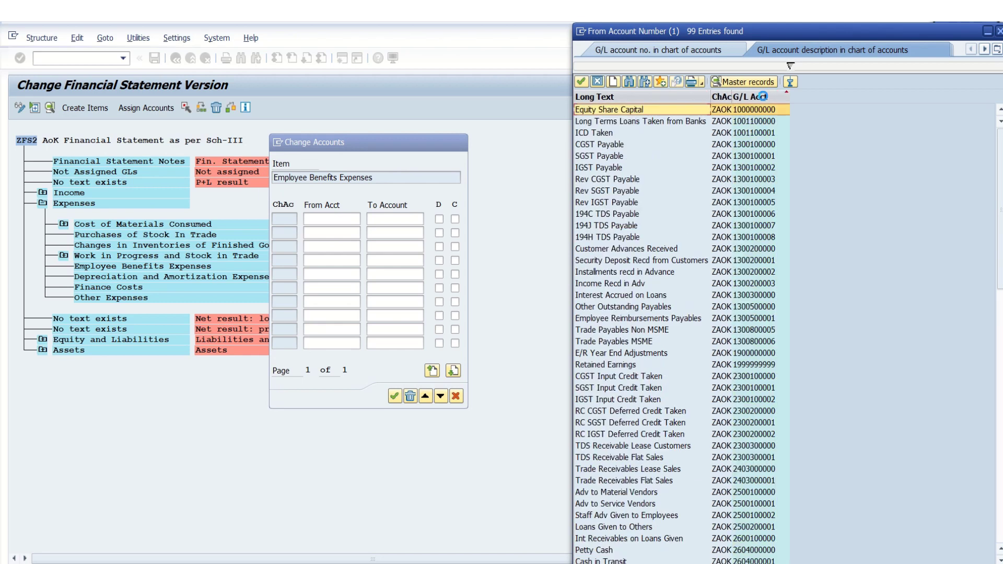
pyautogui.click(1000, 424)
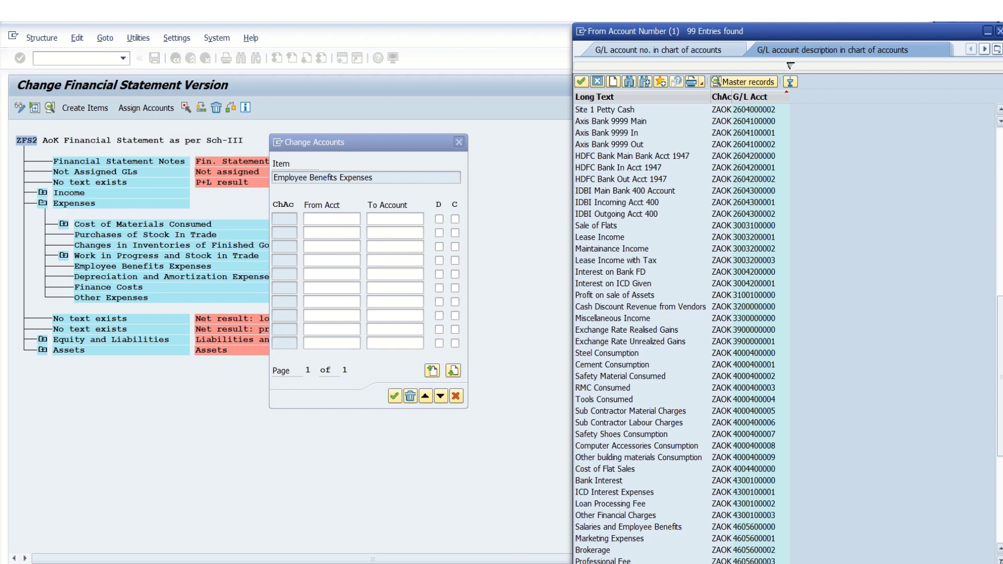
pyautogui.scroll(-3, 679, 335)
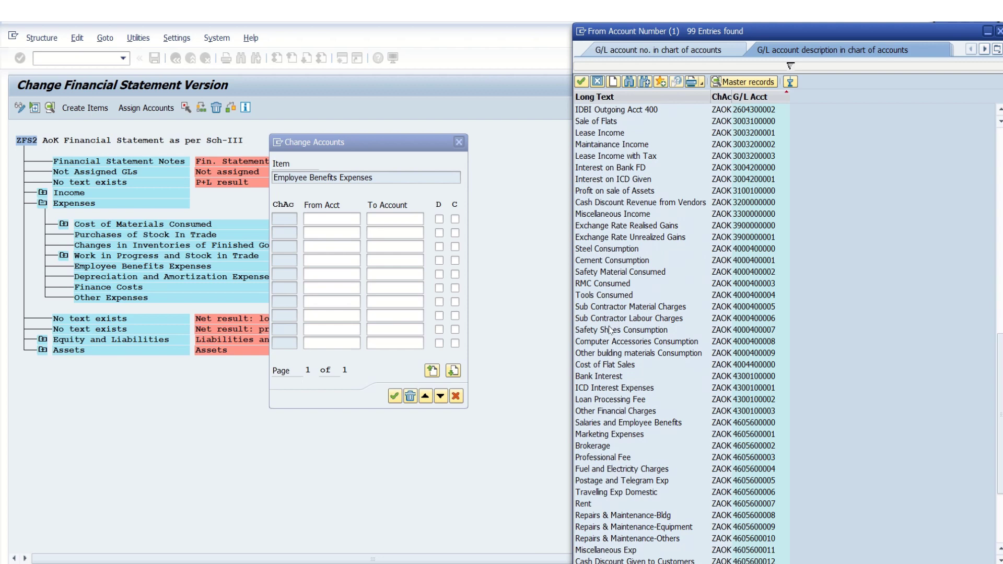
pyautogui.click(741, 380)
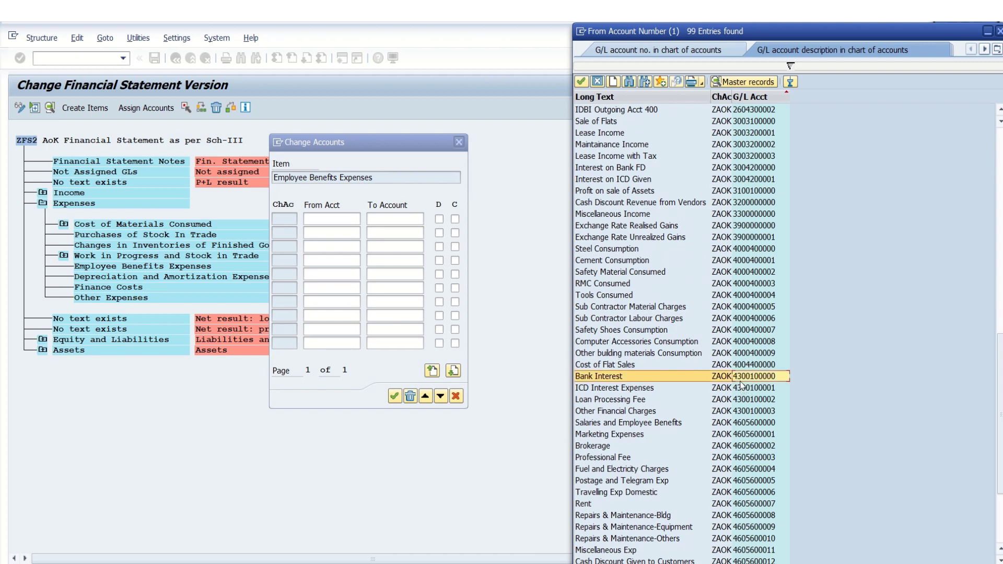
pyautogui.press('Down')
pyautogui.press('Down')
pyautogui.press('Down')
pyautogui.press('Down')
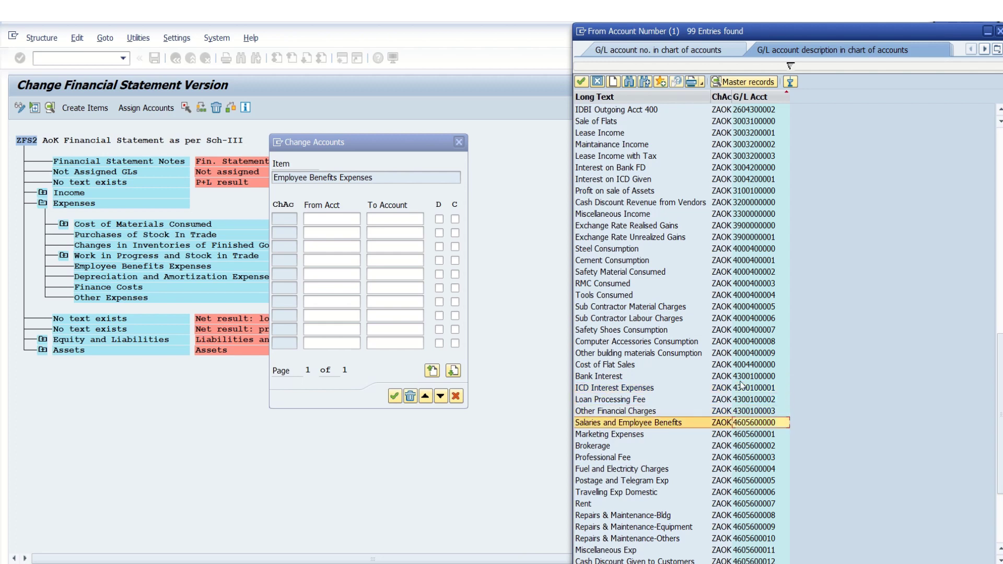
pyautogui.press('Down')
pyautogui.press('Down')
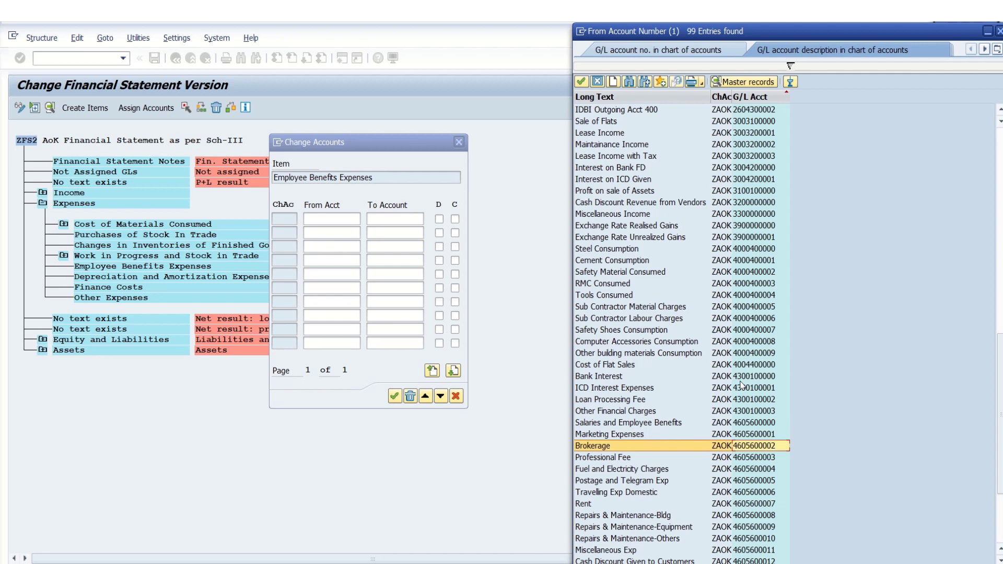
pyautogui.press('Down')
pyautogui.press('Down')
pyautogui.press('Down')
pyautogui.press('Down')
pyautogui.press('Down')
pyautogui.press('Down')
pyautogui.press('Down')
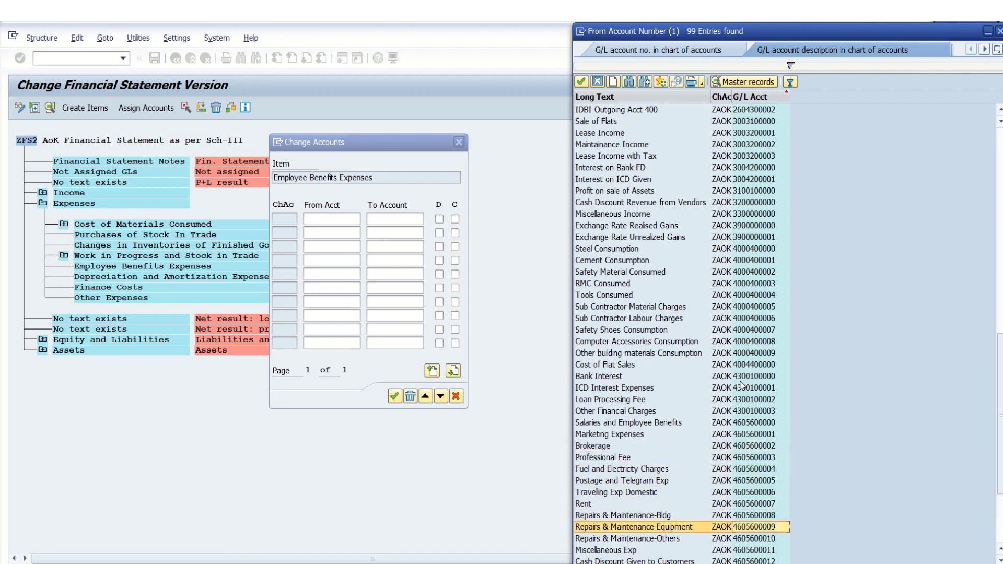
pyautogui.press('Down')
pyautogui.press('Down')
pyautogui.press('Down')
pyautogui.press('Down')
pyautogui.press('Down')
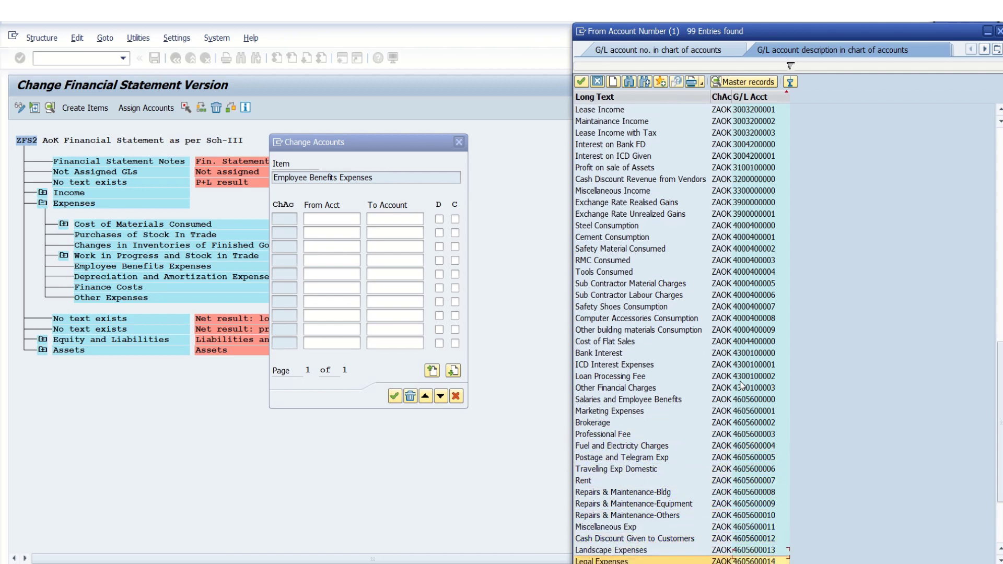
pyautogui.press('Down')
pyautogui.press('Down')
pyautogui.press('Down')
pyautogui.press('Down')
pyautogui.press('Down')
pyautogui.press('Down')
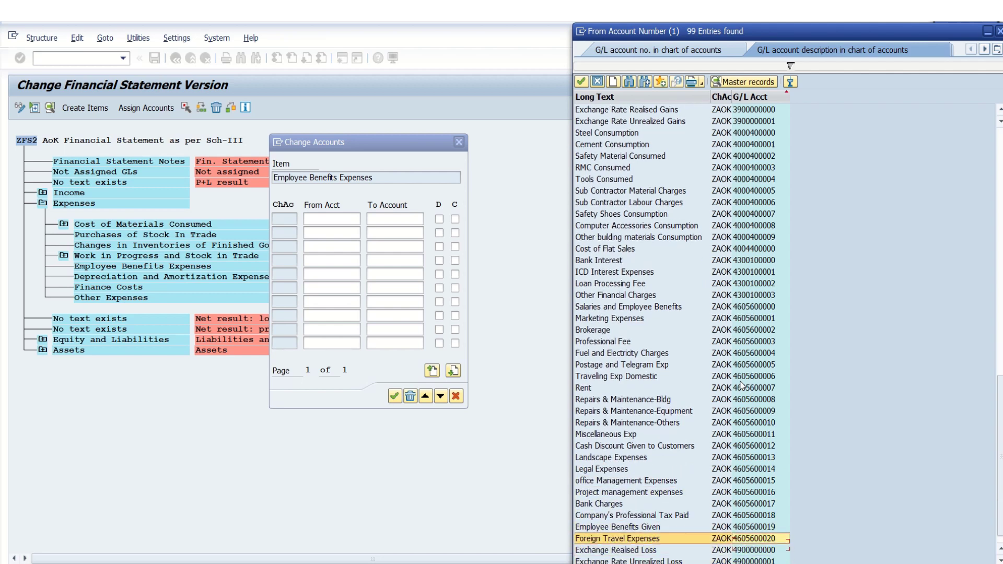
pyautogui.press('Up')
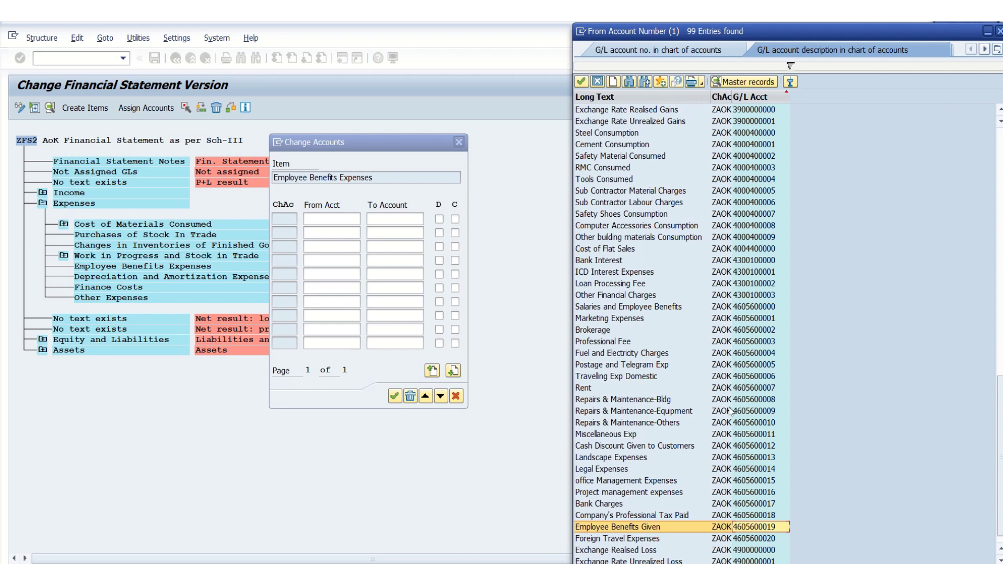
pyautogui.doubleClick(660, 308)
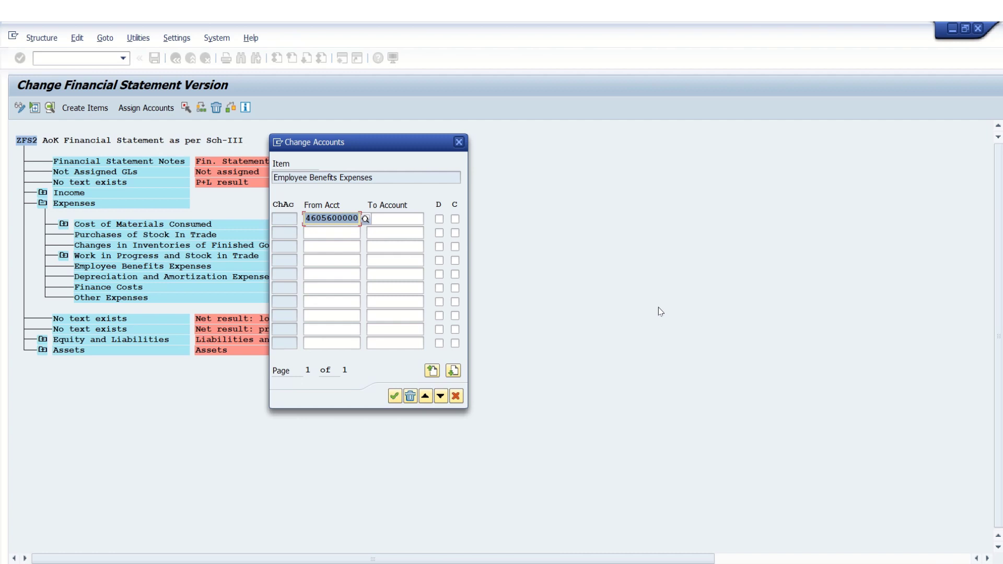
pyautogui.click(439, 220)
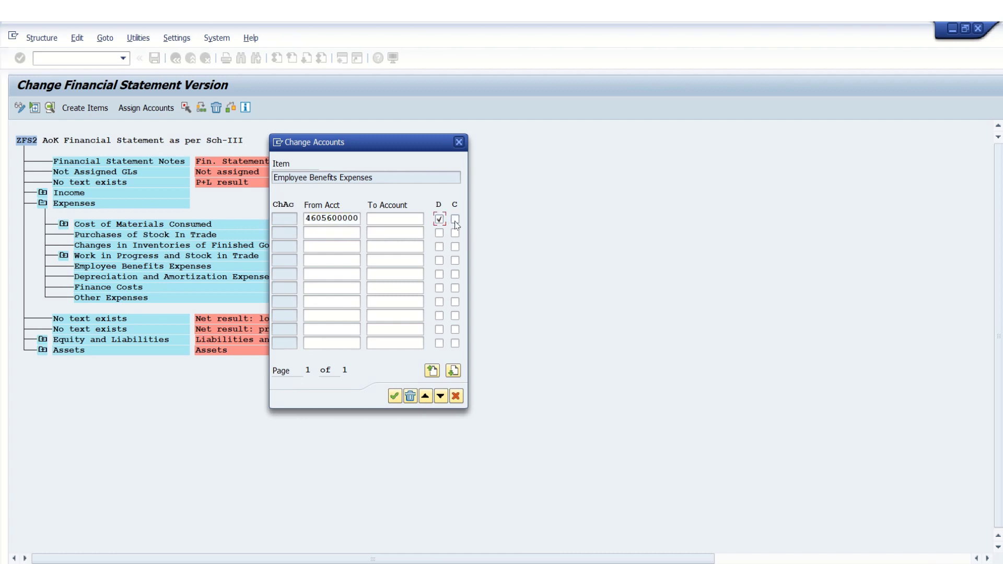
pyautogui.click(456, 220)
pyautogui.click(346, 231)
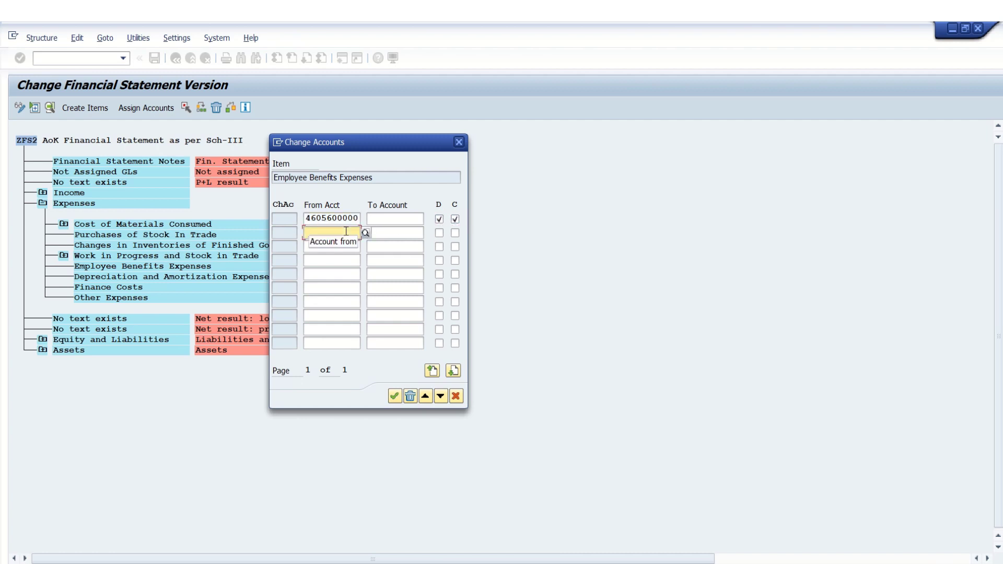
pyautogui.click(365, 233)
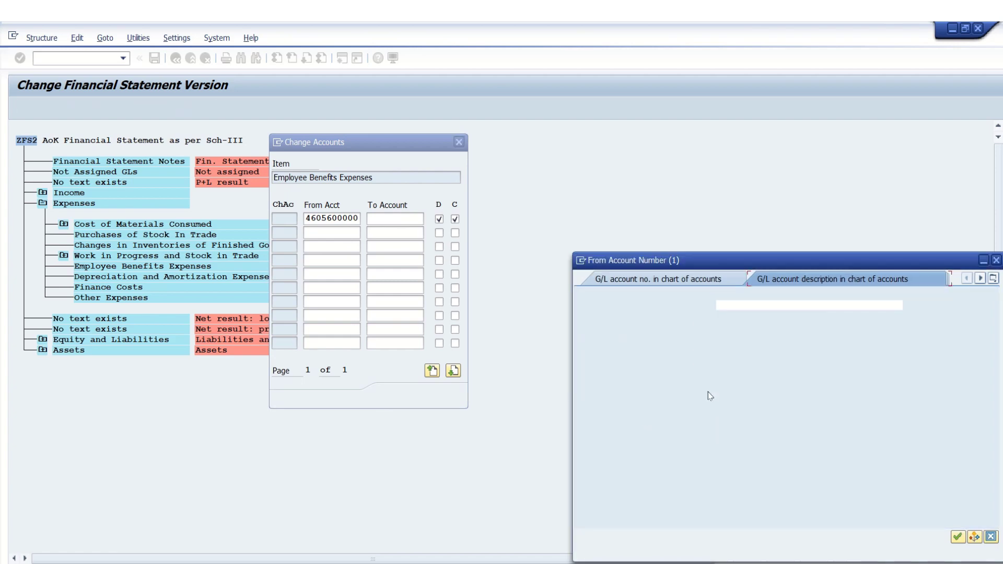
pyautogui.press('Return')
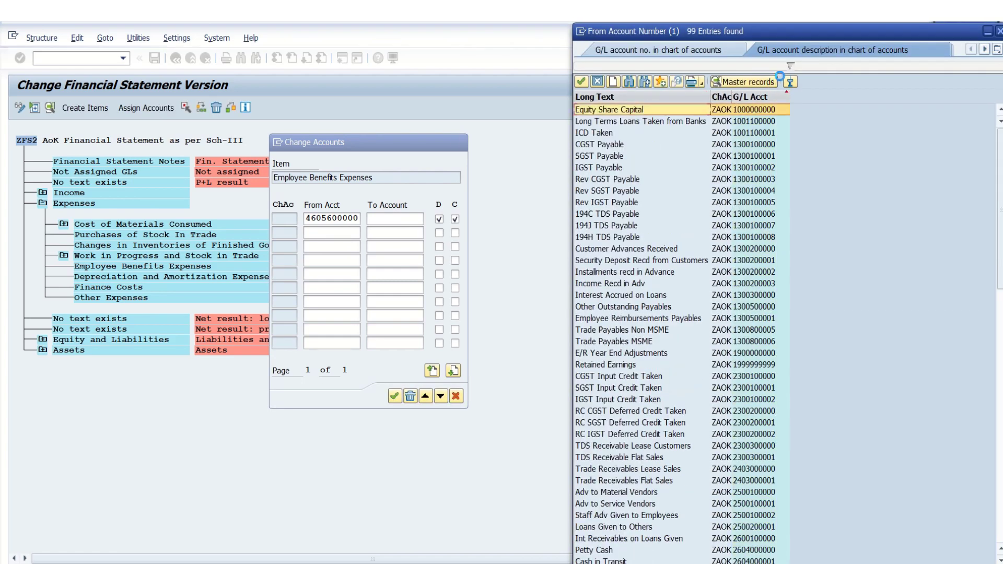
pyautogui.click(790, 81)
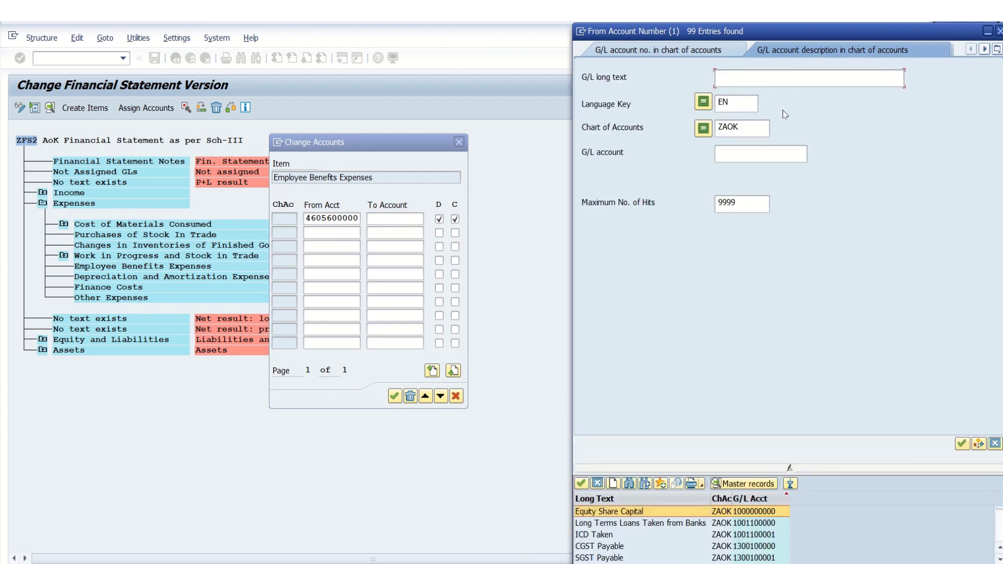
pyautogui.write('*benefits*')
pyautogui.press('Return')
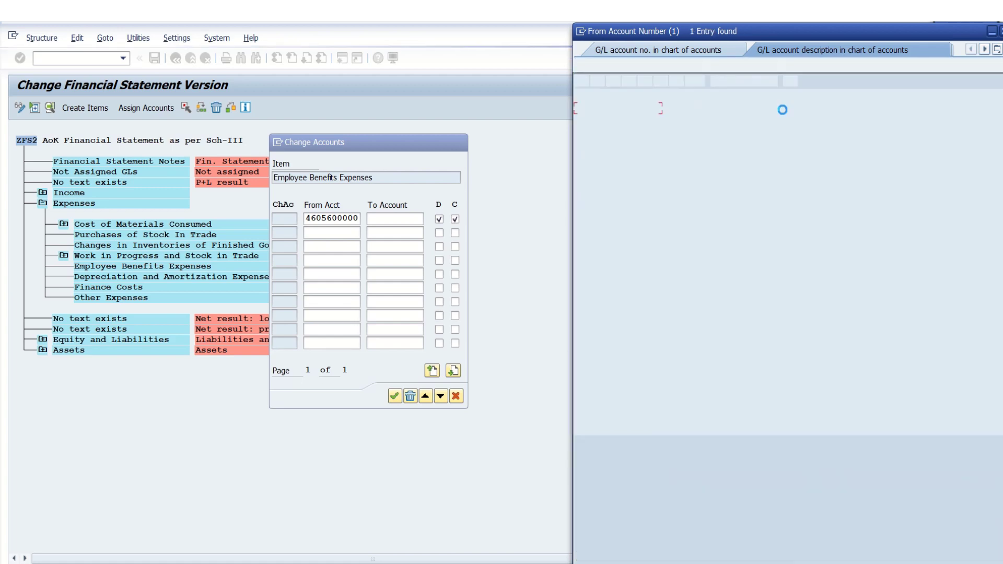
pyautogui.doubleClick(695, 109)
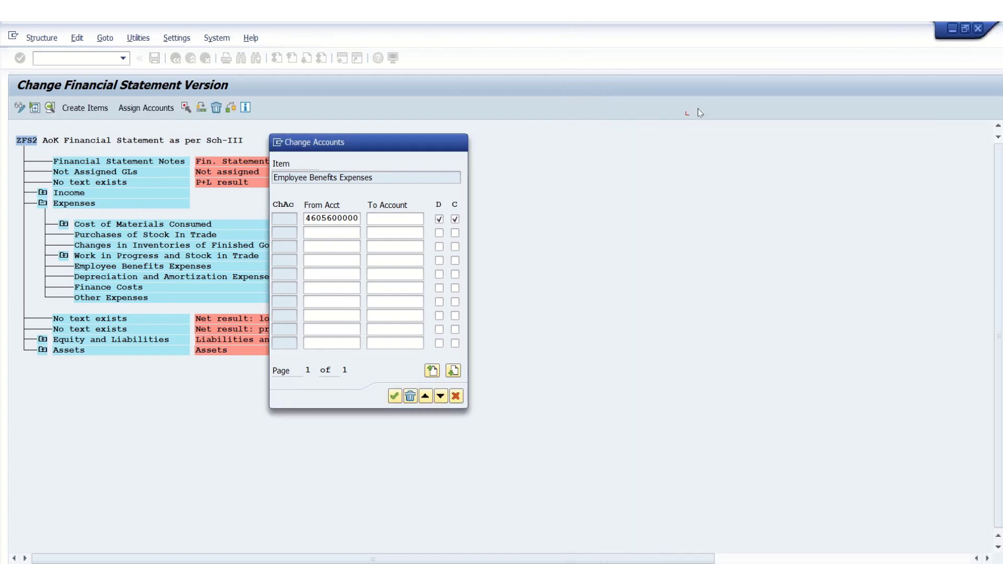
pyautogui.hotkey('ctrl', 'v')
pyautogui.click(439, 233)
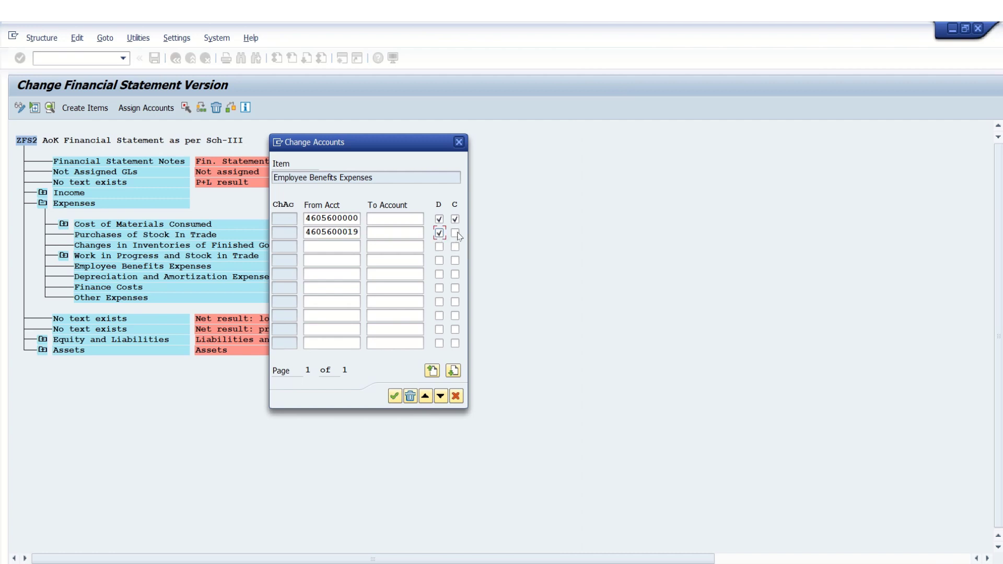
pyautogui.click(457, 233)
pyautogui.click(394, 396)
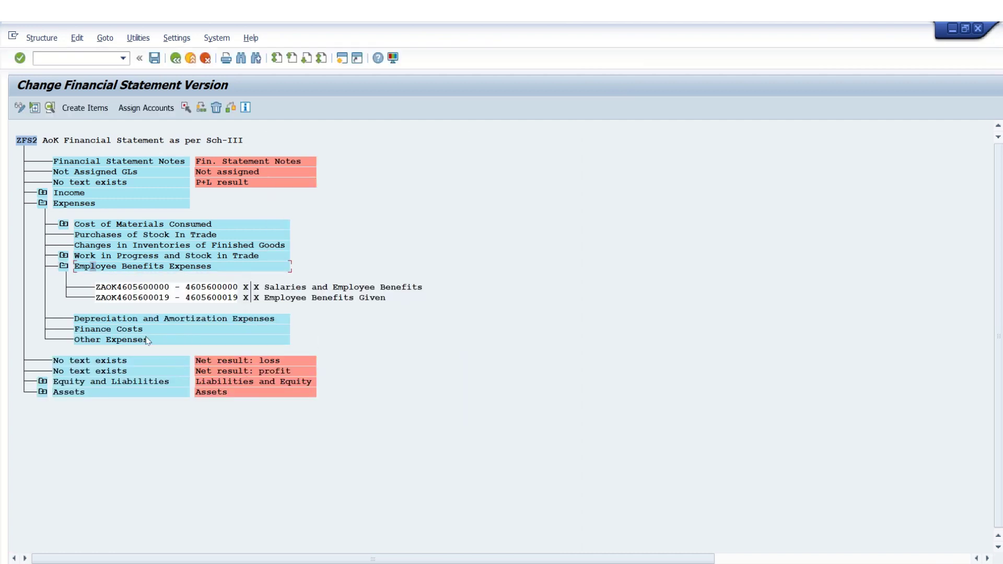
# - Open account assignment for Finance Costs and list all G/L accounts sorted by number
pyautogui.click(118, 330)
pyautogui.click(146, 108)
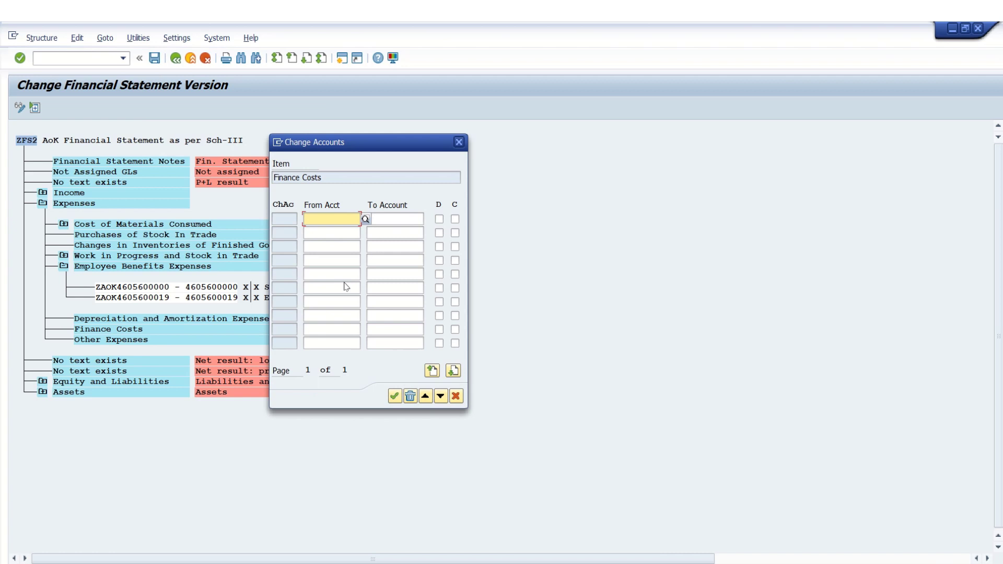
pyautogui.press('F4')
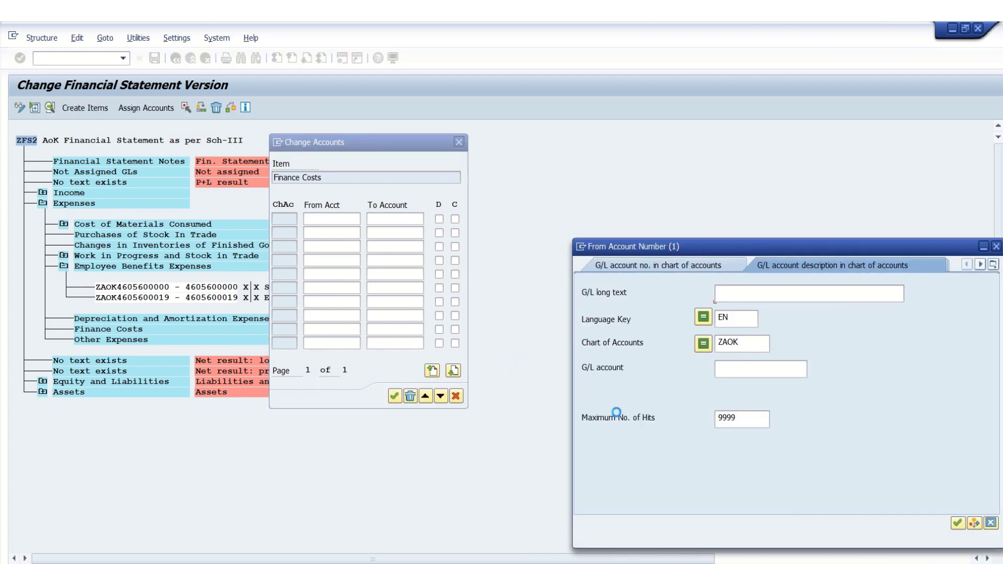
pyautogui.press('Return')
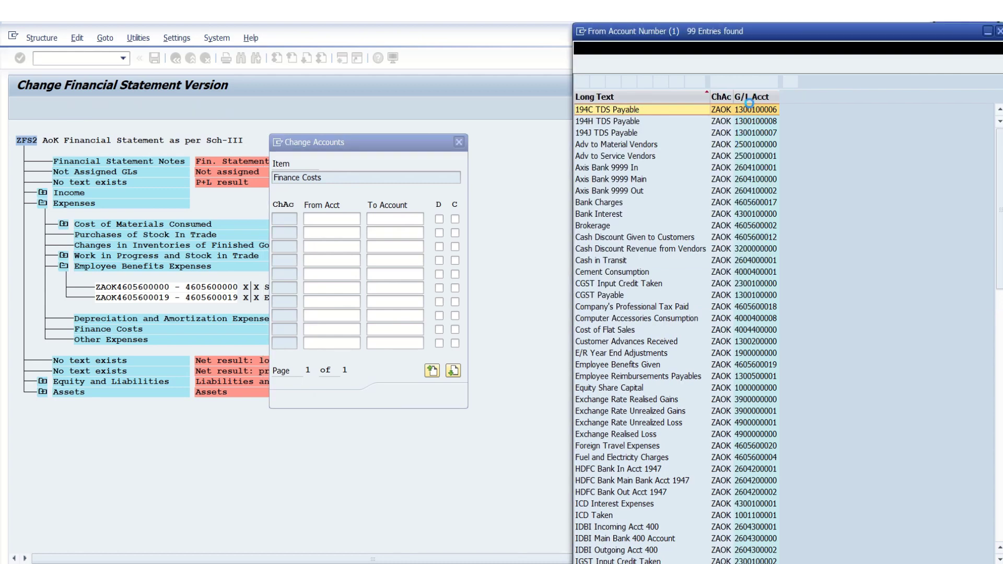
pyautogui.click(747, 97)
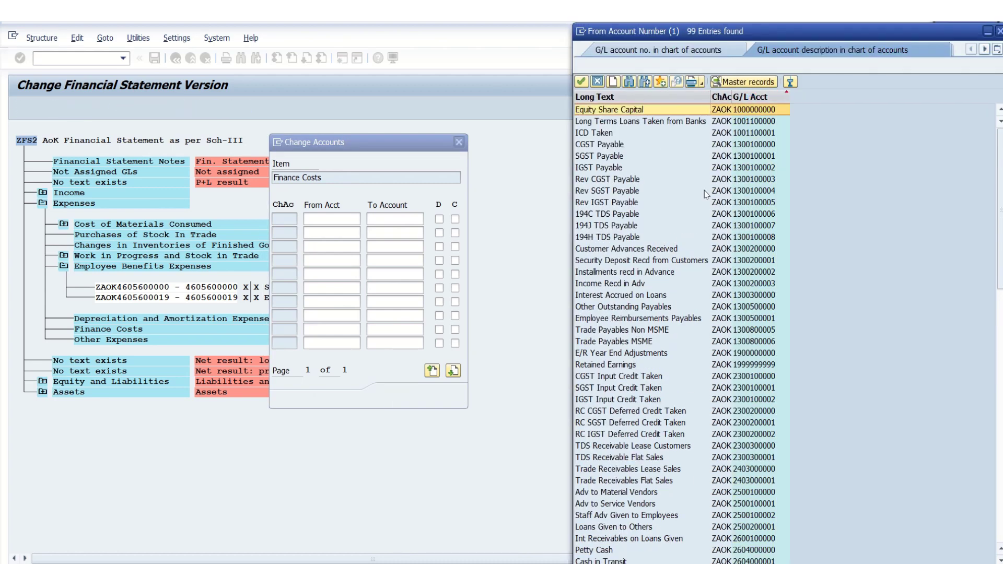
pyautogui.click(631, 308)
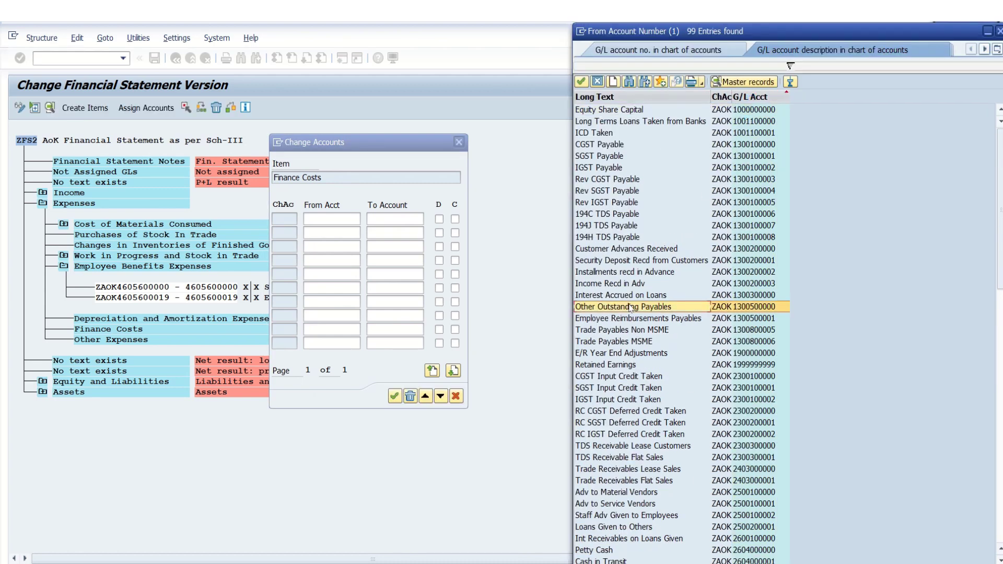
pyautogui.press('pagedown')
pyautogui.press('Down')
pyautogui.press('Down')
pyautogui.press('Down')
pyautogui.press('Down')
pyautogui.press('Down')
pyautogui.press('Down')
pyautogui.press('Down')
pyautogui.press('Down')
pyautogui.press('Down')
pyautogui.press('Down')
pyautogui.press('Down')
pyautogui.press('Down')
pyautogui.press('Down')
pyautogui.press('Down')
pyautogui.press('Down')
pyautogui.press('Down')
pyautogui.press('Down')
pyautogui.press('Down')
pyautogui.press('Down')
pyautogui.press('Down')
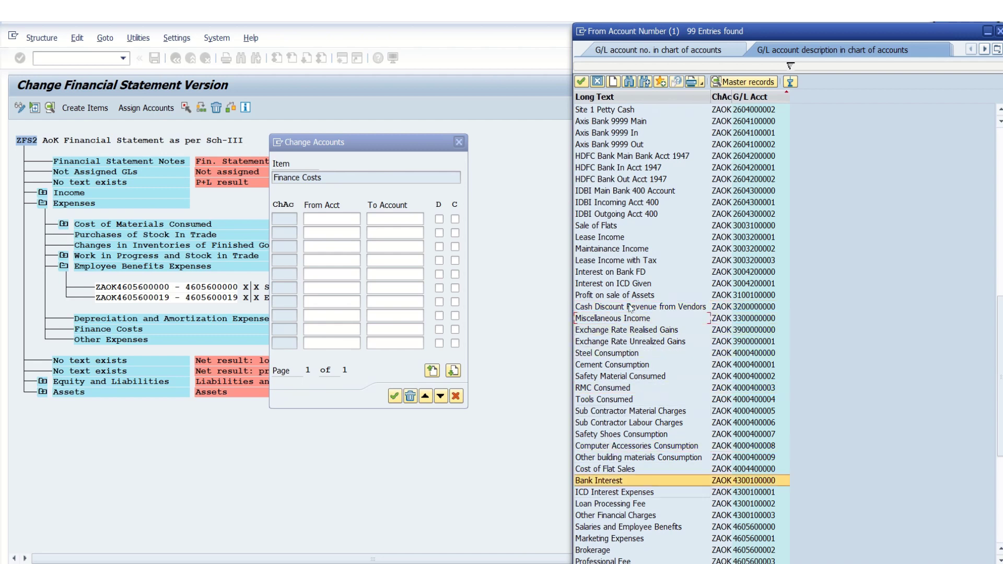
pyautogui.press('Up')
pyautogui.press('Up')
pyautogui.press('Up')
pyautogui.press('Up')
pyautogui.press('Up')
pyautogui.press('Up')
pyautogui.press('Up')
pyautogui.press('Up')
pyautogui.press('Up')
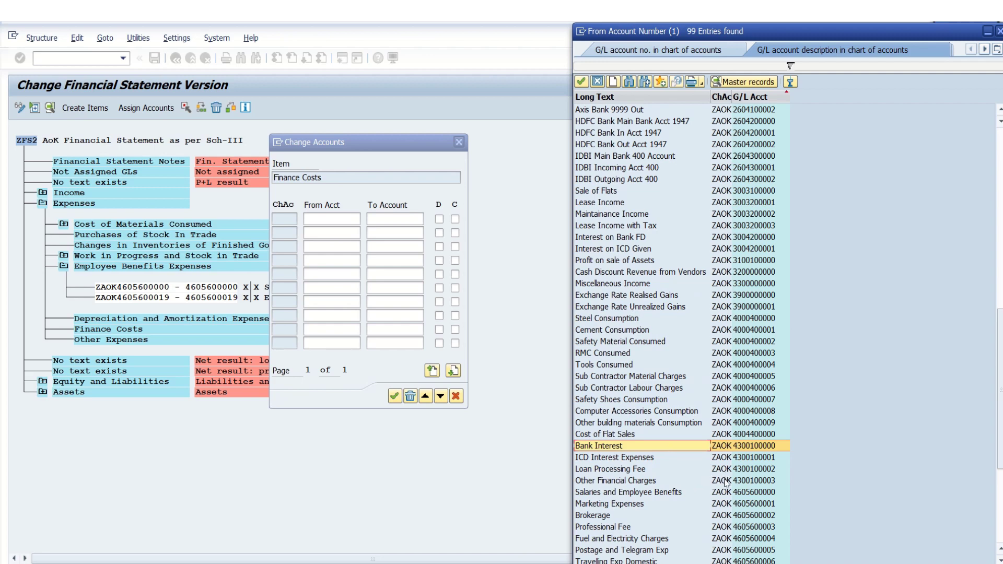
pyautogui.click(753, 448)
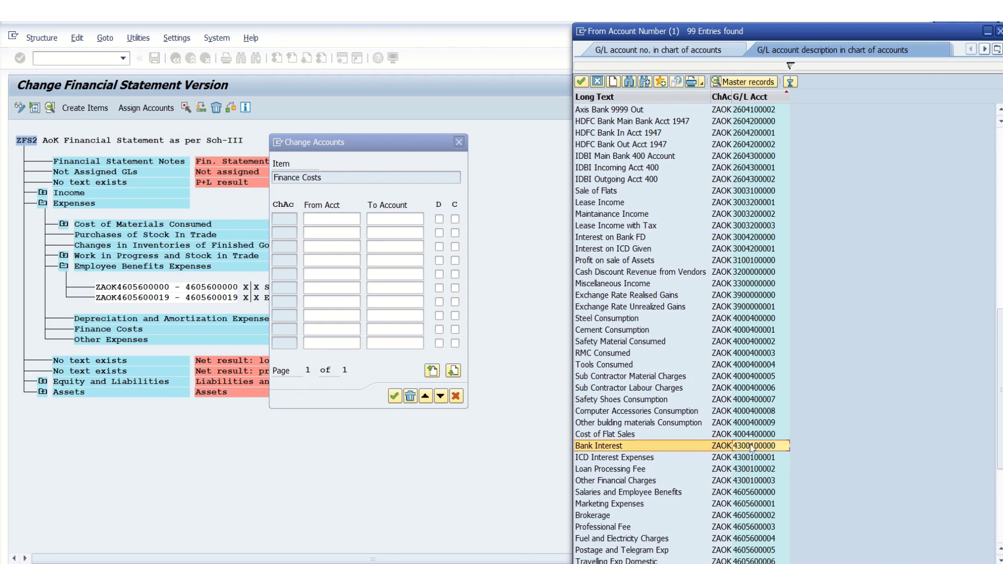
pyautogui.moveTo(753, 449); pyautogui.dragTo(752, 482)
pyautogui.hotkey('ctrl', 'c')
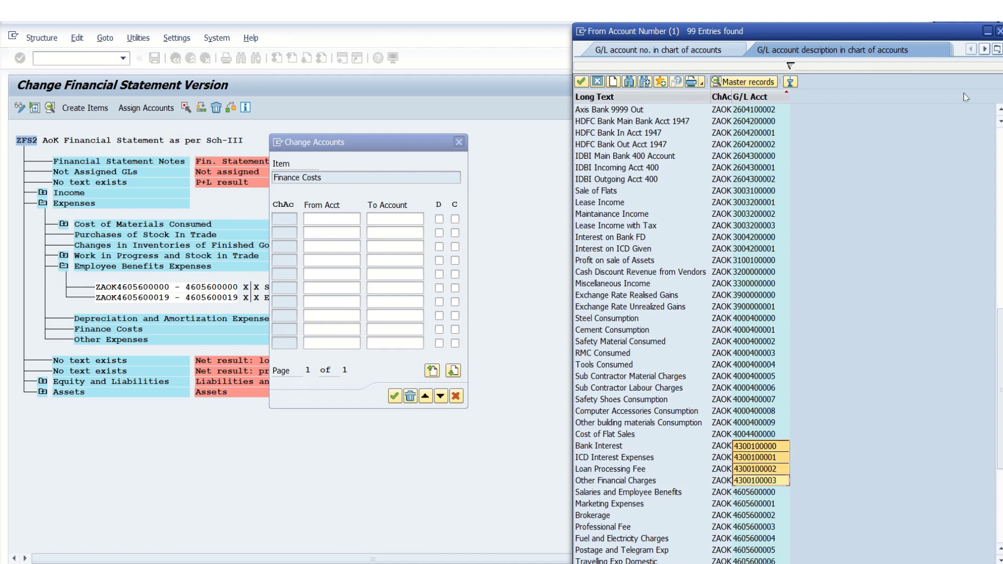
pyautogui.click(999, 30)
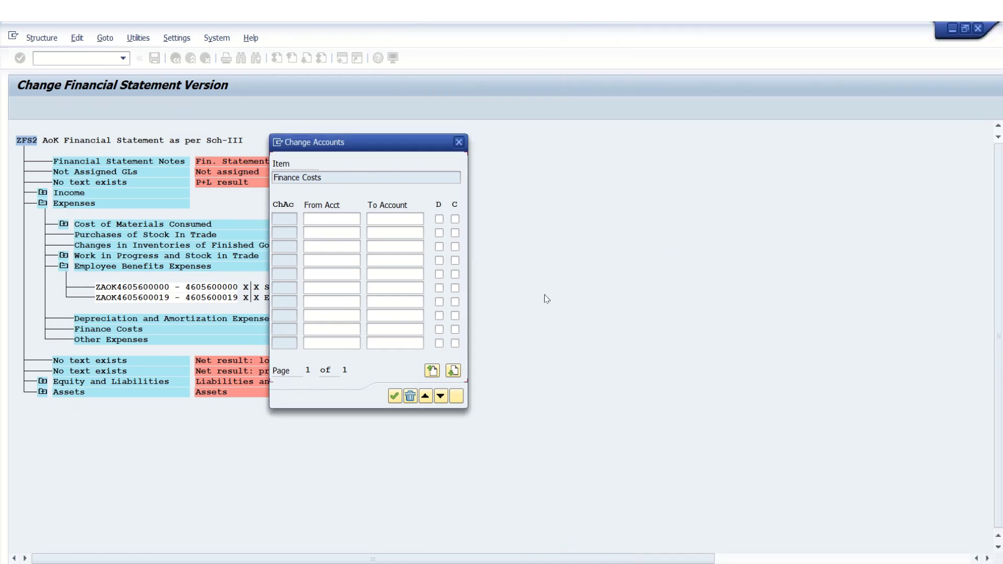
pyautogui.hotkey('ctrl', 'v')
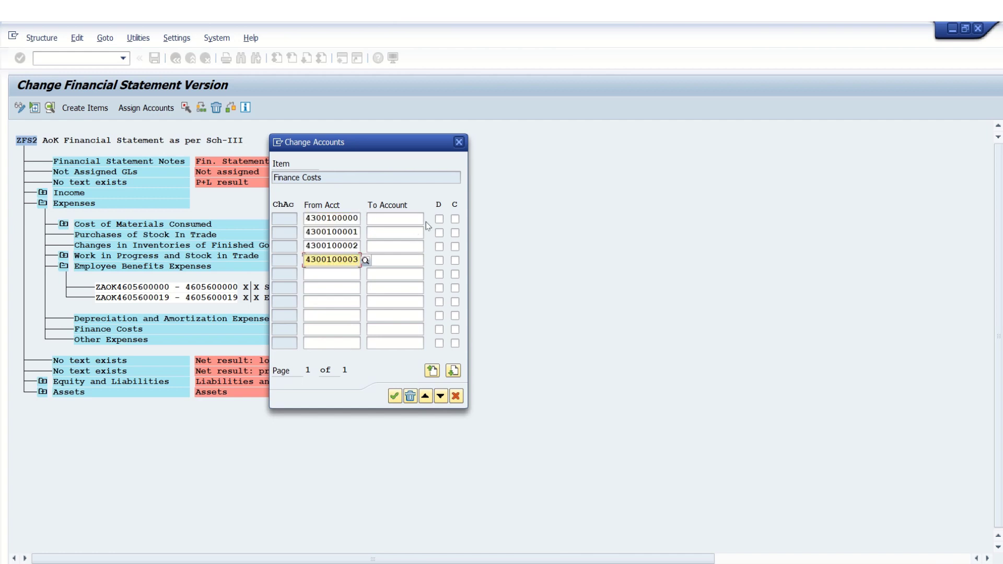
# - Tick debit and credit for the four finance cost accounts and confirm
pyautogui.click(439, 219)
pyautogui.click(455, 219)
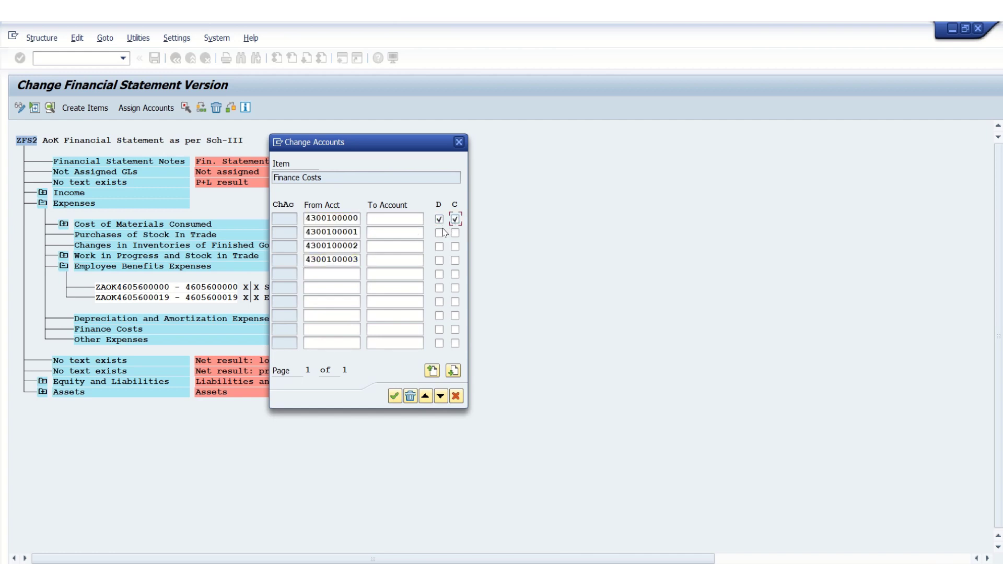
pyautogui.click(455, 233)
pyautogui.click(439, 246)
pyautogui.click(455, 247)
pyautogui.click(439, 260)
pyautogui.click(455, 261)
pyautogui.click(395, 396)
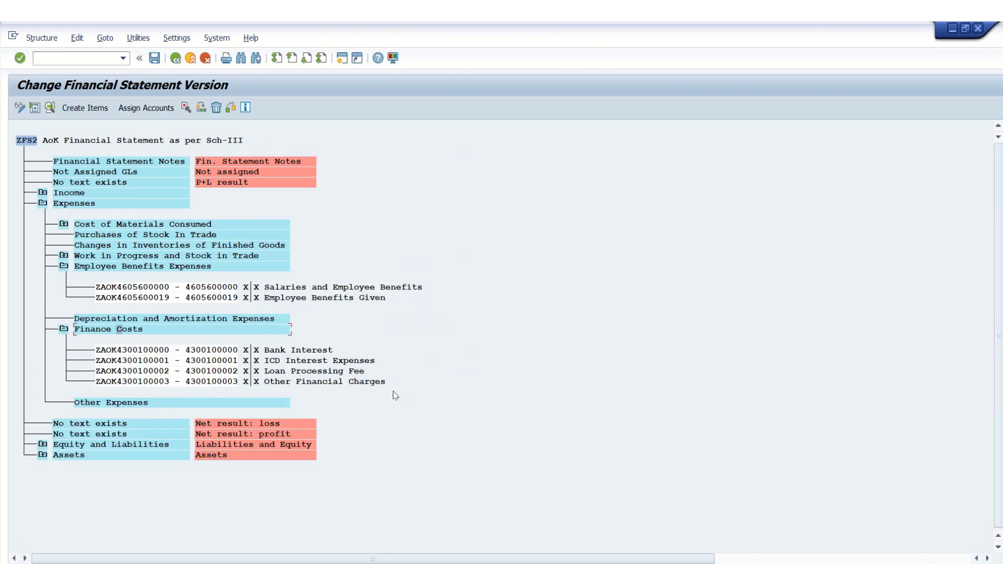
# - Open account assignment for Other Expenses and list all G/L accounts
pyautogui.click(114, 404)
pyautogui.click(159, 110)
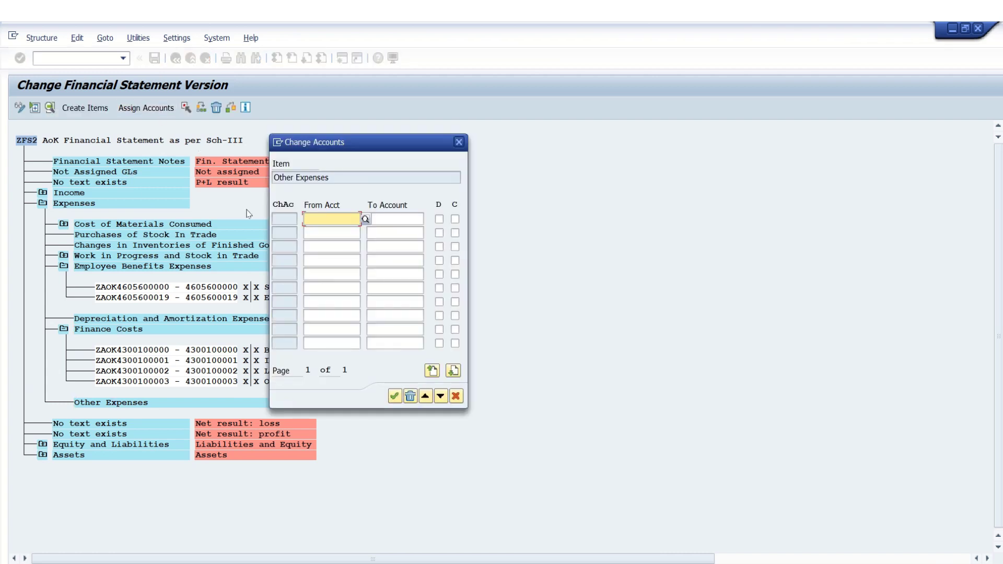
pyautogui.click(342, 273)
pyautogui.press('F4')
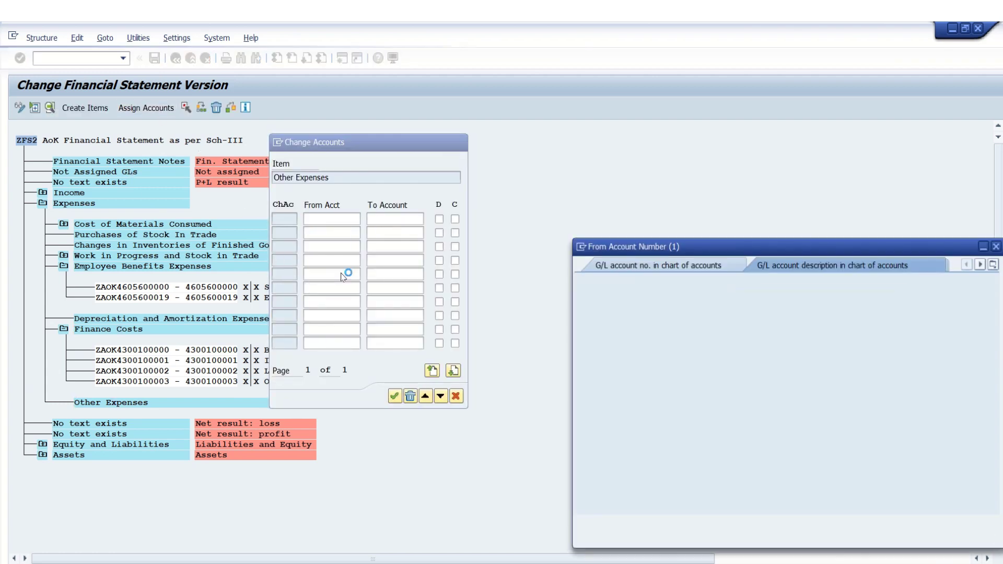
pyautogui.press('Return')
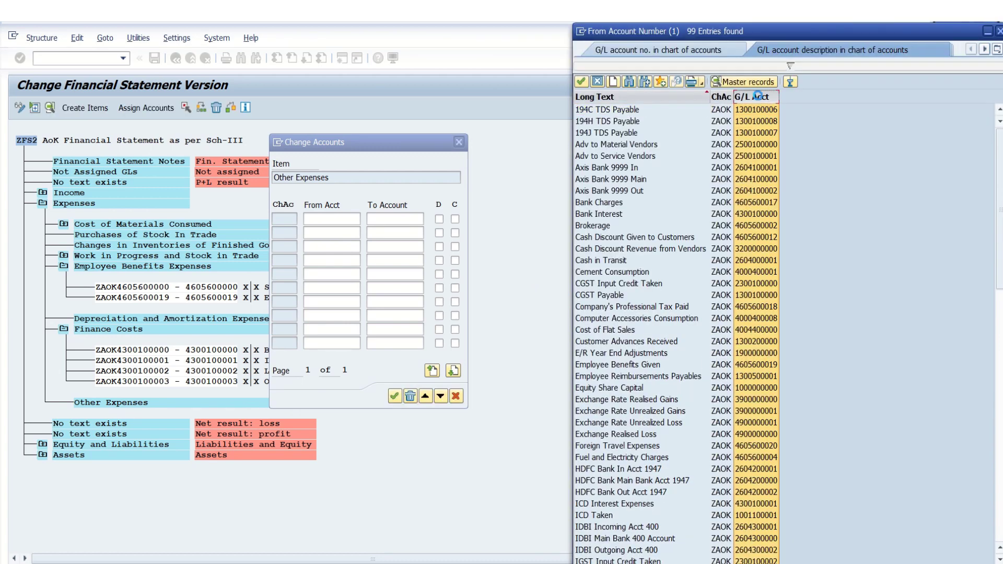
pyautogui.click(1001, 473)
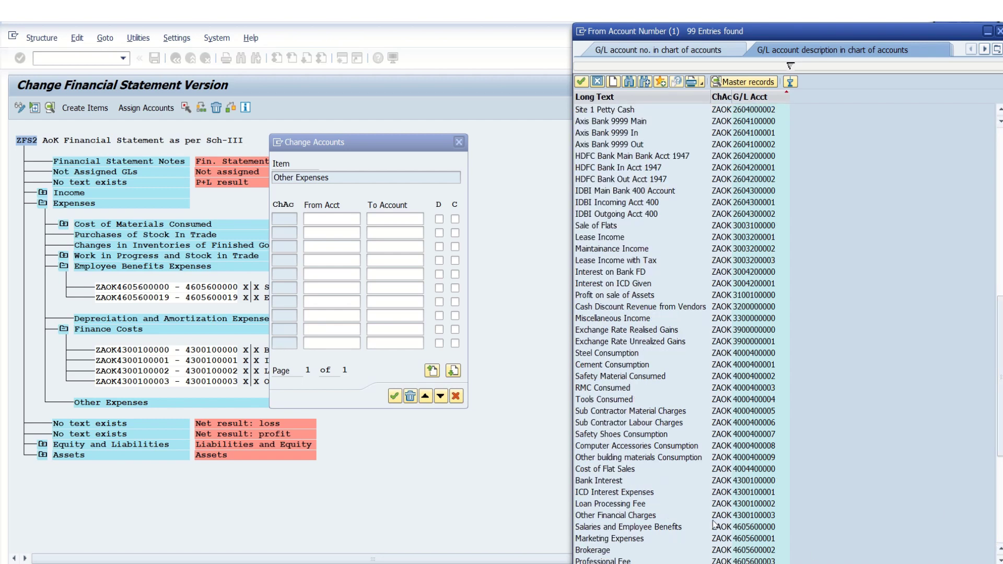
pyautogui.click(745, 543)
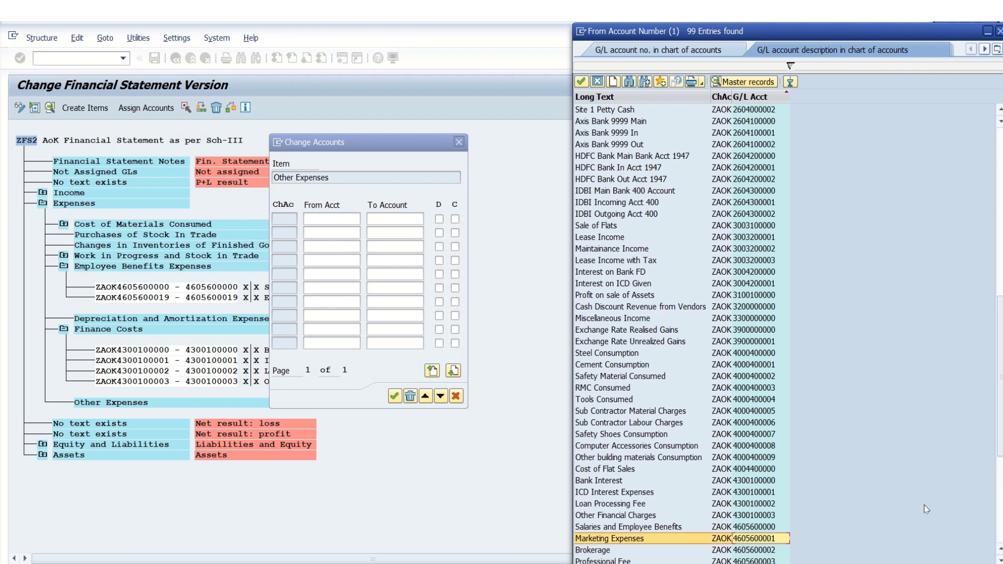
pyautogui.click(1000, 529)
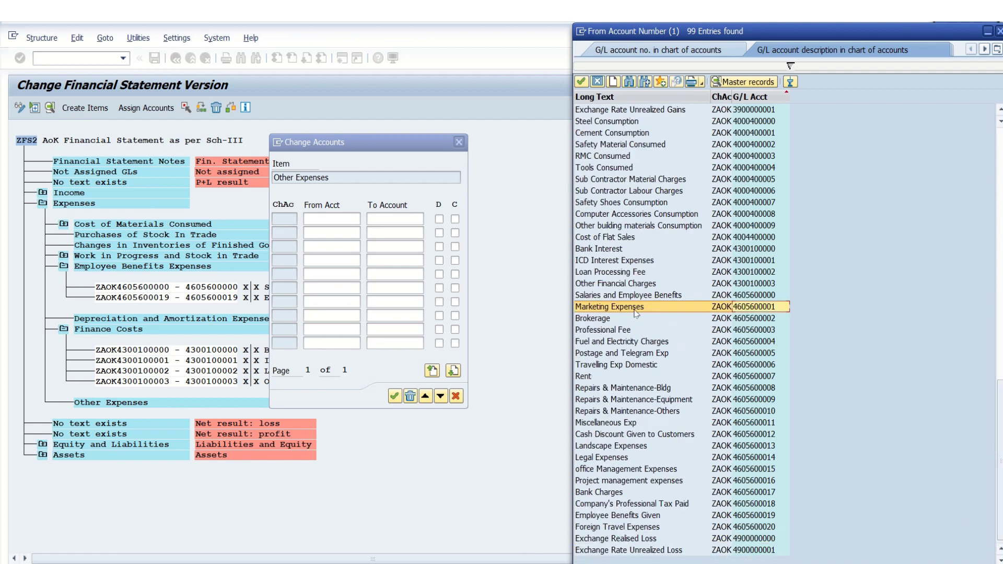
pyautogui.click(741, 308)
pyautogui.moveTo(741, 310); pyautogui.dragTo(748, 370)
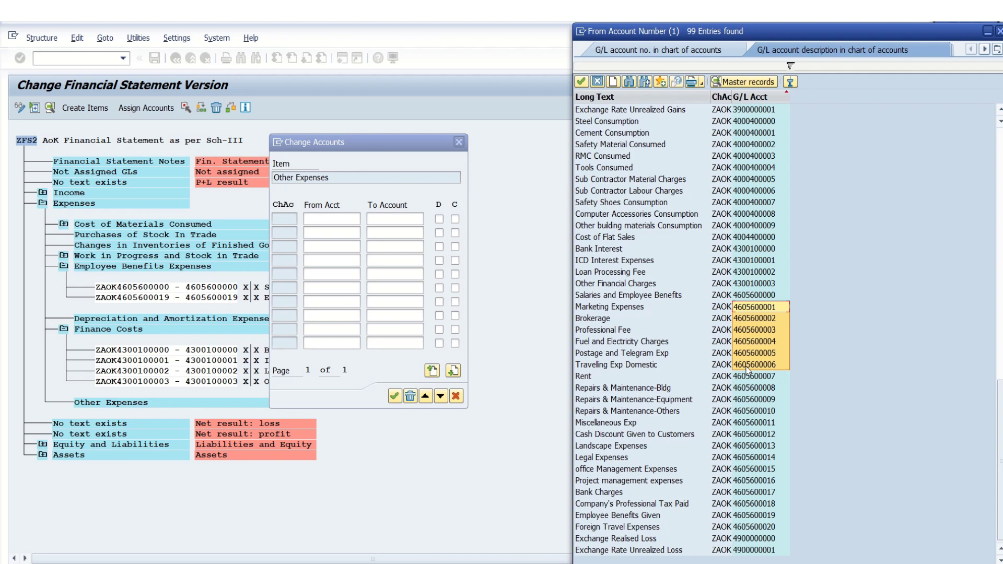
pyautogui.moveTo(748, 370); pyautogui.dragTo(753, 400)
pyautogui.hotkey('ctrl', 'c')
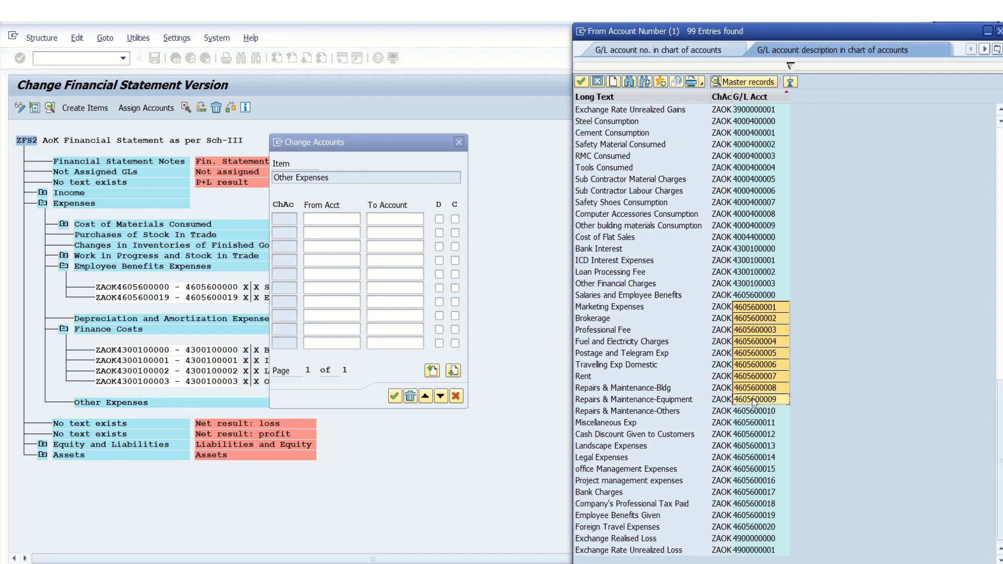
pyautogui.press('Escape')
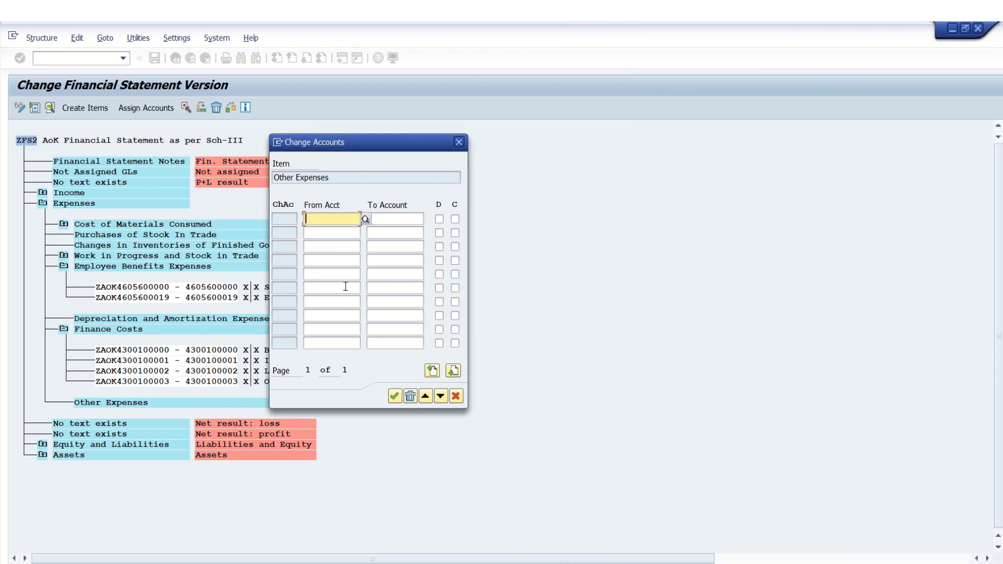
pyautogui.hotkey('ctrl', 'v')
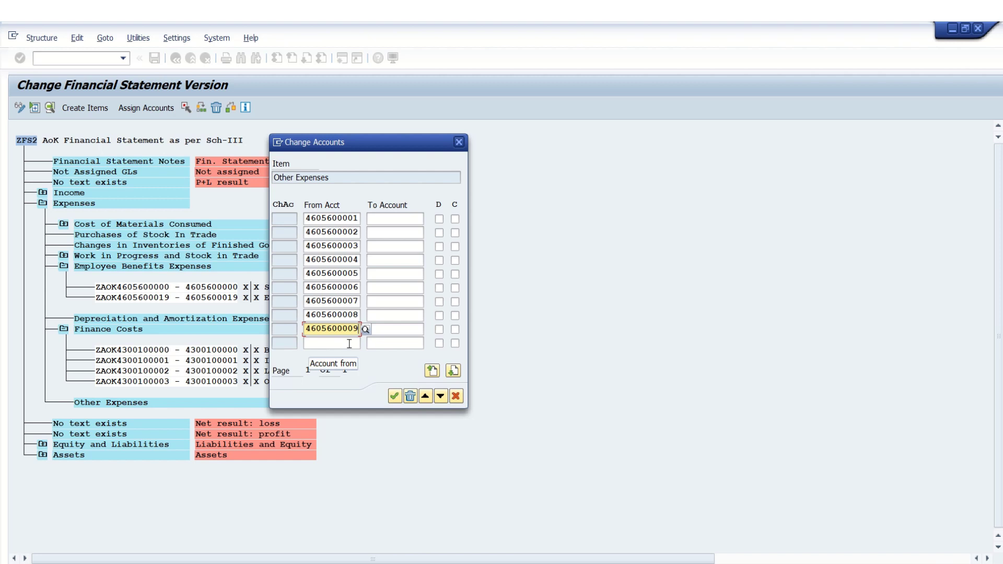
# - Tick debit and credit for the nine accounts, then search accounts for the tenth row
pyautogui.click(439, 219)
pyautogui.click(455, 219)
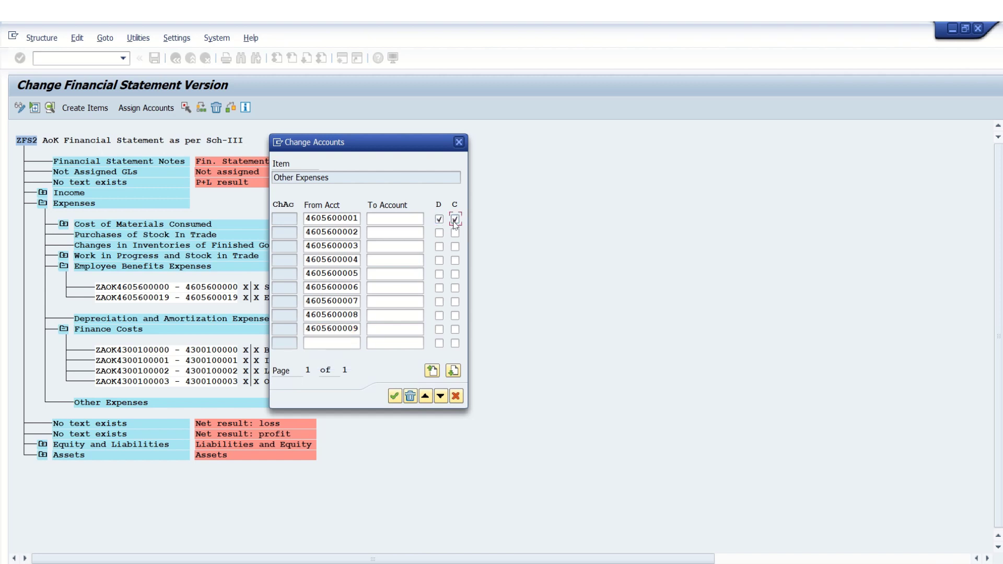
pyautogui.click(439, 233)
pyautogui.click(454, 233)
pyautogui.click(440, 247)
pyautogui.click(456, 246)
pyautogui.click(439, 260)
pyautogui.click(456, 260)
pyautogui.click(440, 275)
pyautogui.click(456, 275)
pyautogui.click(440, 288)
pyautogui.click(456, 290)
pyautogui.click(456, 302)
pyautogui.click(439, 316)
pyautogui.click(440, 329)
pyautogui.click(455, 330)
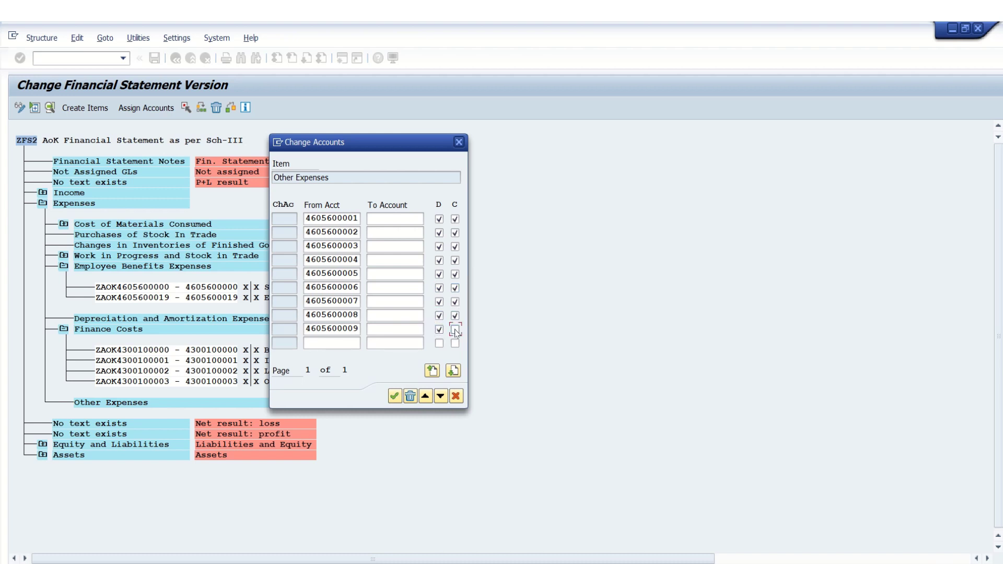
pyautogui.click(341, 343)
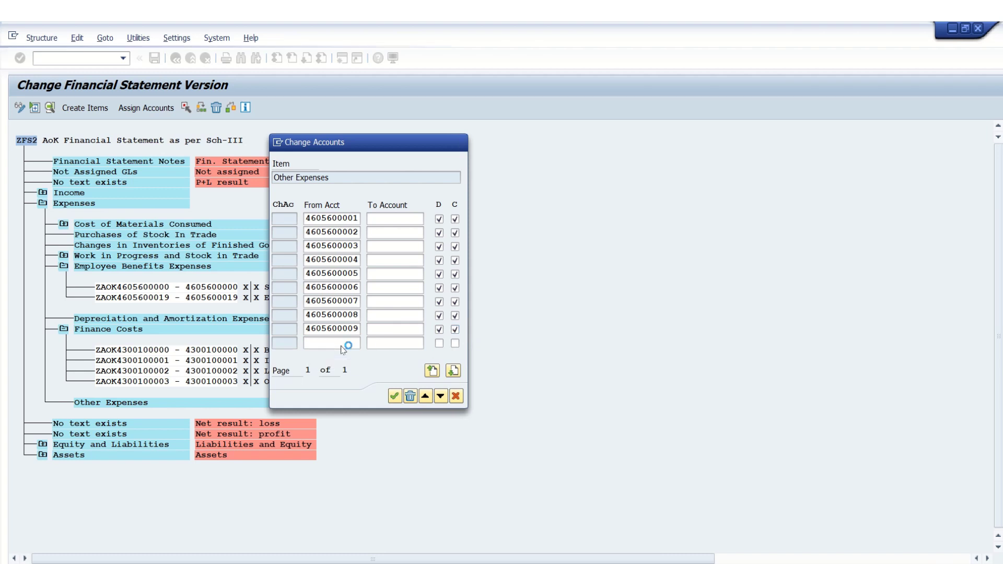
pyautogui.press('F4')
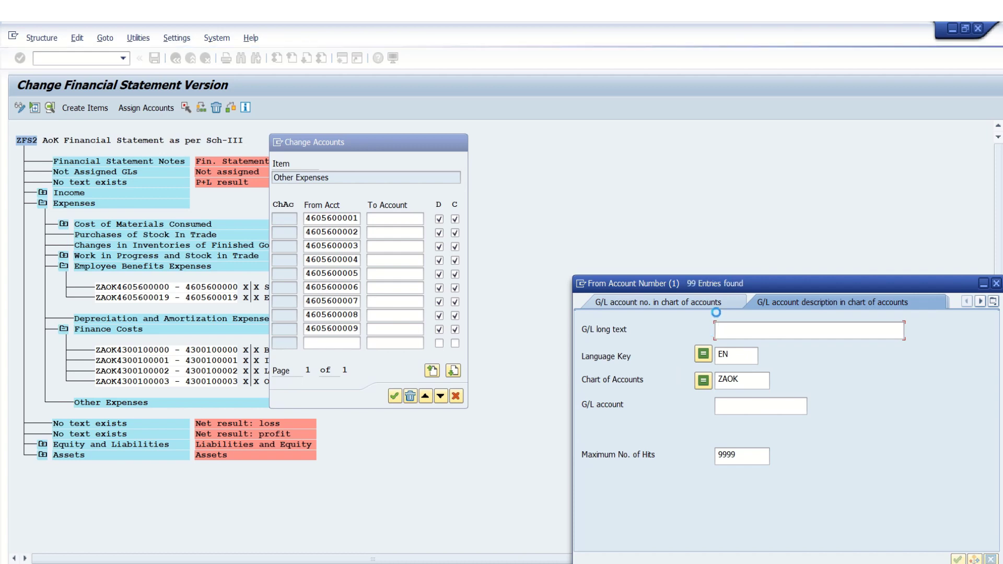
pyautogui.press('Return')
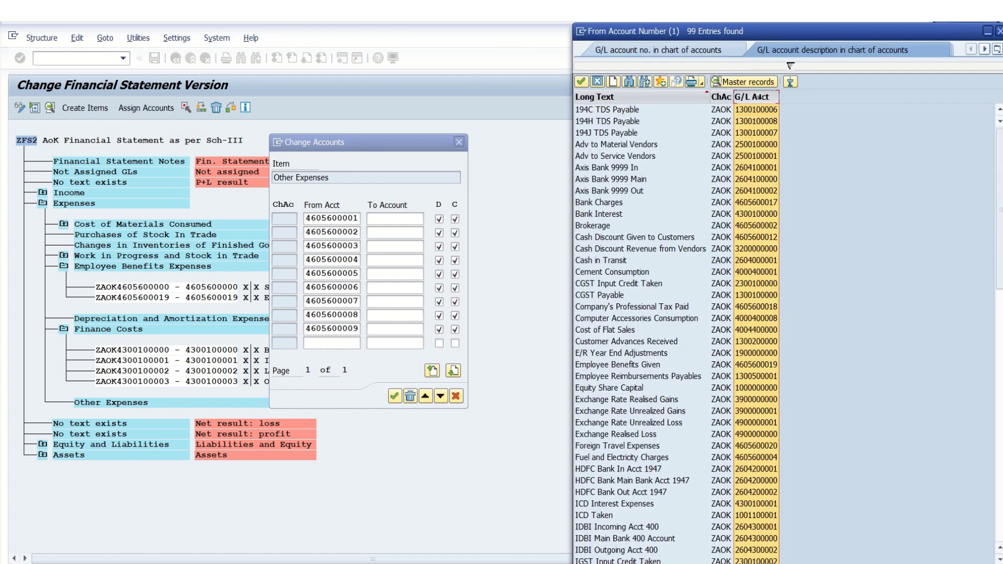
pyautogui.click(759, 98)
pyautogui.click(1001, 483)
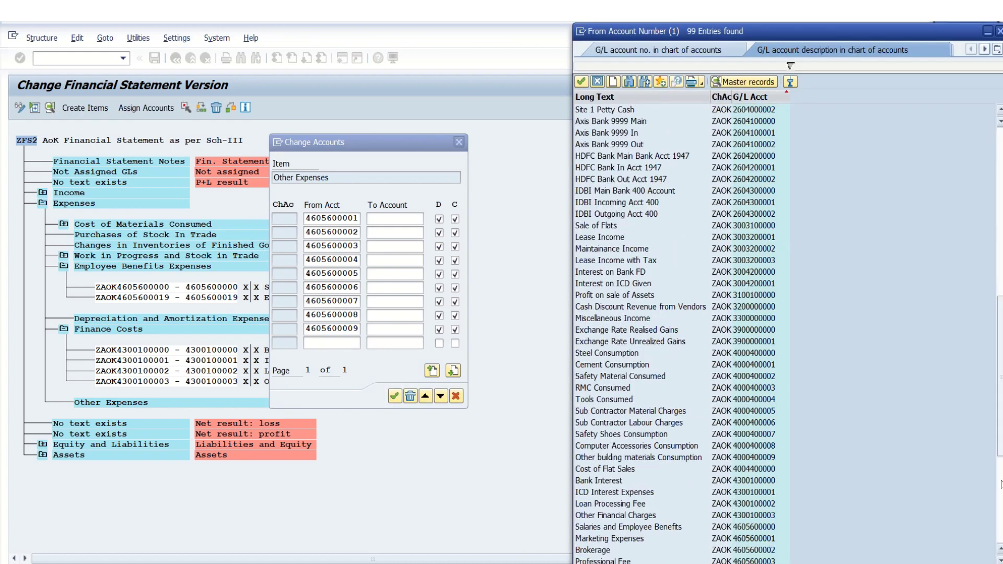
pyautogui.click(1001, 484)
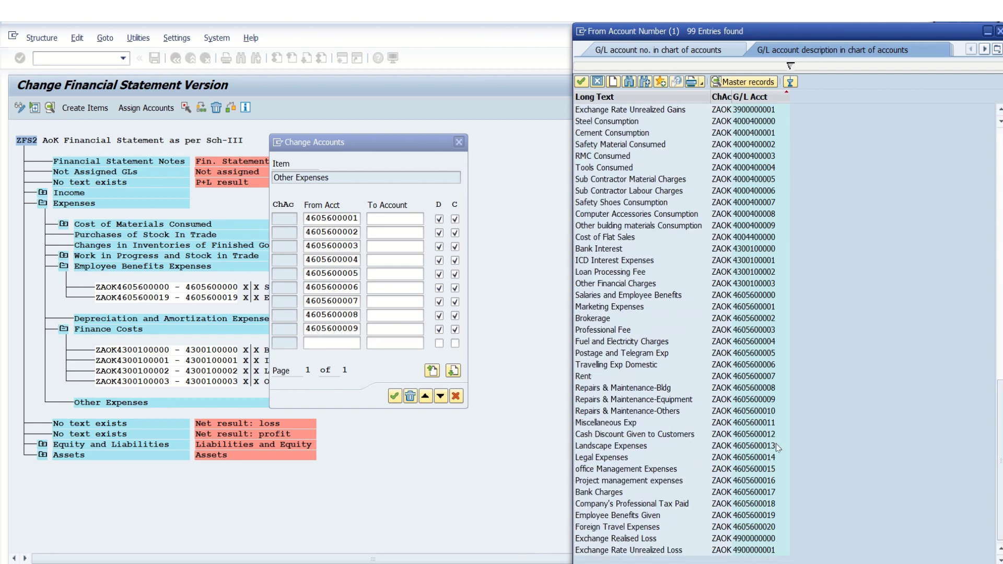
pyautogui.click(753, 411)
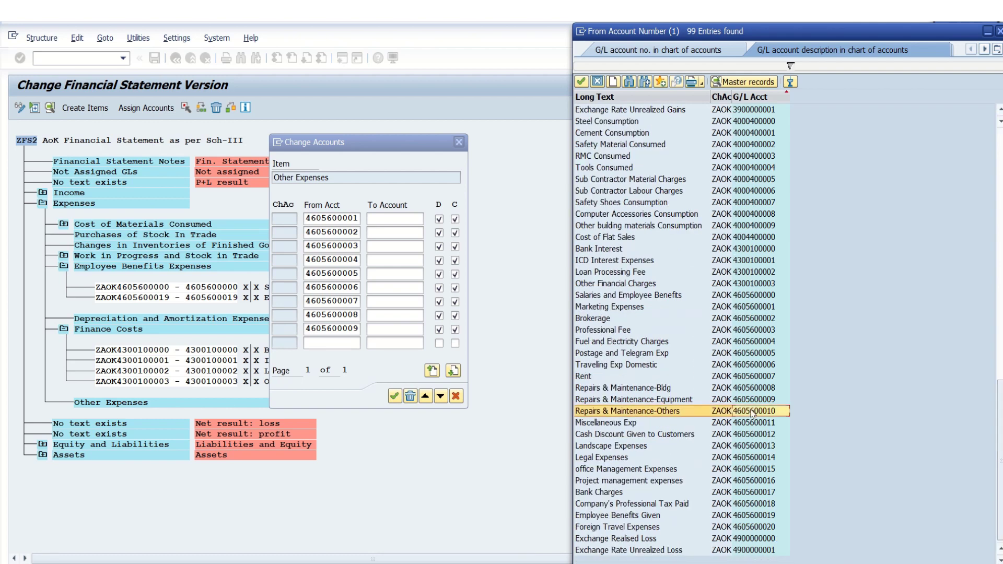
pyautogui.click(753, 411)
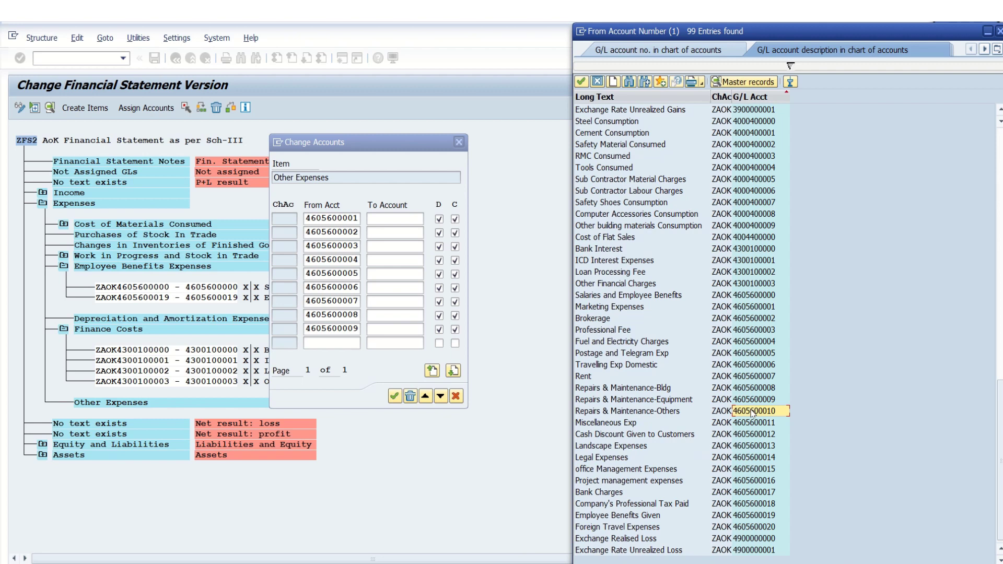
pyautogui.moveTo(753, 413); pyautogui.dragTo(756, 474)
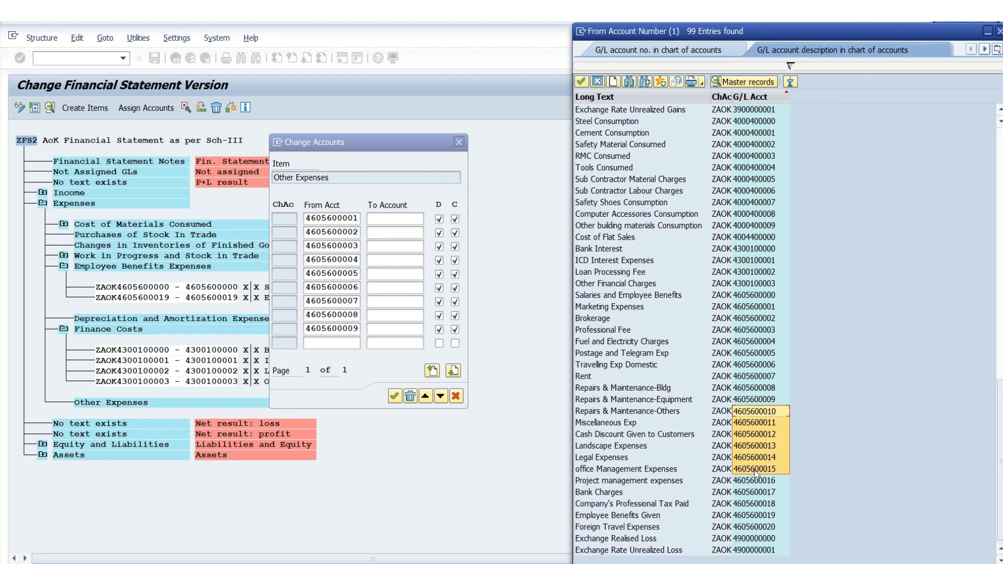
pyautogui.click(763, 411)
pyautogui.doubleClick(763, 412)
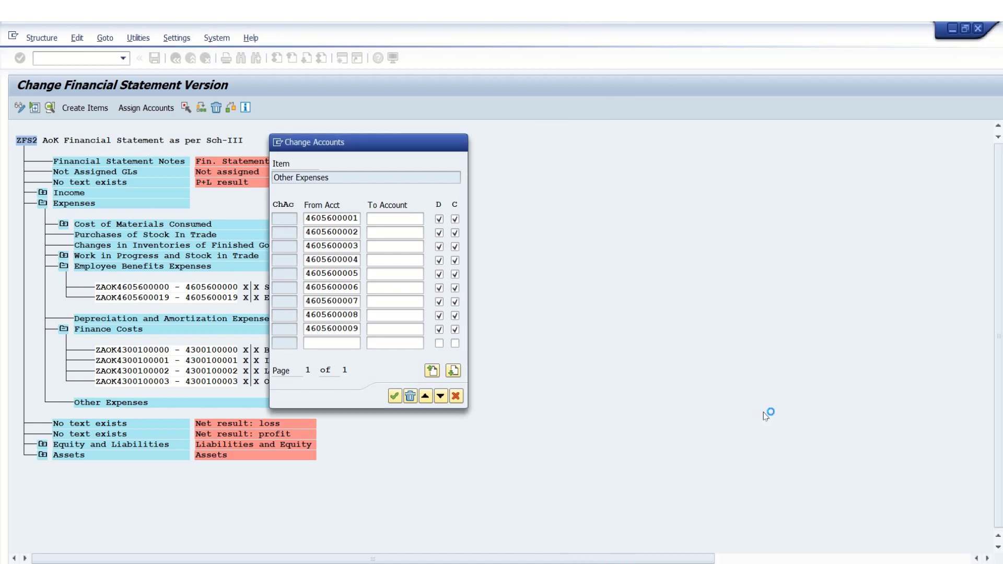
pyautogui.click(439, 344)
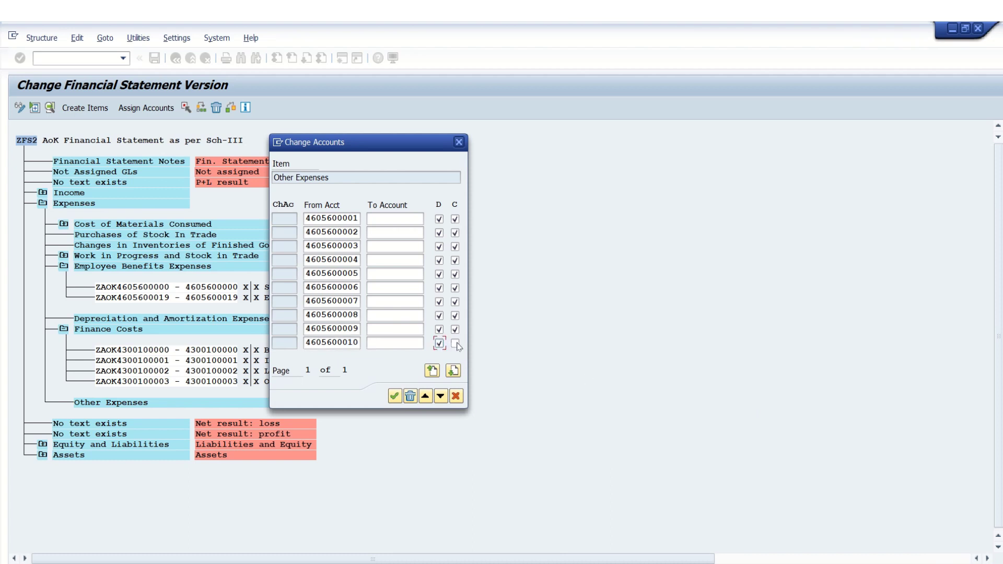
pyautogui.click(455, 344)
pyautogui.click(433, 371)
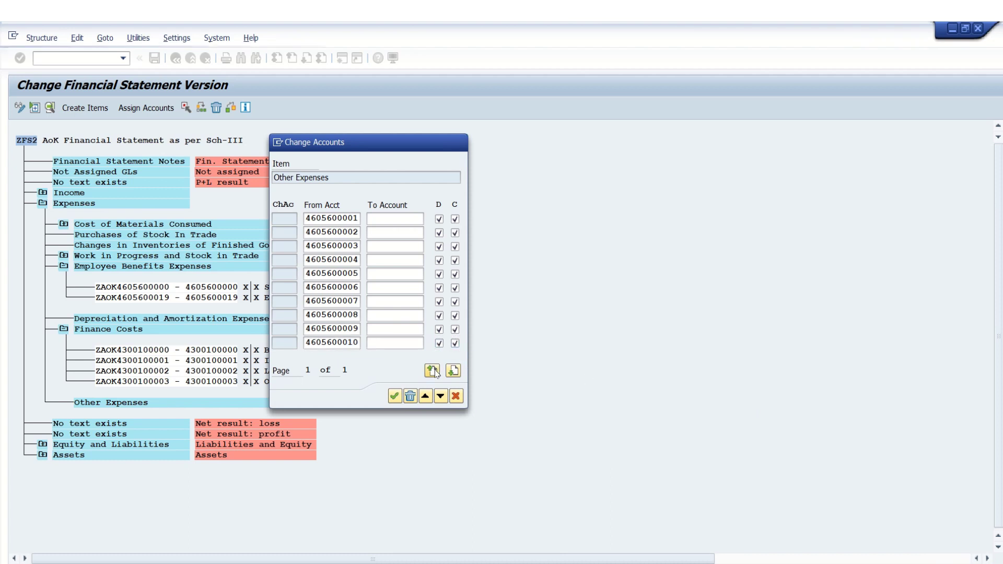
pyautogui.click(342, 263)
pyautogui.press('F4')
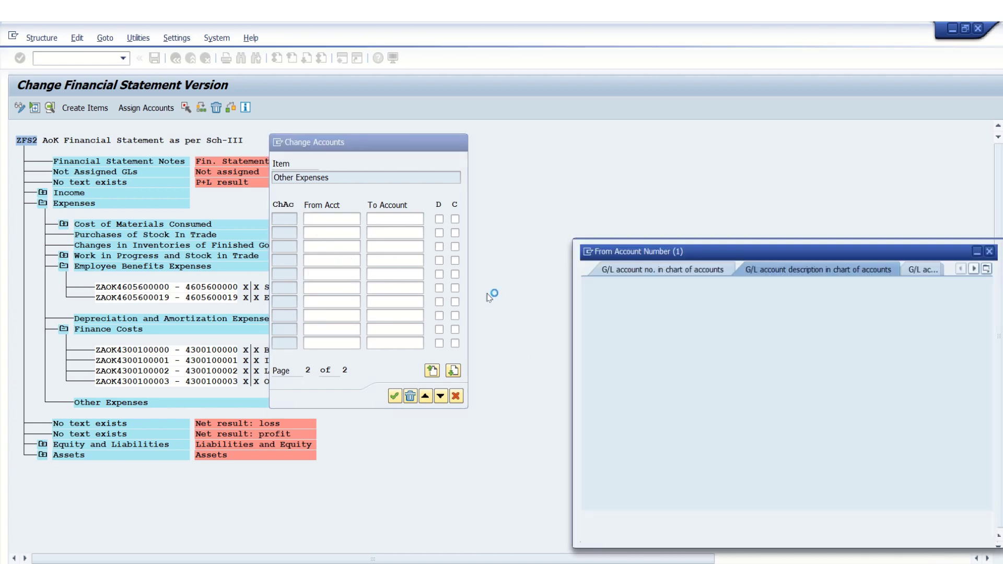
pyautogui.press('Return')
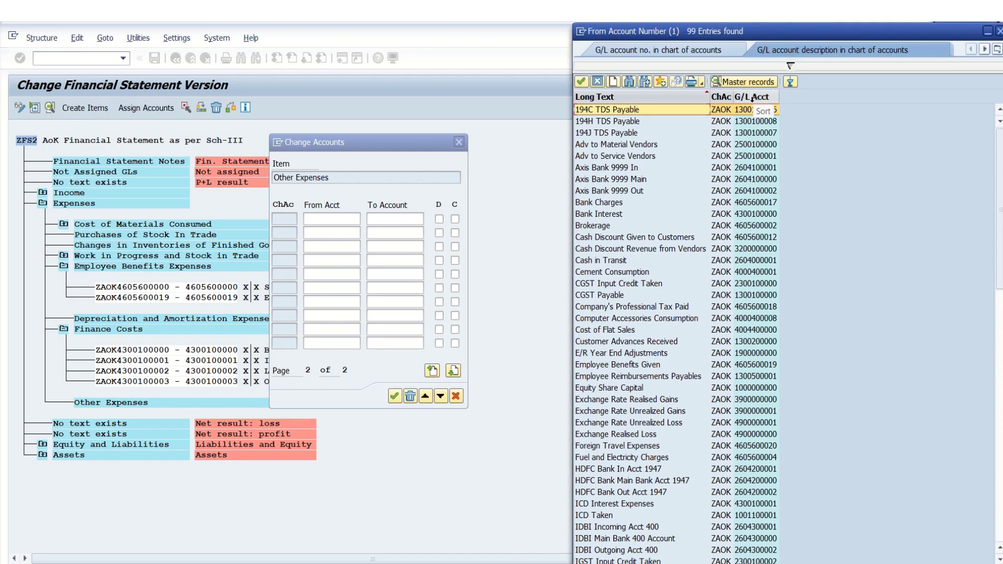
pyautogui.click(753, 97)
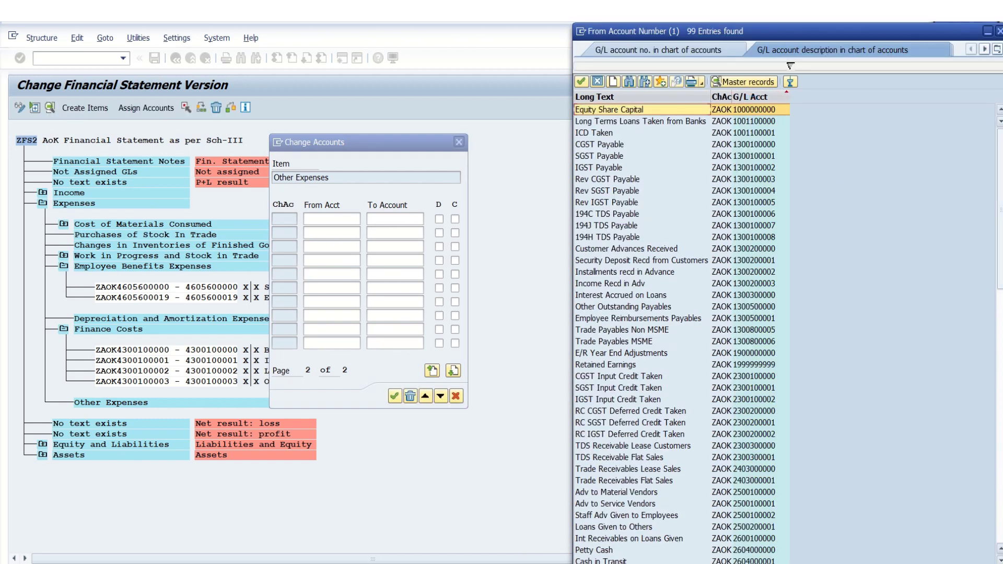
pyautogui.click(1001, 470)
pyautogui.click(1001, 469)
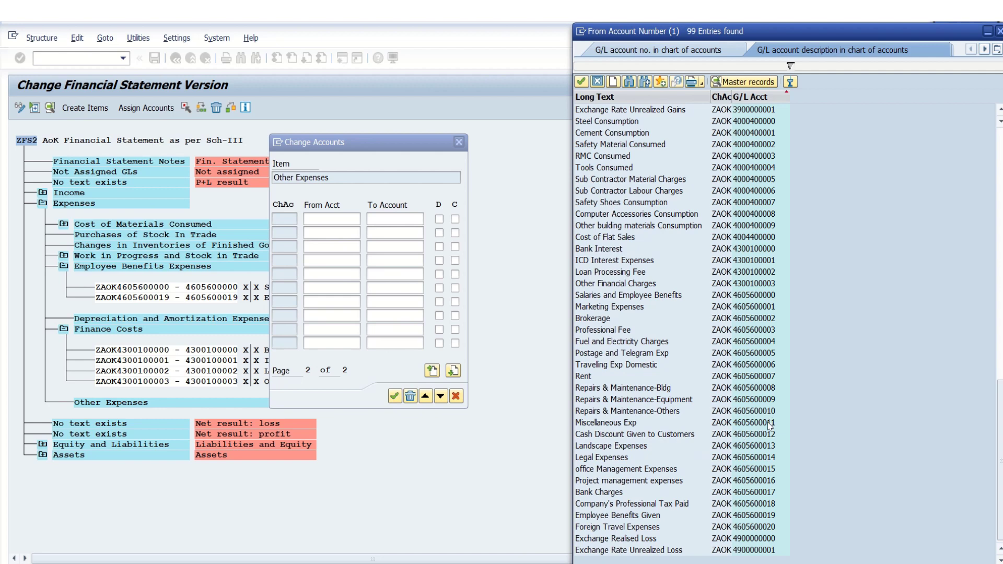
pyautogui.click(768, 424)
pyautogui.moveTo(770, 426); pyautogui.dragTo(767, 468)
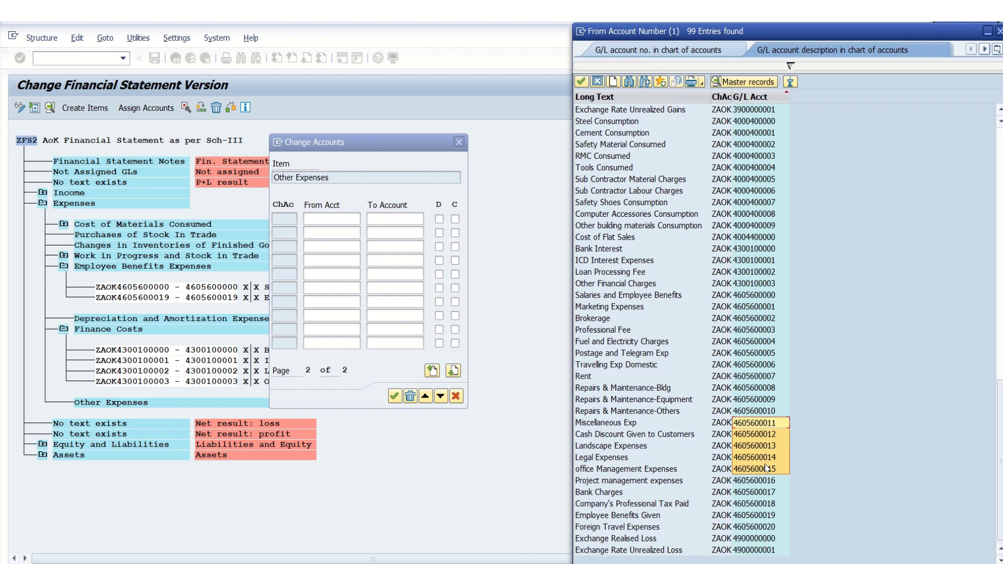
pyautogui.moveTo(767, 473); pyautogui.dragTo(765, 508)
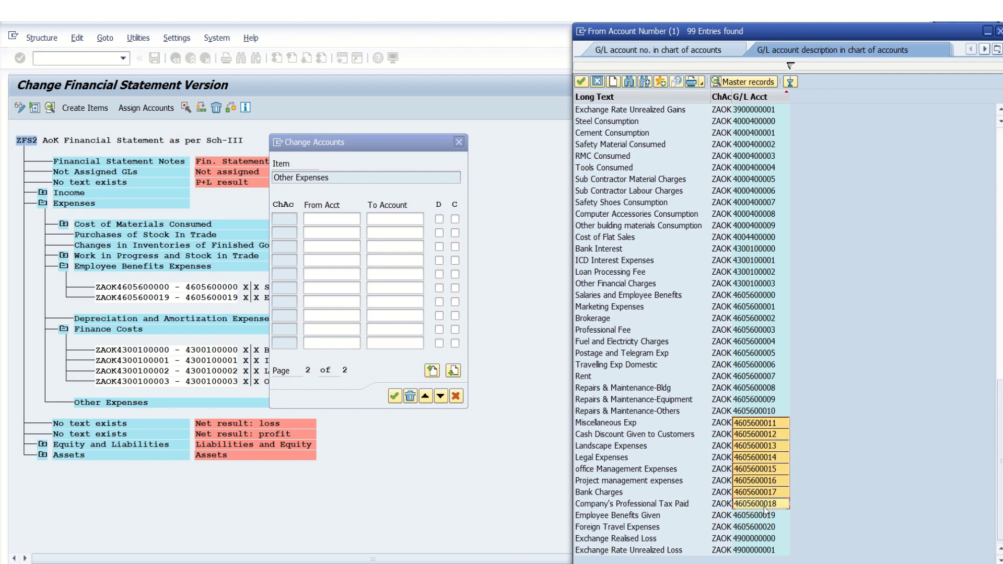
pyautogui.press('Return')
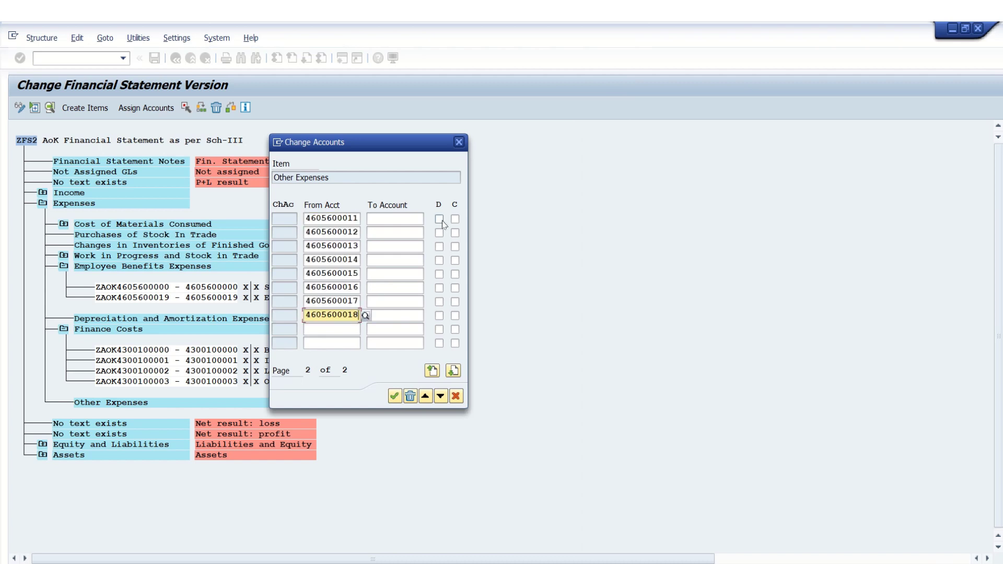
pyautogui.press('Return')
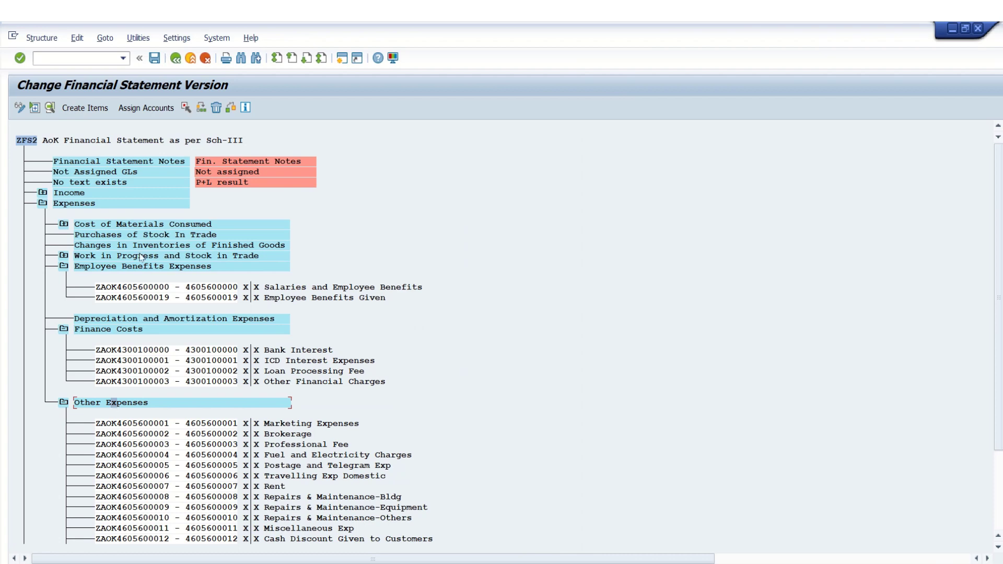
pyautogui.click(146, 108)
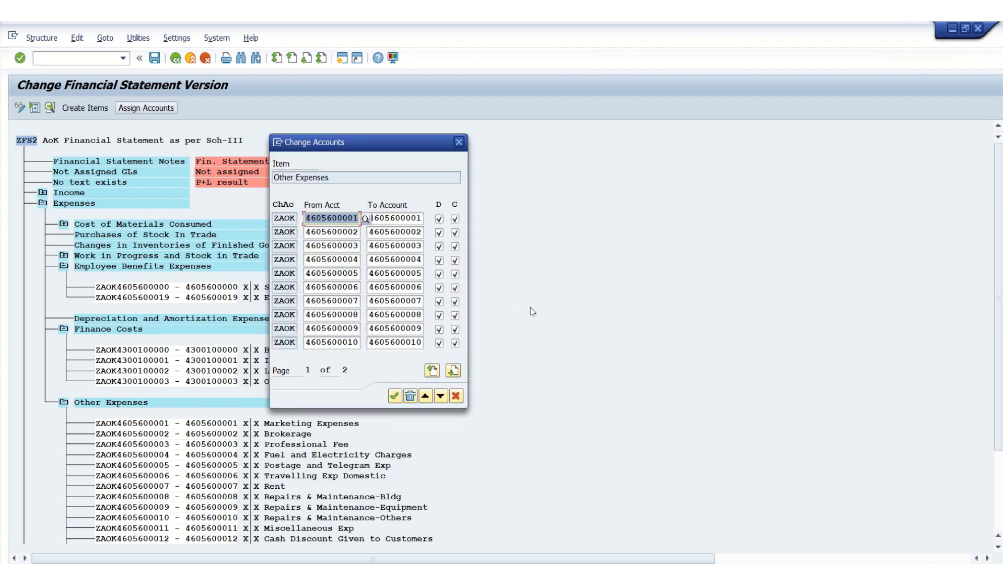
pyautogui.click(454, 371)
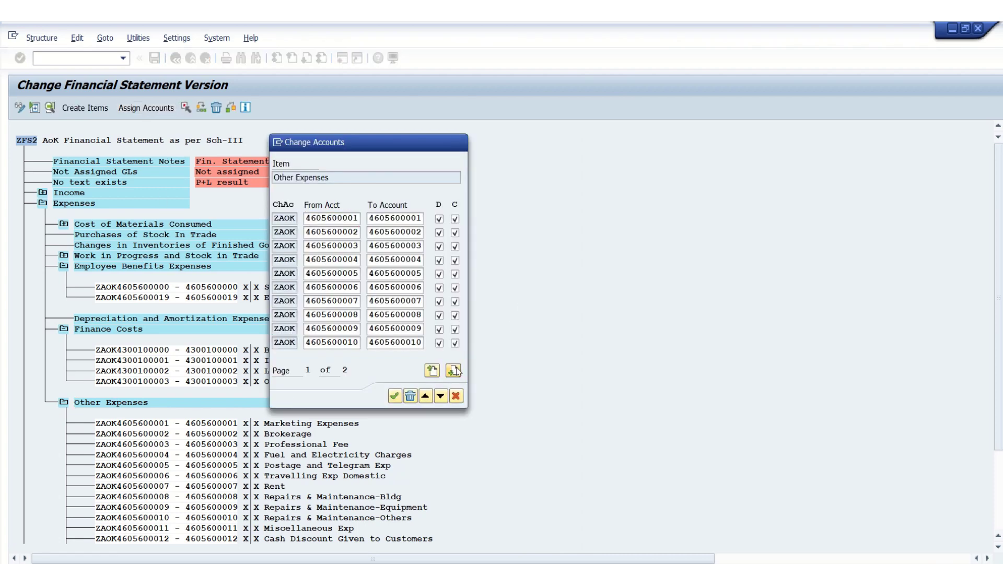
pyautogui.click(455, 370)
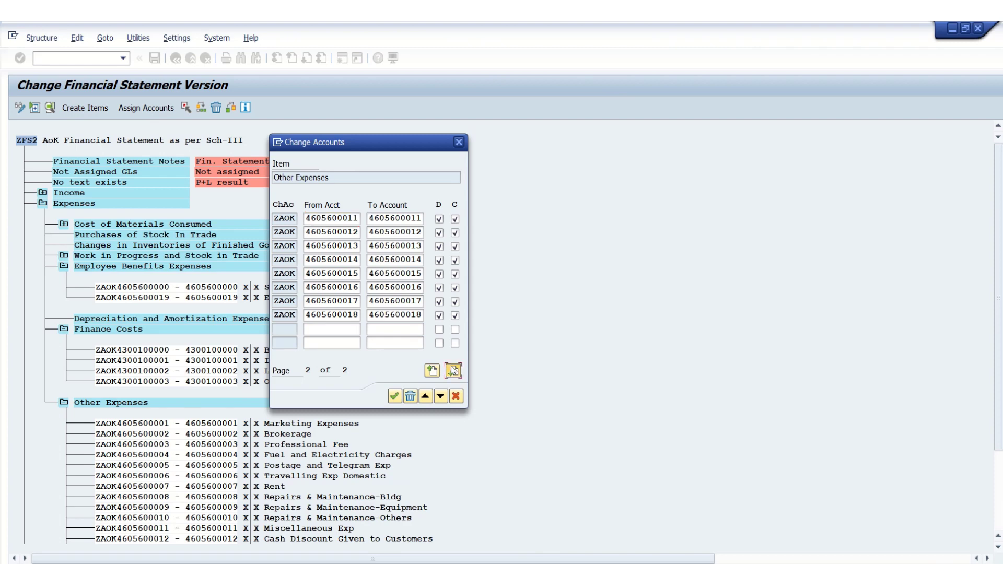
pyautogui.click(356, 327)
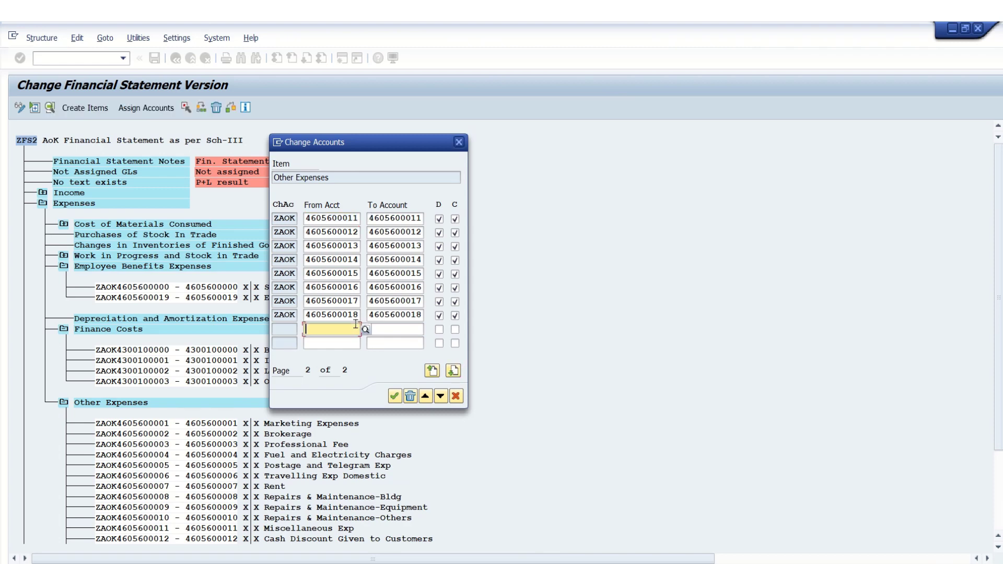
pyautogui.hotkey('alt', 'space')
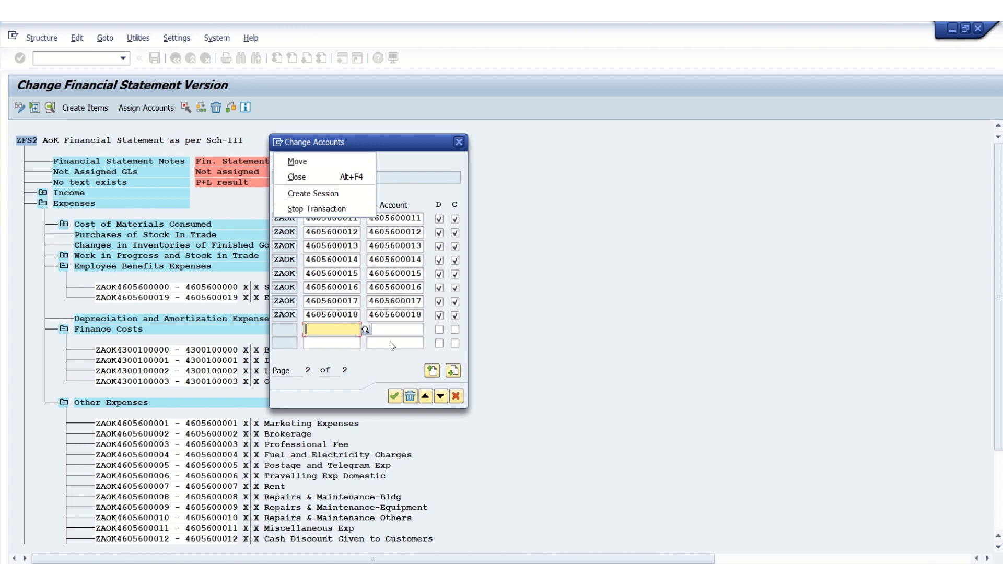
pyautogui.press('Escape')
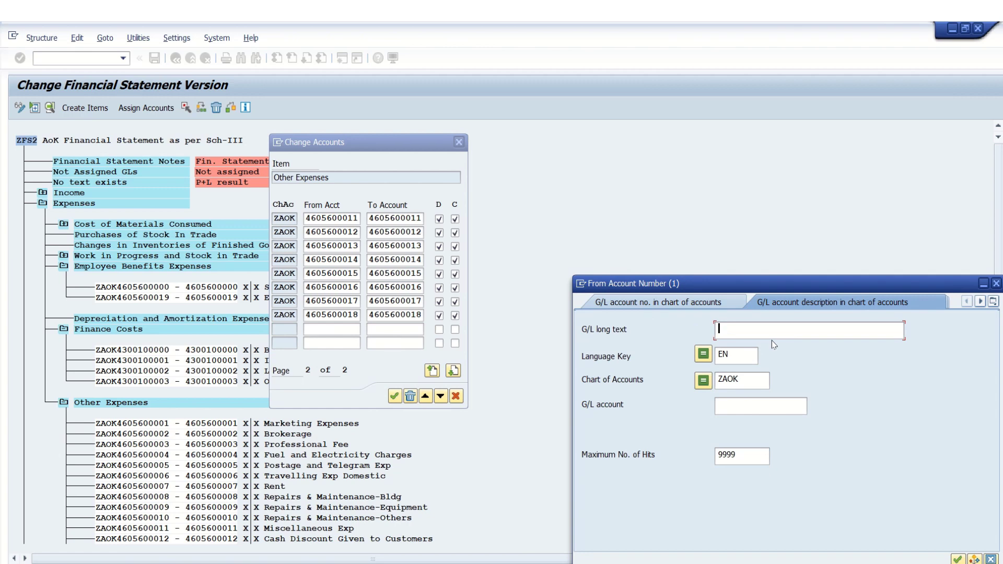
pyautogui.press('Return')
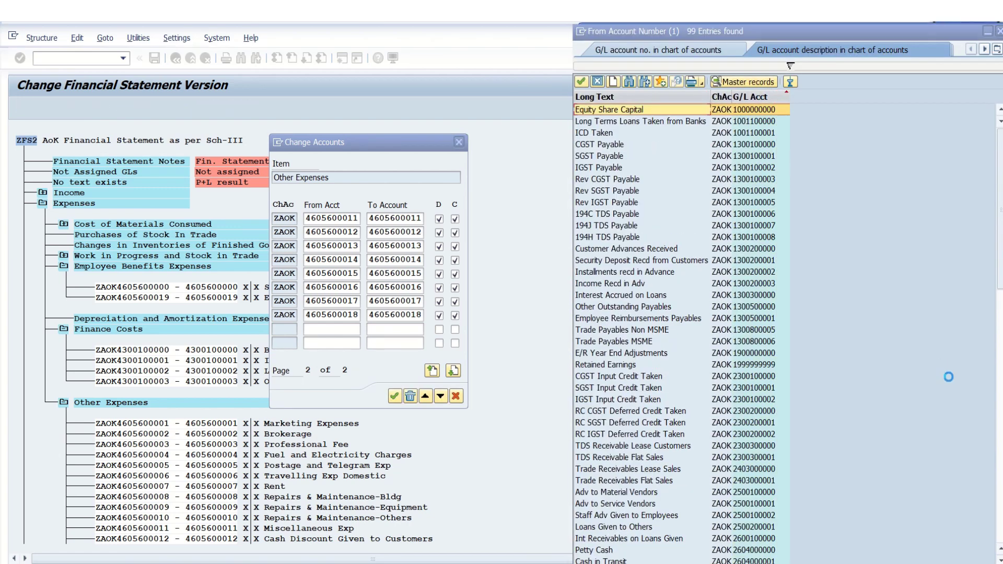
pyautogui.click(1000, 474)
pyautogui.click(1000, 475)
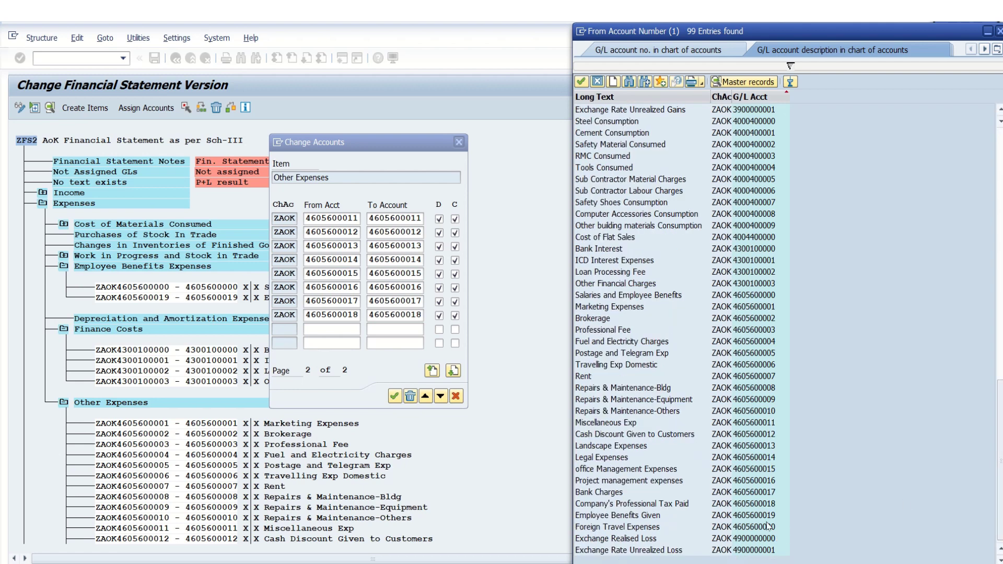
pyautogui.click(765, 517)
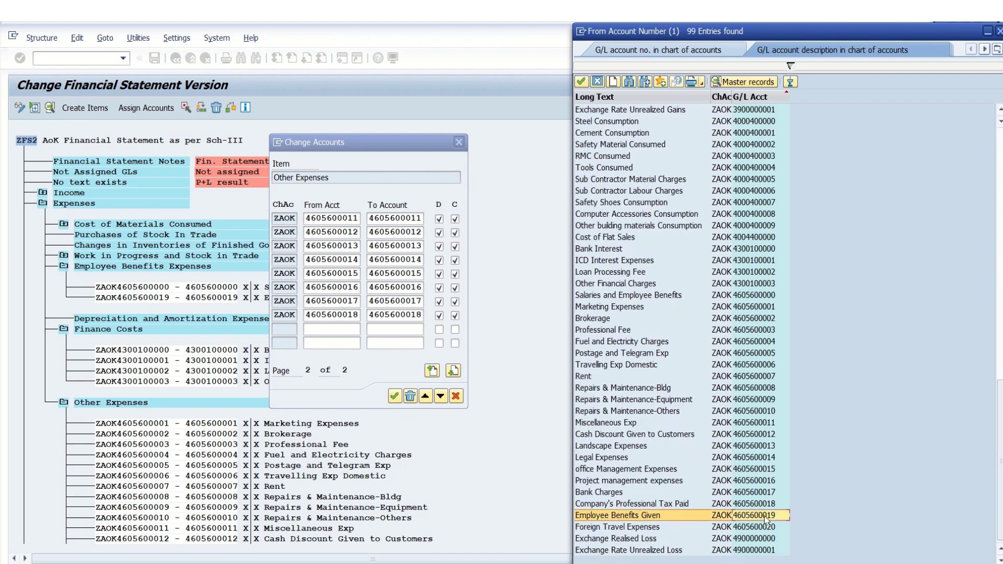
pyautogui.click(766, 518)
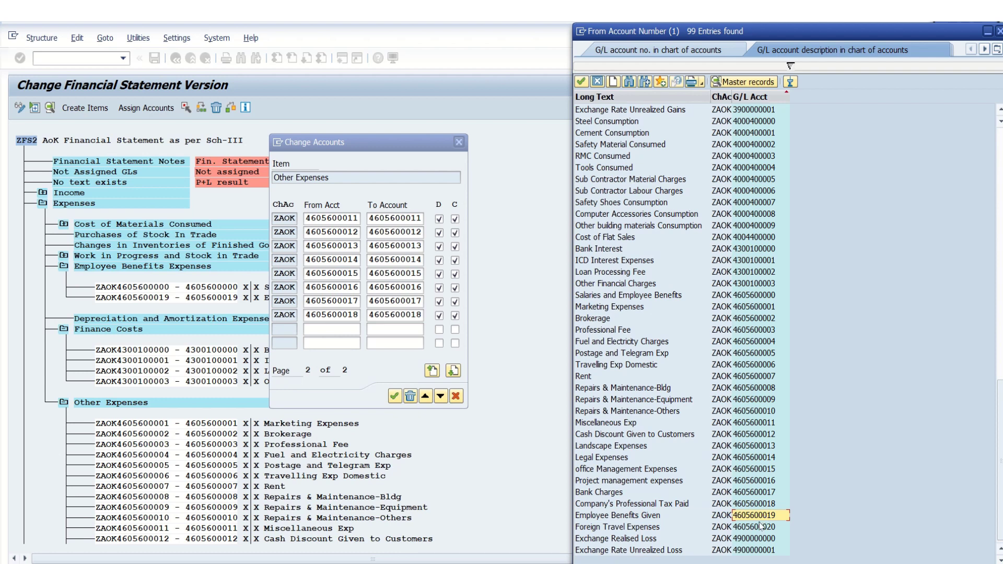
pyautogui.click(760, 527)
pyautogui.click(761, 528)
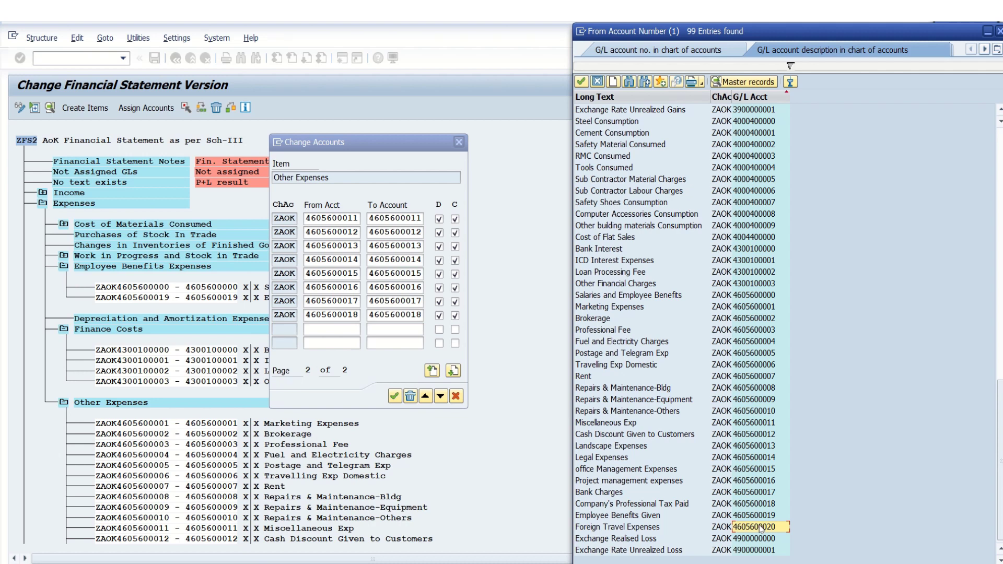
pyautogui.moveTo(760, 531); pyautogui.dragTo(764, 550)
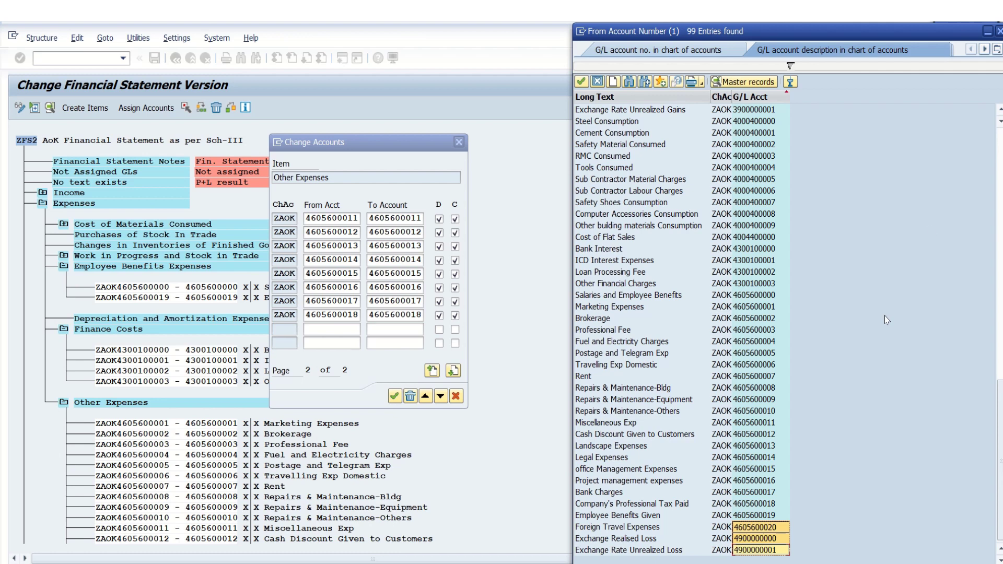
pyautogui.press('Return')
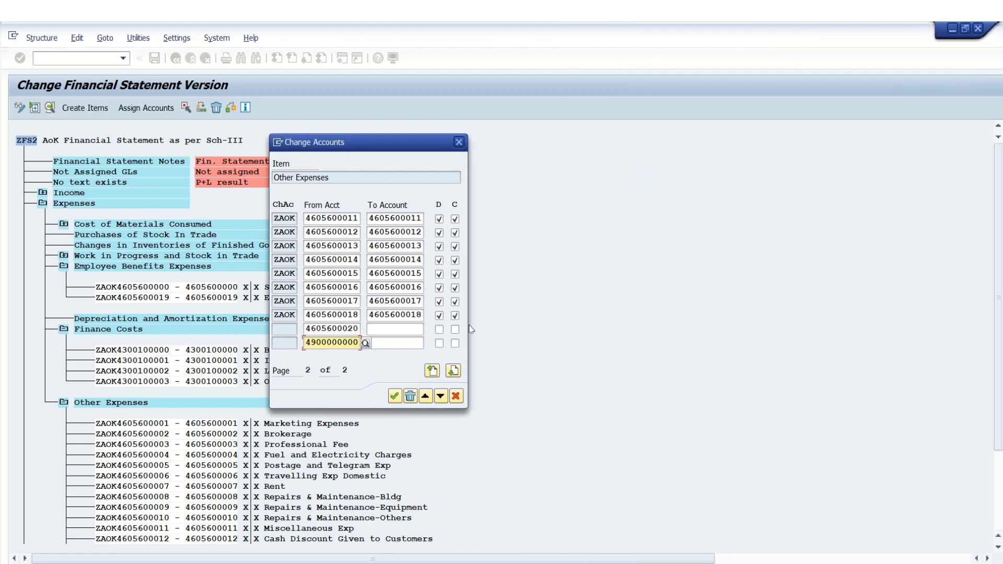
pyautogui.click(439, 330)
pyautogui.click(455, 330)
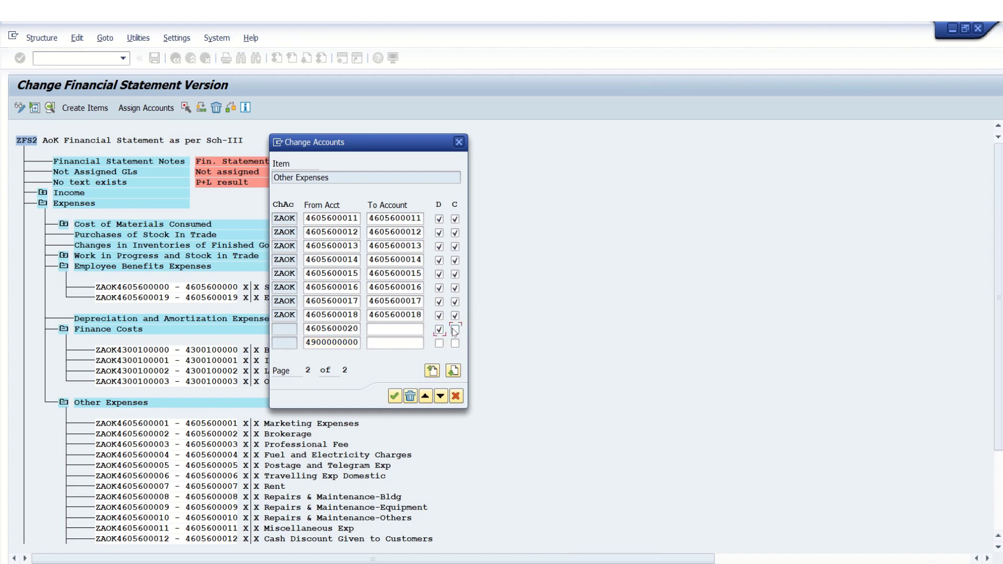
pyautogui.click(439, 343)
pyautogui.click(454, 344)
pyautogui.click(395, 396)
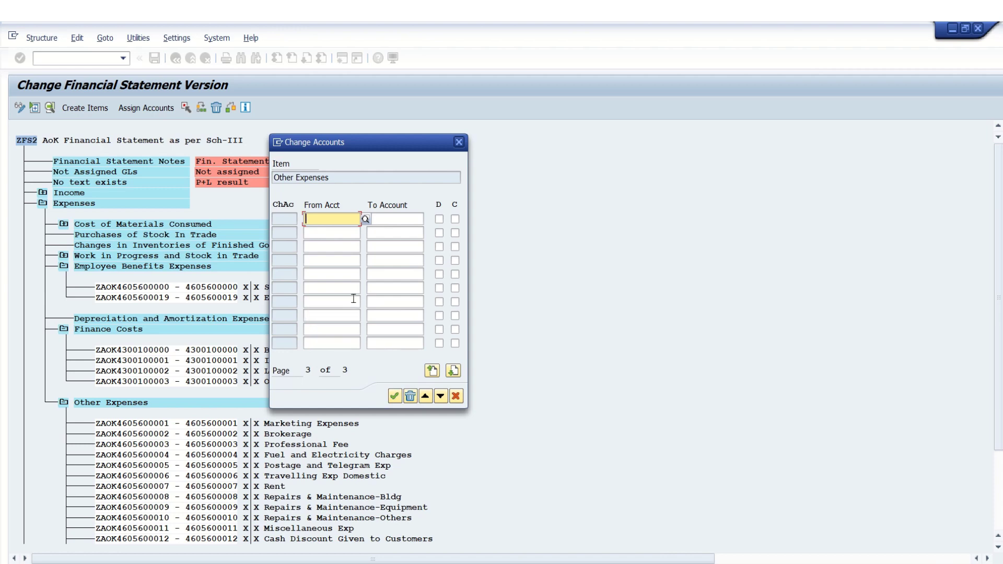
pyautogui.press('F4')
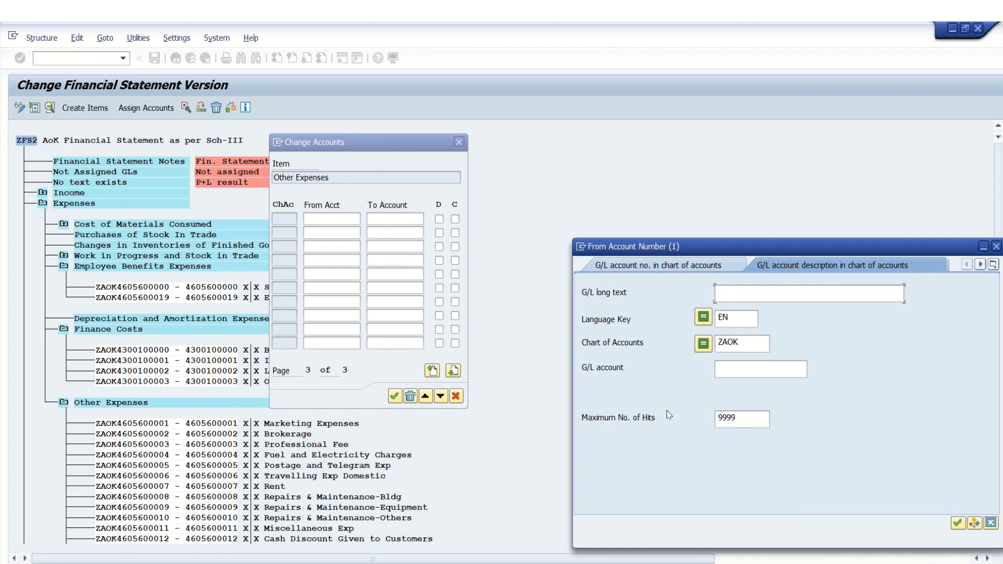
pyautogui.press('Return')
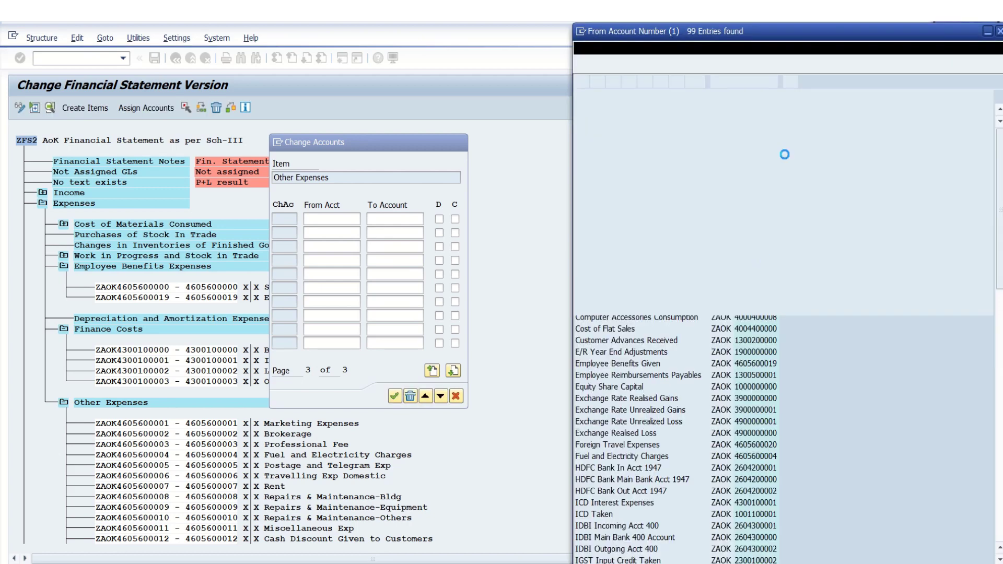
pyautogui.click(752, 98)
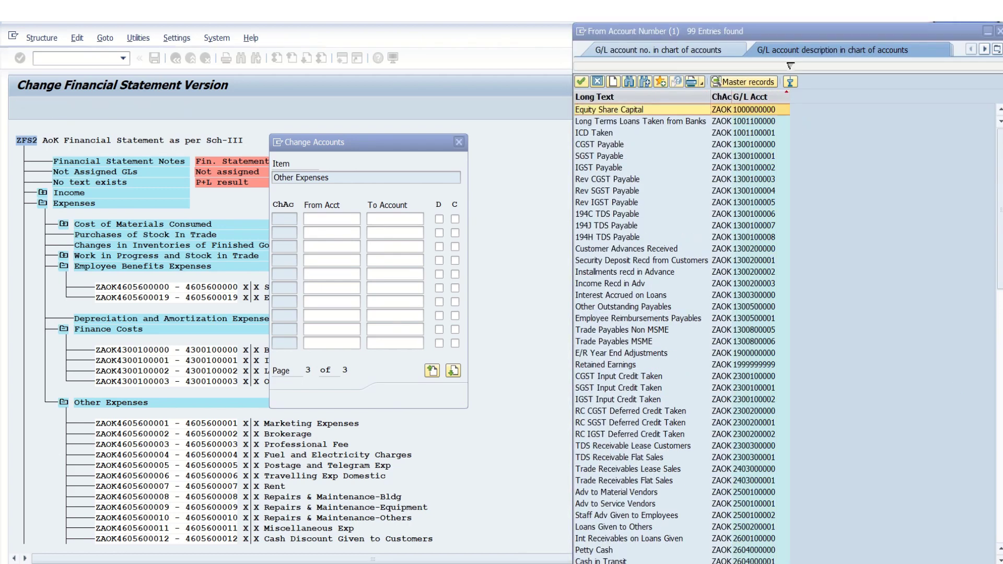
pyautogui.moveTo(1001, 247); pyautogui.dragTo(1001, 499)
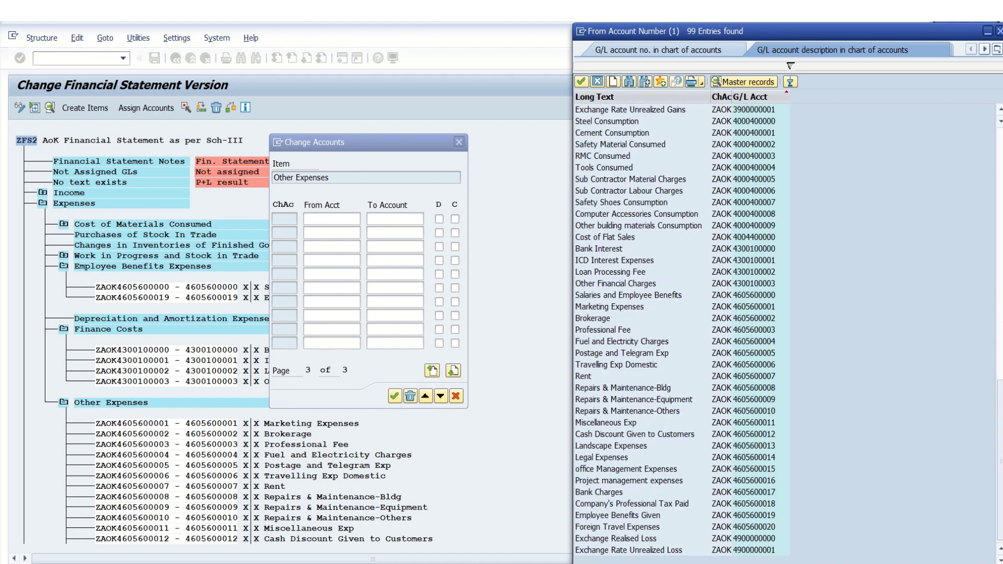
pyautogui.doubleClick(756, 553)
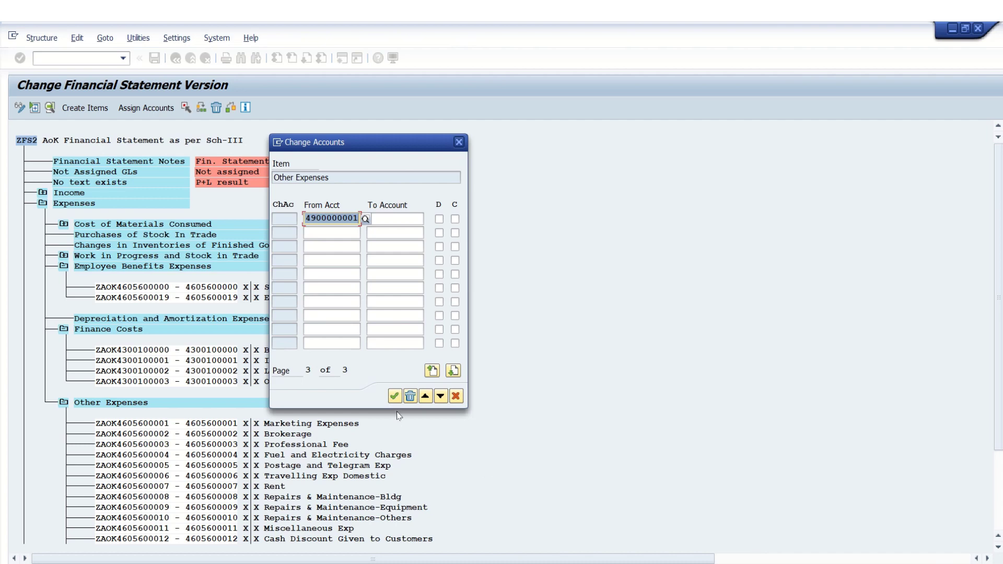
pyautogui.click(439, 219)
pyautogui.click(455, 219)
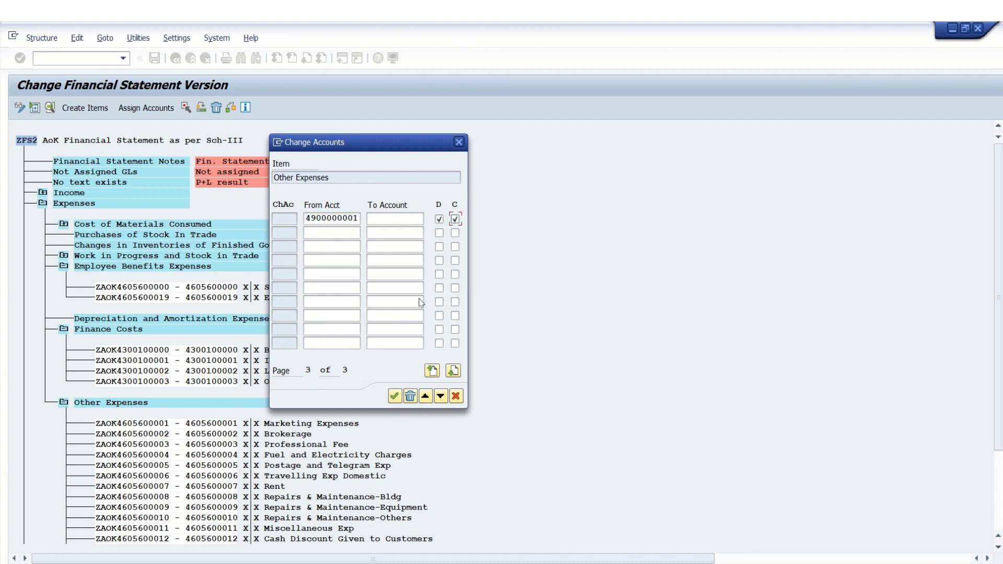
pyautogui.click(395, 396)
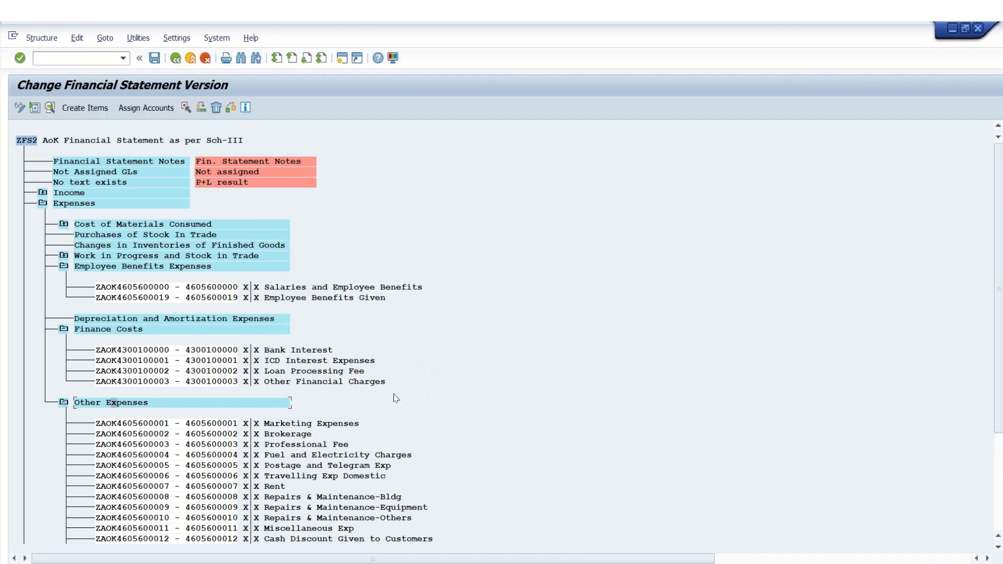
# - Save ZFS2 to customizing request Y01K910380 and leave the statement structure
pyautogui.click(154, 58)
pyautogui.click(323, 229)
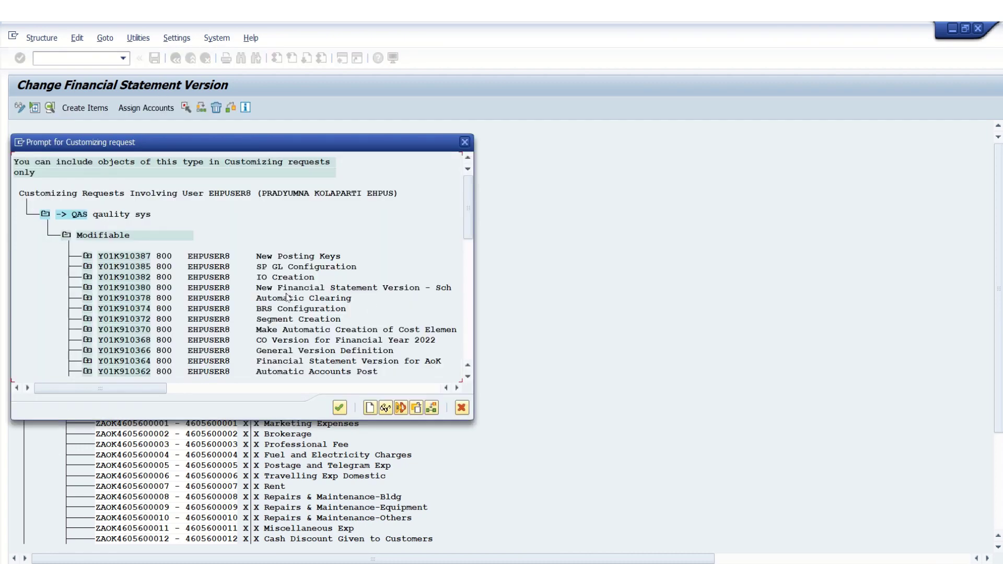
pyautogui.doubleClick(291, 287)
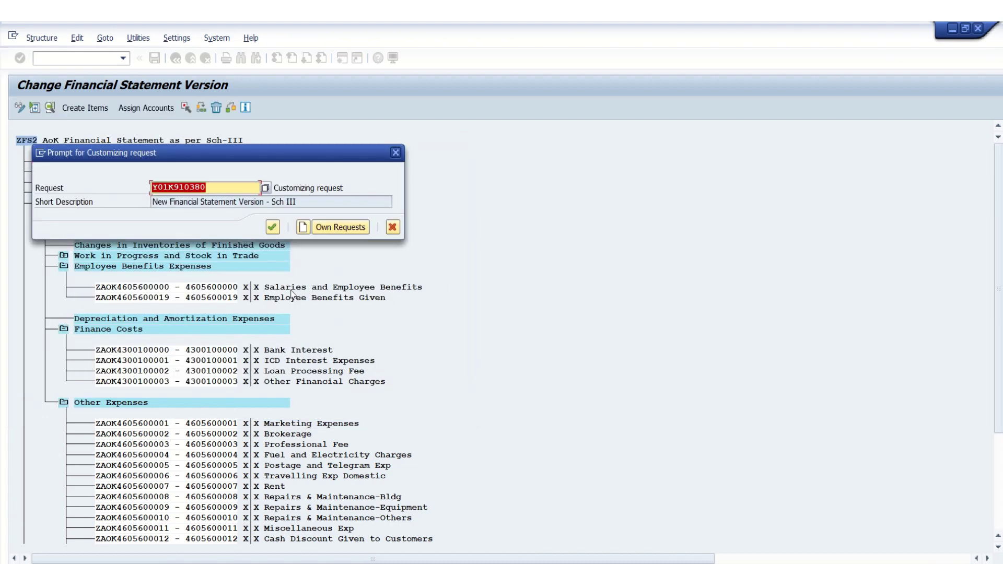
pyautogui.click(271, 228)
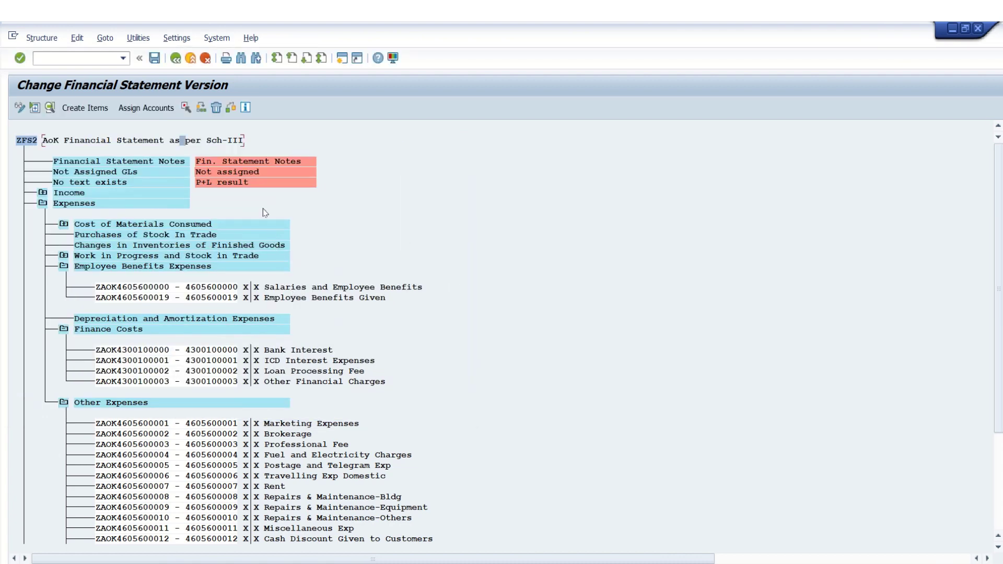
pyautogui.click(176, 59)
# - Return to the main SAP menu and start transaction F.01
pyautogui.click(176, 59)
pyautogui.click(175, 59)
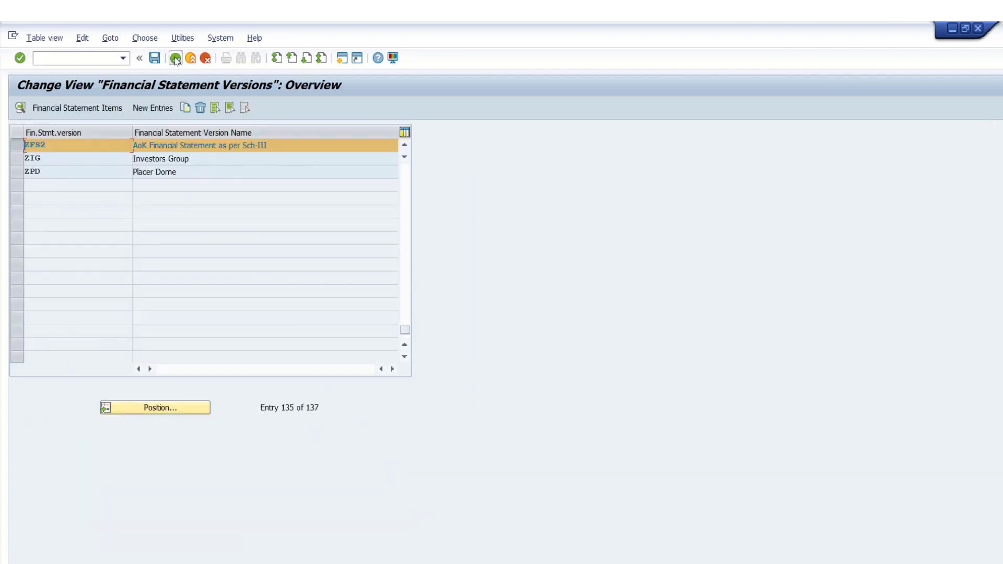
pyautogui.click(176, 58)
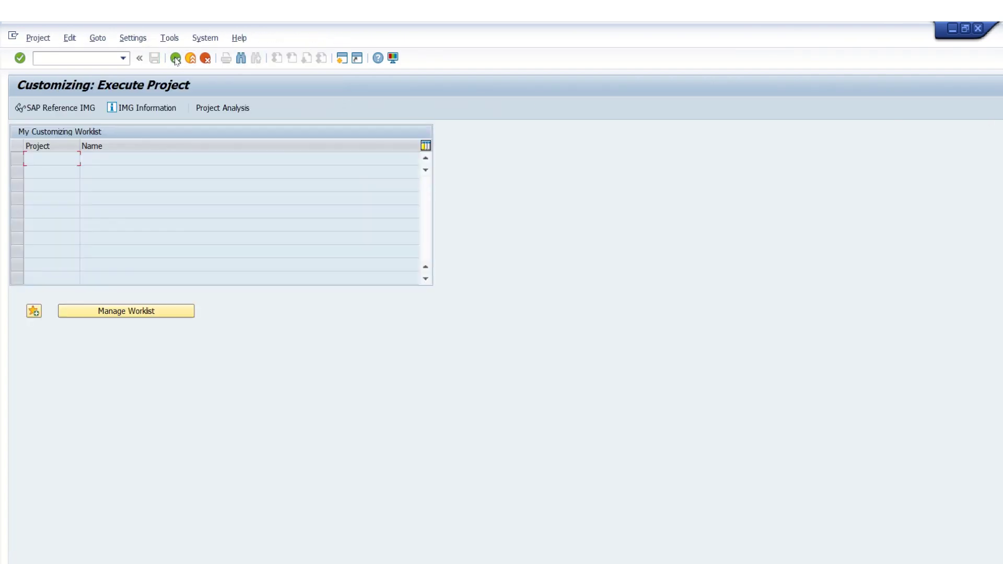
pyautogui.click(175, 59)
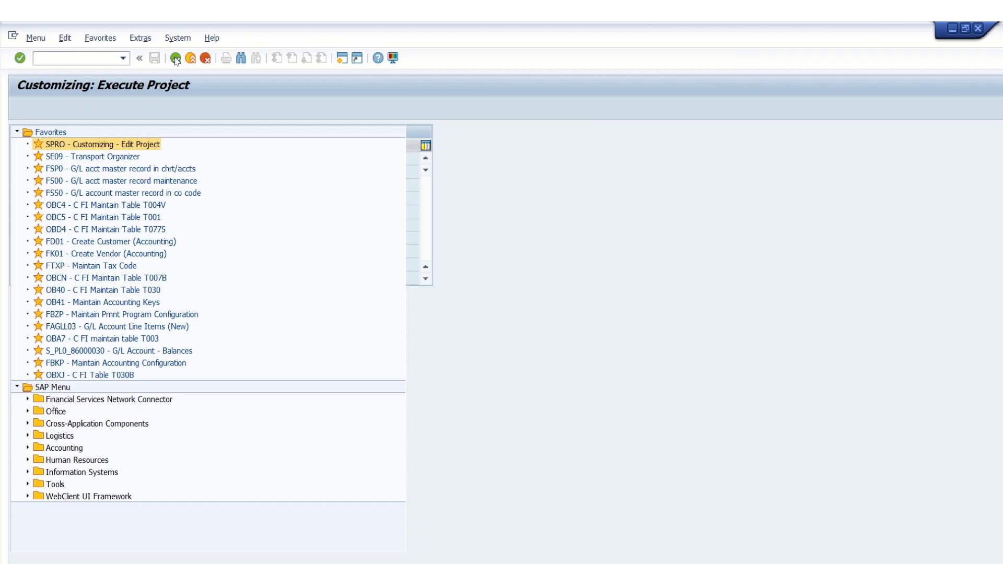
pyautogui.click(67, 55)
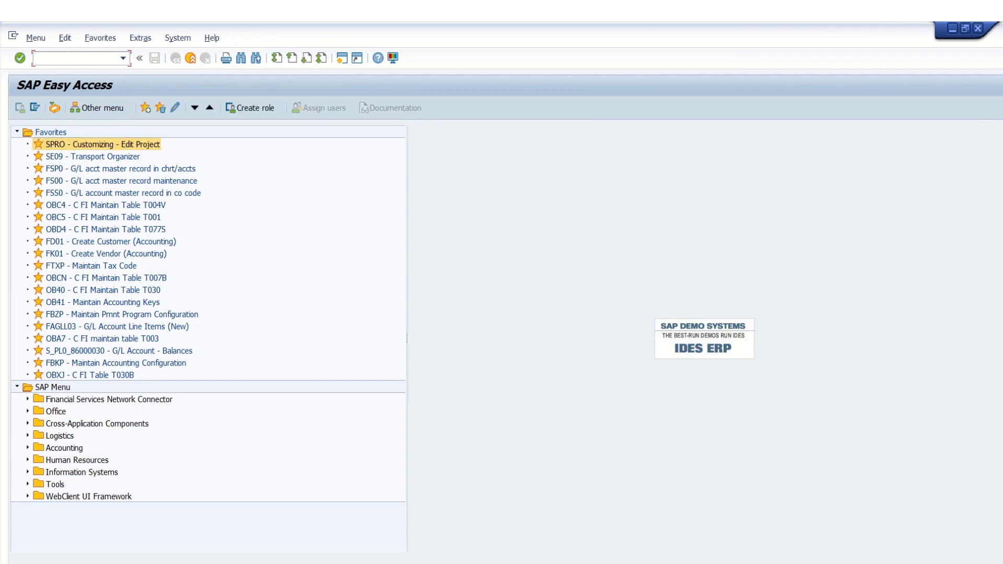
pyautogui.write('F.01')
pyautogui.press('Return')
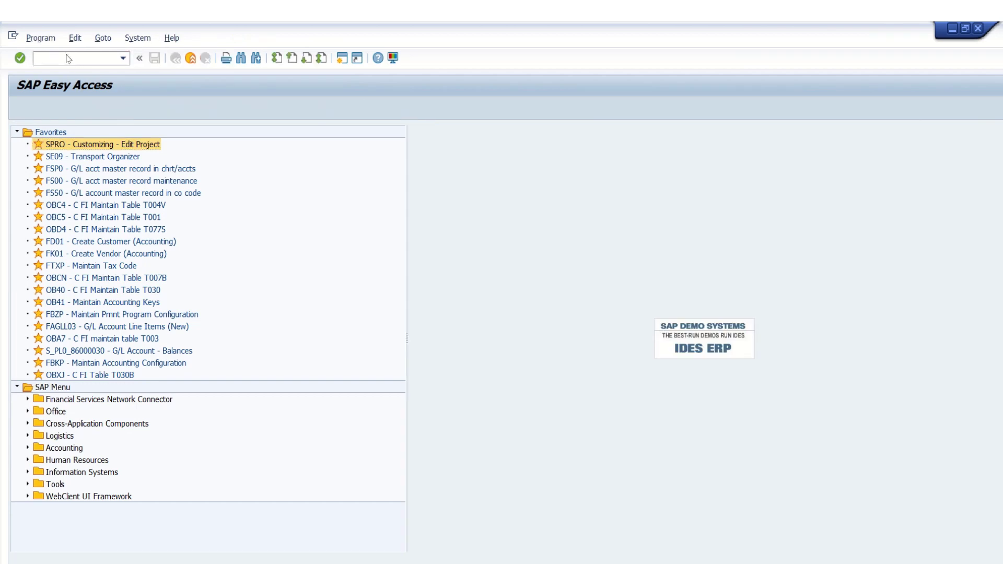
# - Enter chart ZAOK, company code AURA, years 2022 versus 2021, and ALV grid output
pyautogui.press('Down')
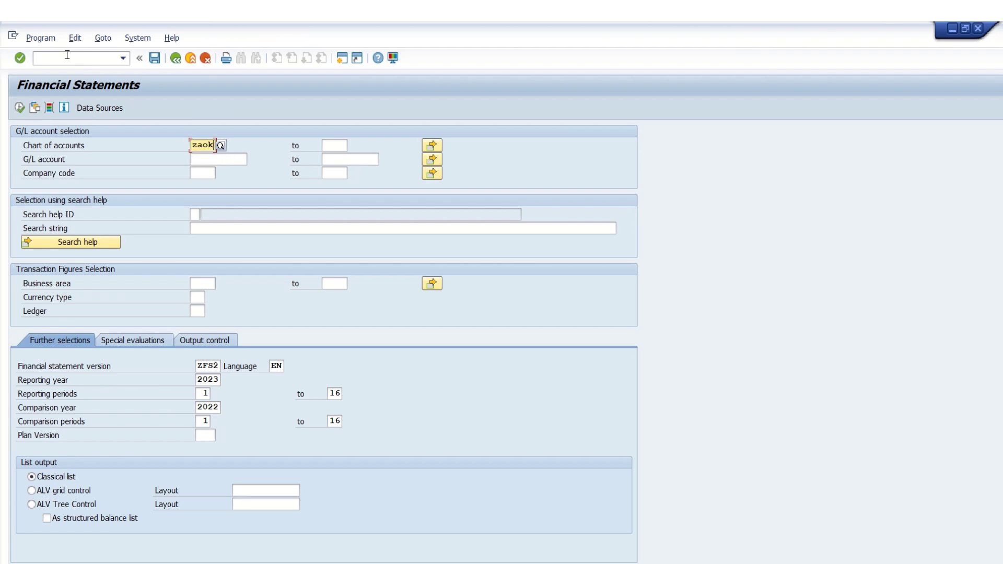
pyautogui.press('Tab')
pyautogui.press('Tab')
pyautogui.press('Down')
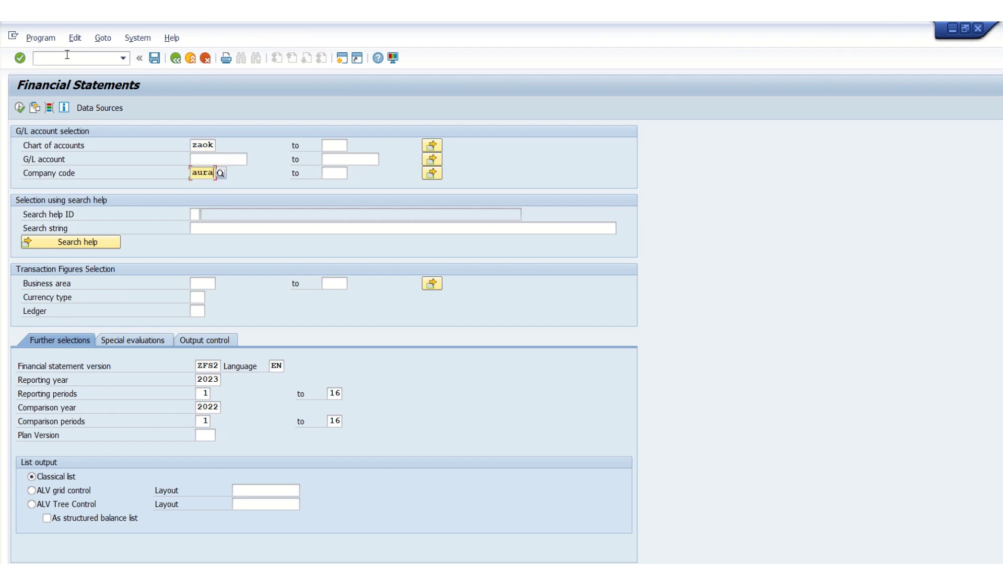
pyautogui.press('Tab')
pyautogui.press('Tab')
pyautogui.press('Tab')
pyautogui.press('Tab')
pyautogui.press('Tab')
pyautogui.press('Tab')
pyautogui.press('Tab')
pyautogui.press('Tab')
pyautogui.press('Tab')
pyautogui.press('Tab')
pyautogui.press('Tab')
pyautogui.press('Tab')
pyautogui.press('Tab')
pyautogui.press('Tab')
pyautogui.press('Tab')
pyautogui.press('Tab')
pyautogui.press('Tab')
pyautogui.click(214, 380)
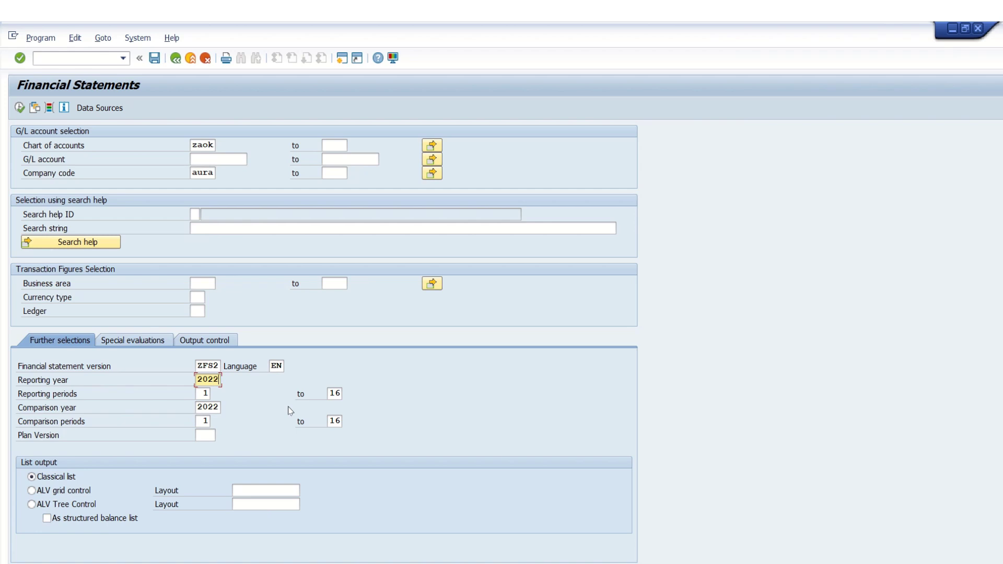
pyautogui.click(215, 406)
pyautogui.press('BackSpace')
pyautogui.write('1')
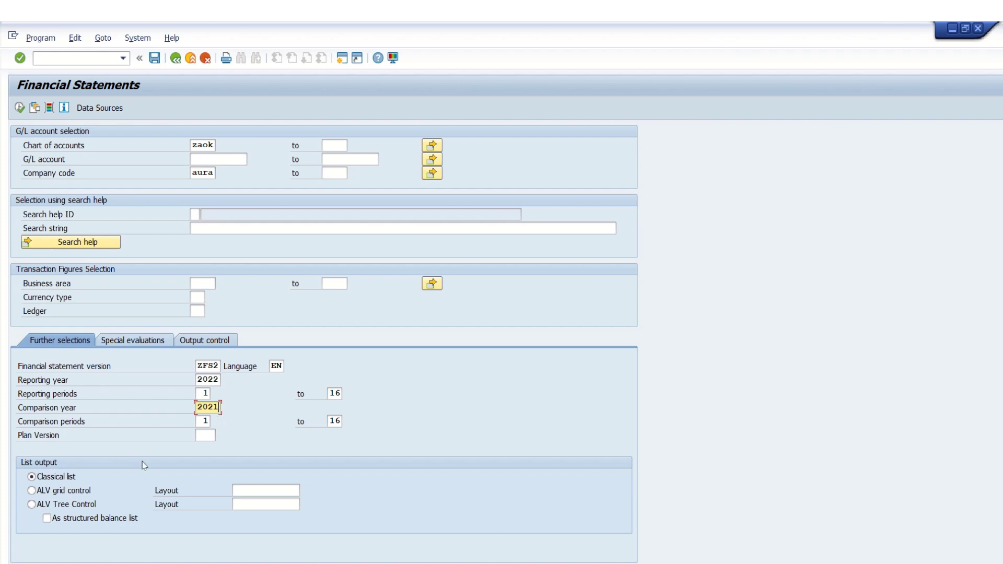
pyautogui.click(48, 491)
pyautogui.hotkey('alt', 'Tab')
pyautogui.press('Tab')
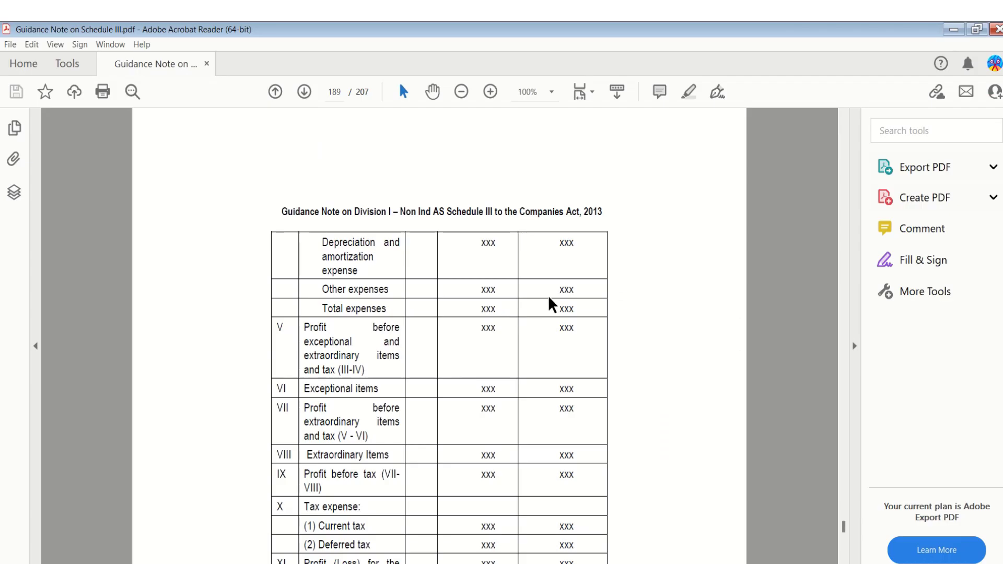
pyautogui.hotkey('alt', 'Tab')
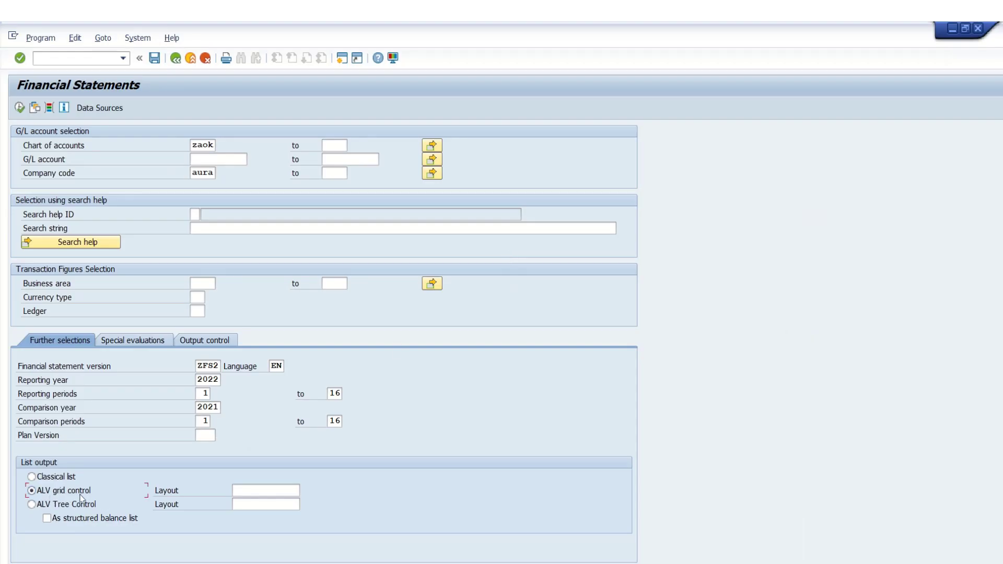
# - Execute the report, acknowledge the ALV warnings, and scroll through the Sch-III statement totals
pyautogui.click(20, 107)
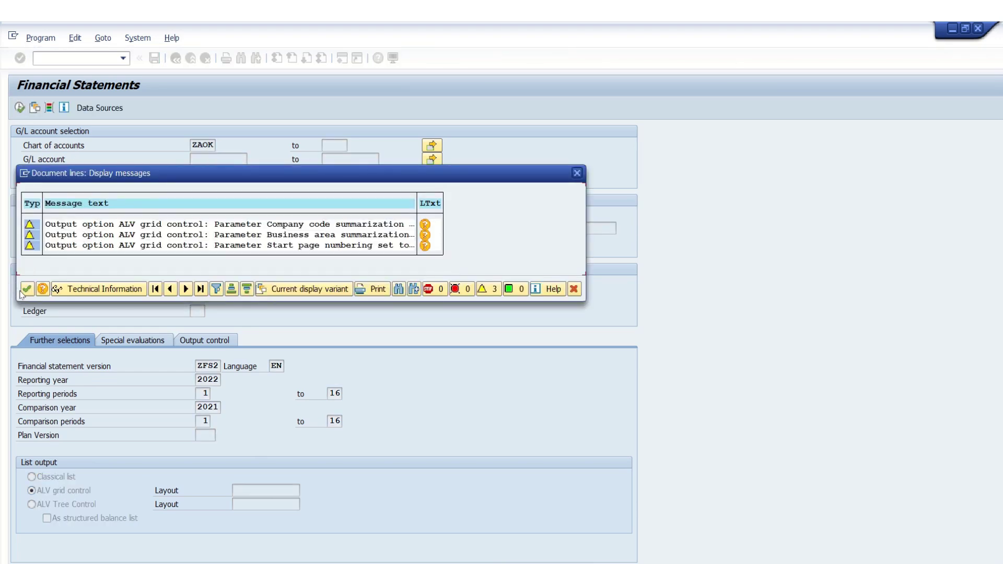
pyautogui.click(27, 290)
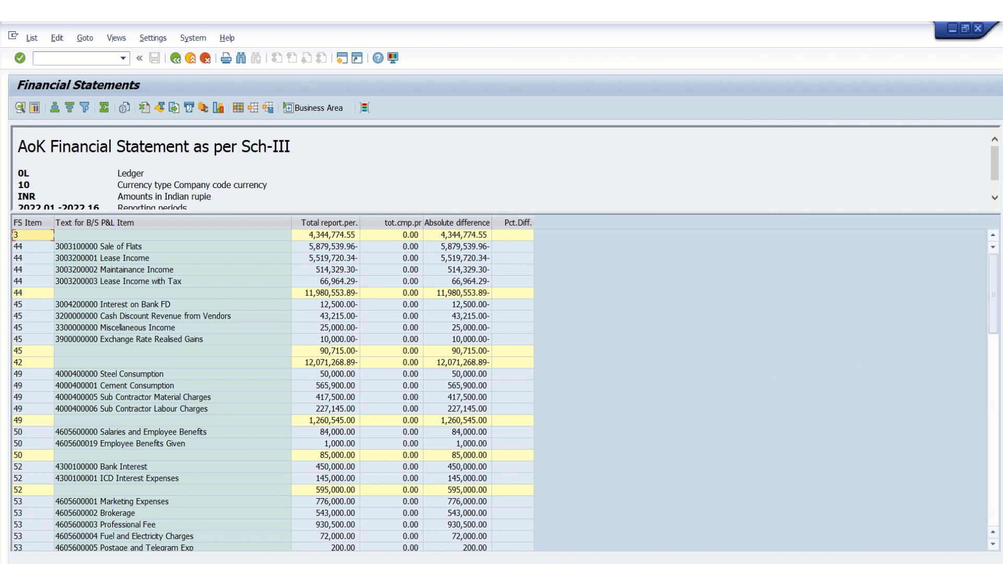
pyautogui.click(994, 544)
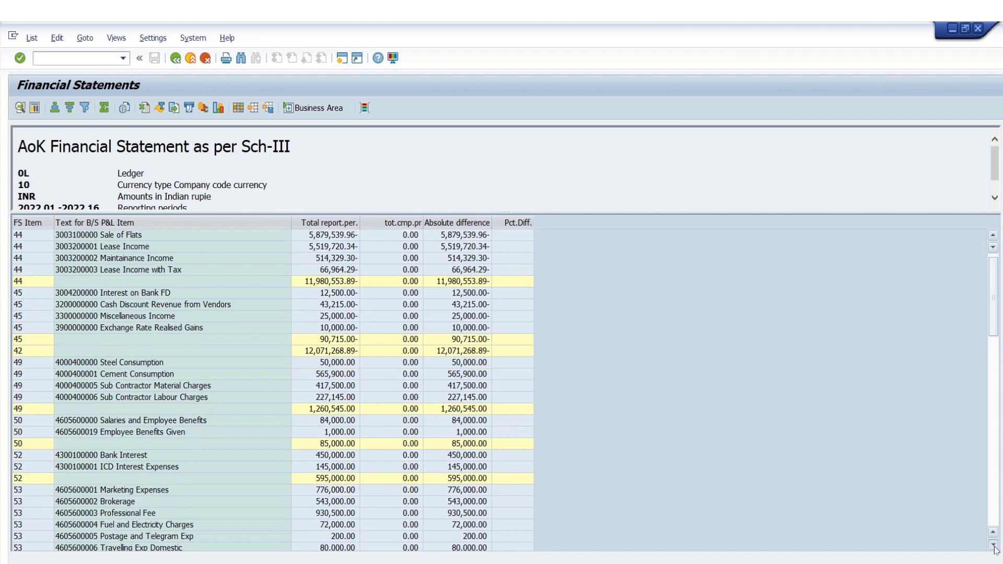
pyautogui.click(994, 236)
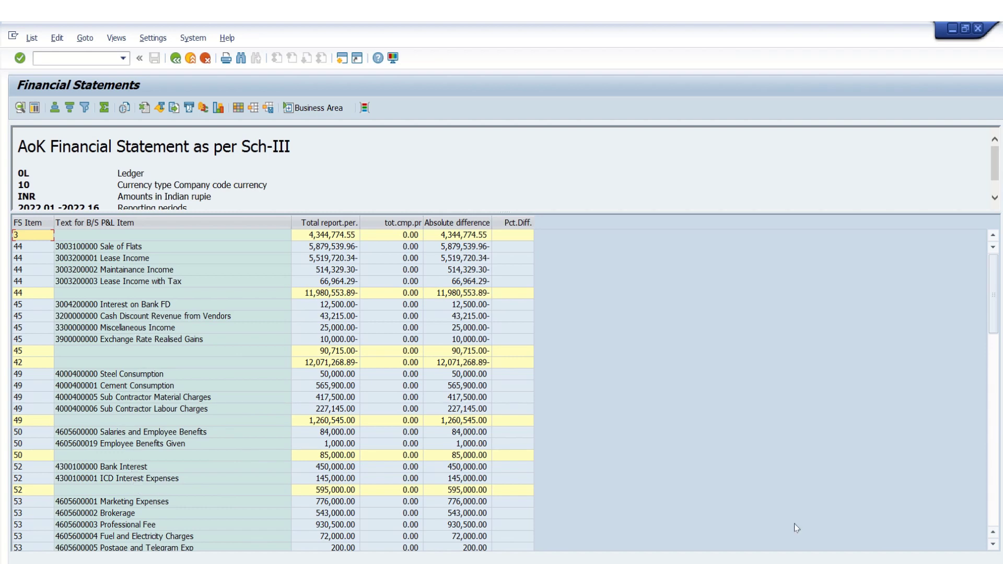
pyautogui.click(994, 544)
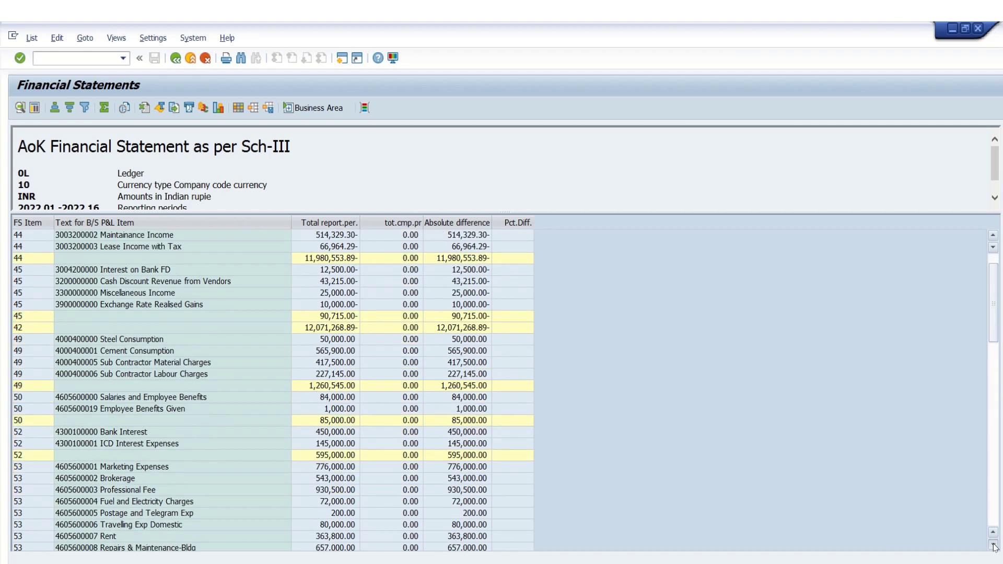
pyautogui.scroll(-6, 993, 544)
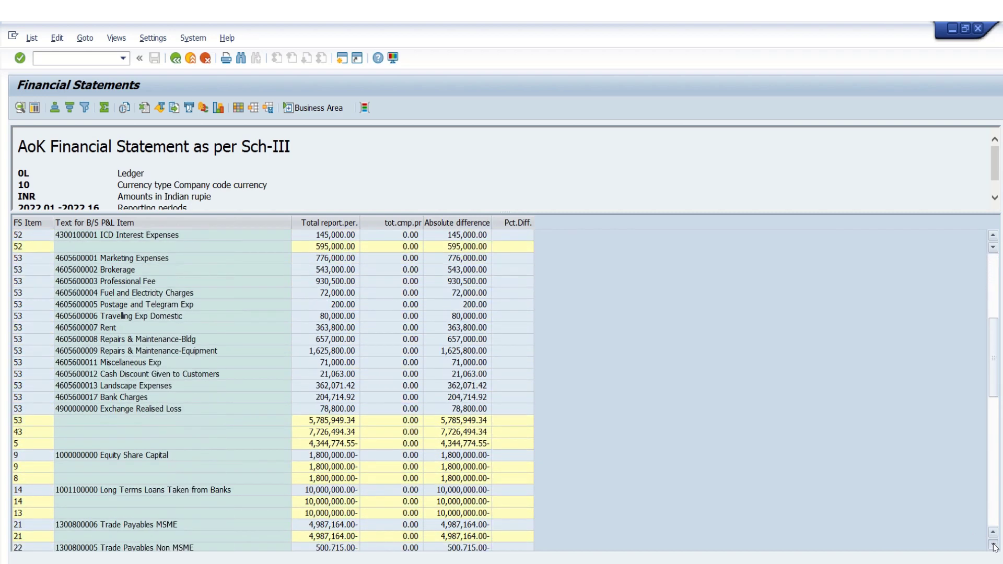
pyautogui.scroll(-3, 995, 547)
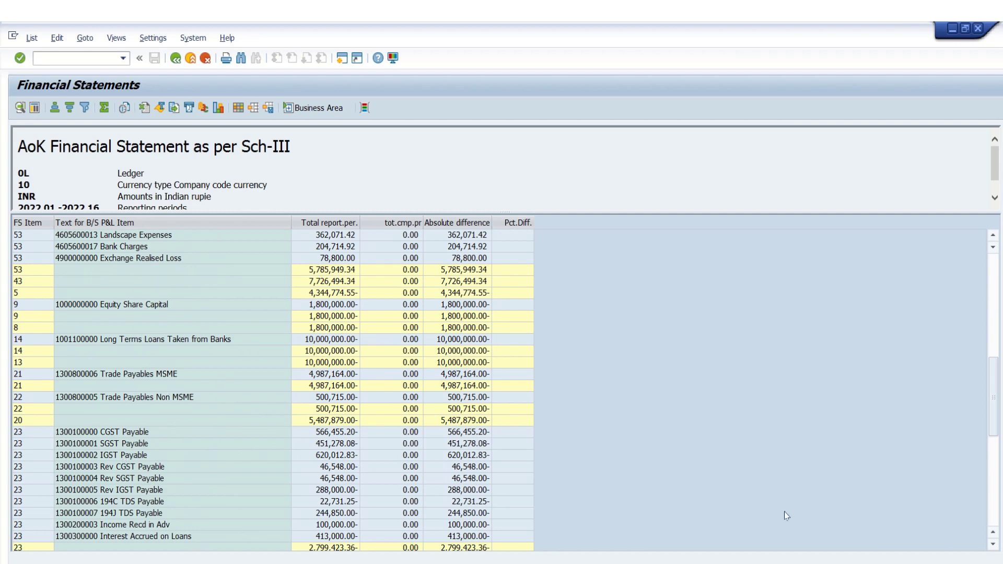
pyautogui.click(993, 544)
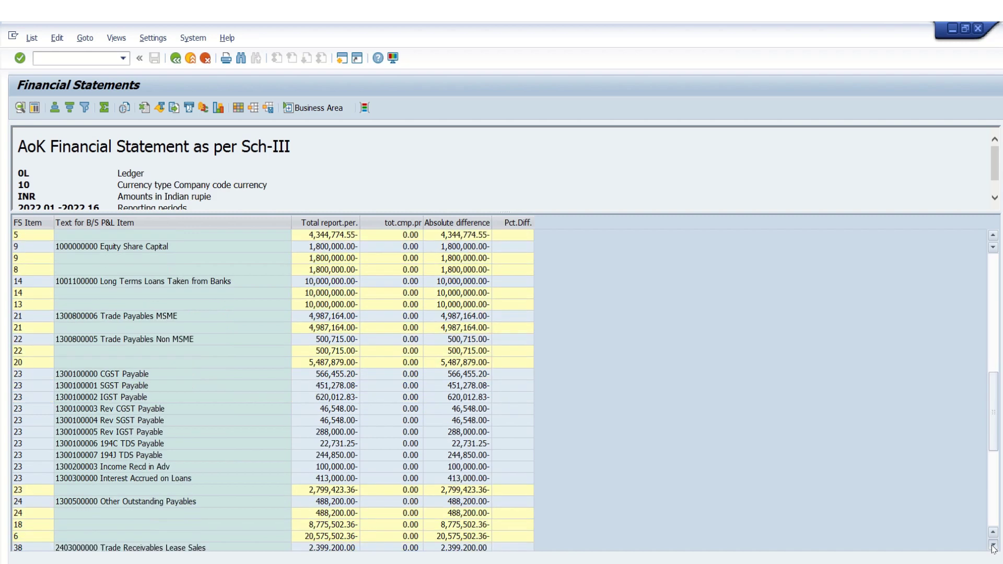
pyautogui.moveTo(993, 547); pyautogui.dragTo(993, 546)
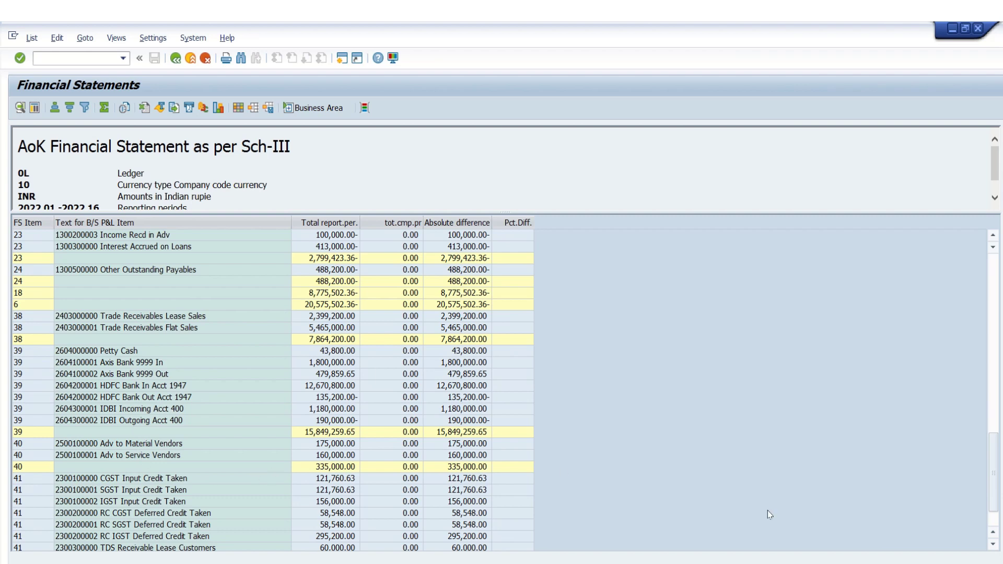
pyautogui.click(992, 544)
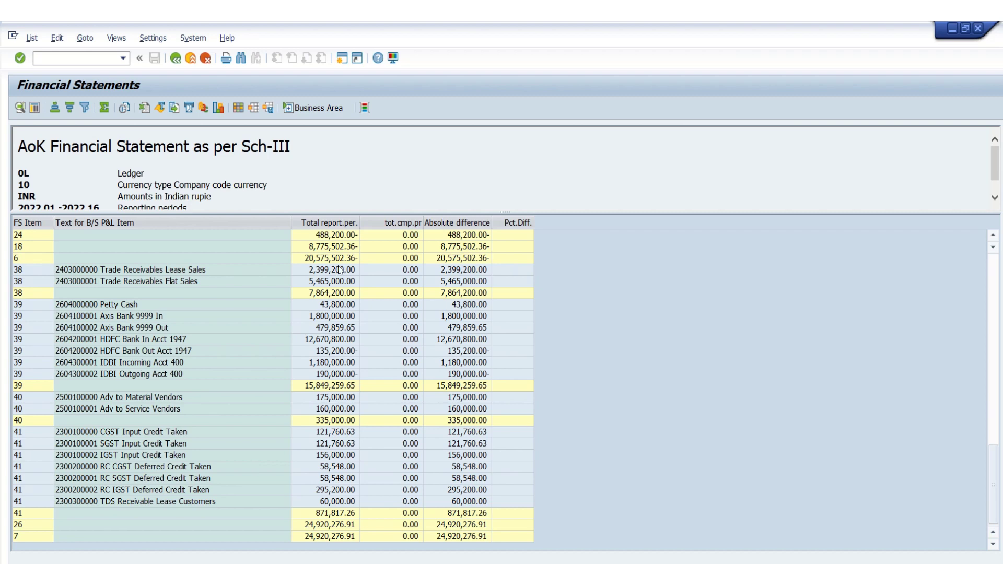
pyautogui.click(996, 274)
pyautogui.click(996, 275)
pyautogui.click(996, 275)
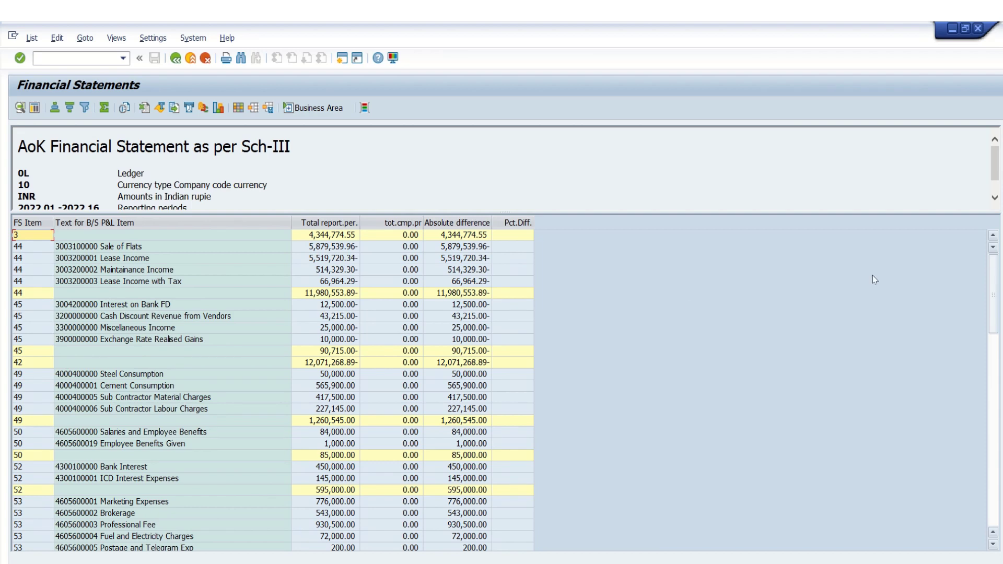
pyautogui.click(339, 223)
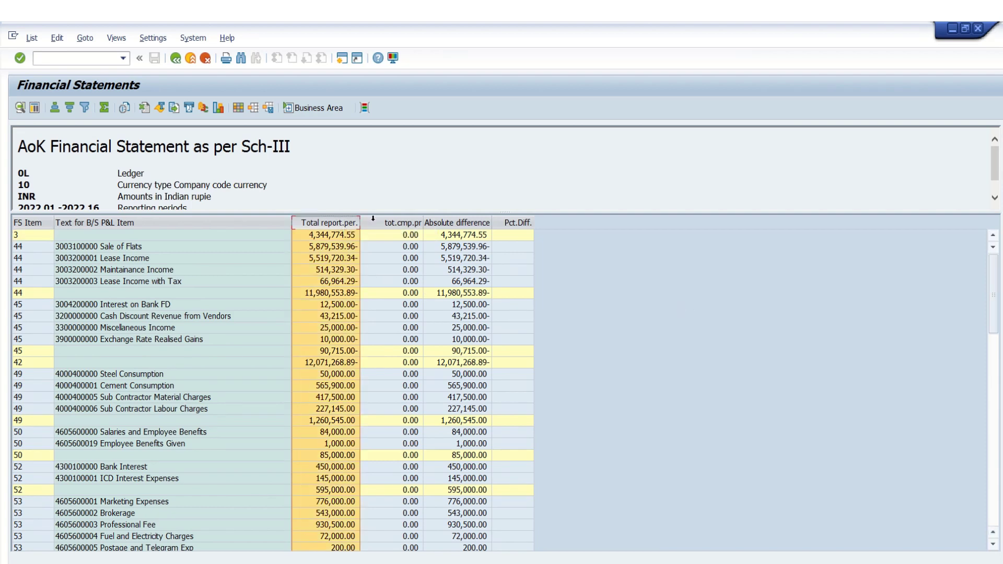
pyautogui.click(409, 222)
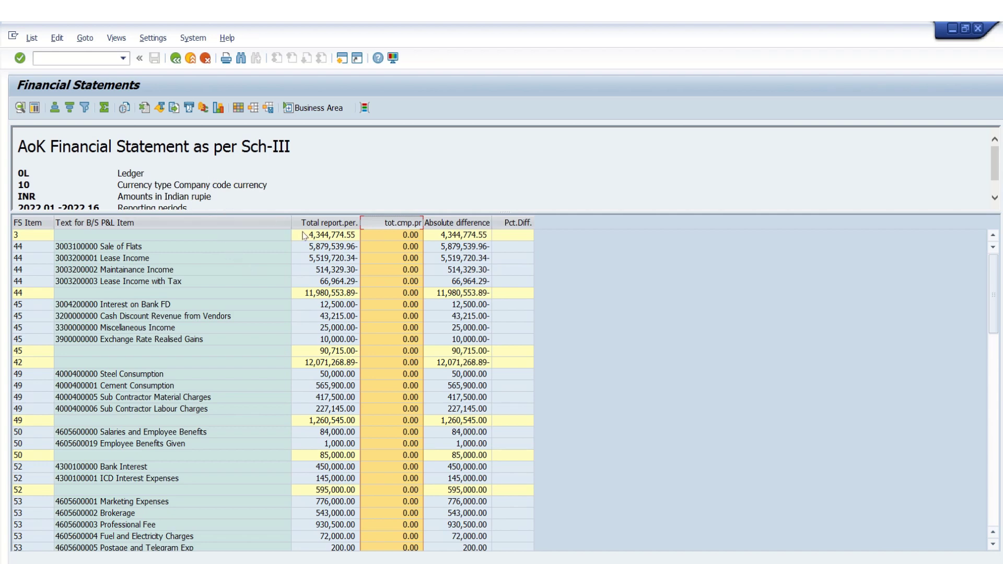
pyautogui.click(337, 221)
pyautogui.click(397, 222)
pyautogui.click(331, 222)
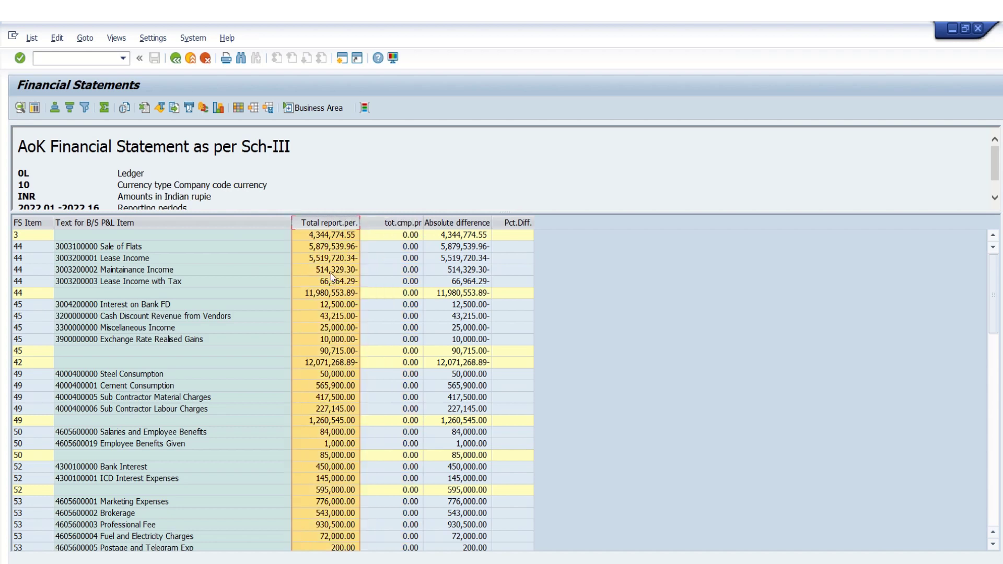
pyautogui.click(207, 293)
pyautogui.rightClick(207, 291)
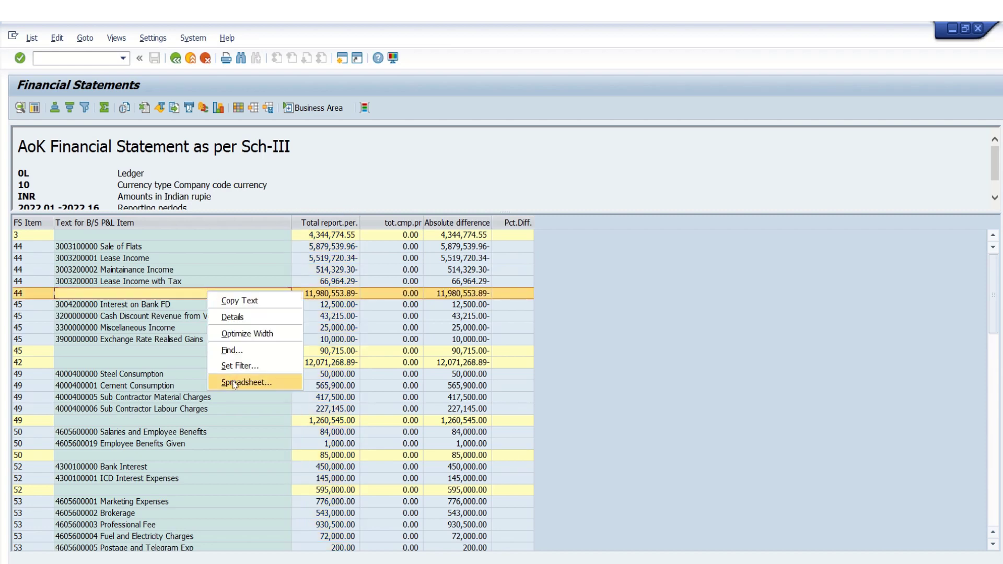
pyautogui.click(325, 399)
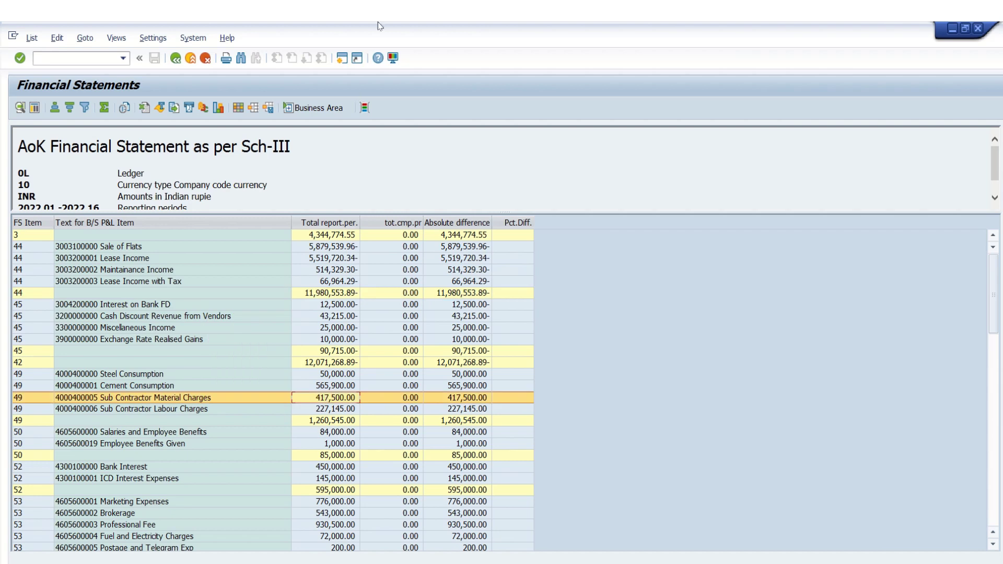
pyautogui.moveTo(380, 26)
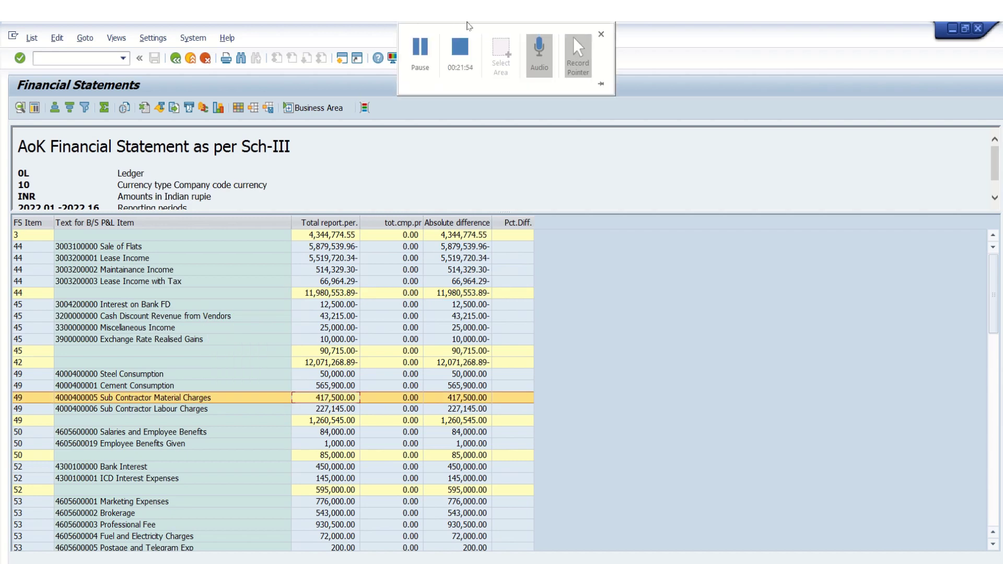